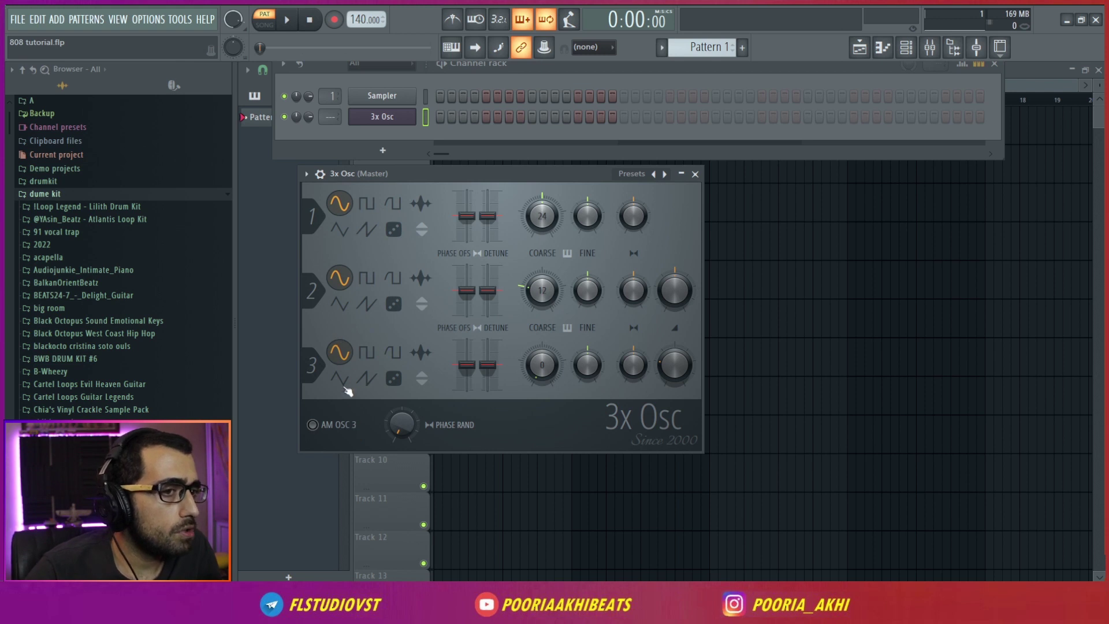
Step: Set the coarse pitch of oscillators 1 and 2 to 0
{"action": "left_click_drag", "start_coordinate": [542, 290], "coordinate": [542, 312]}
{"action": "left_click_drag", "start_coordinate": [542, 215], "coordinate": [542, 237]}
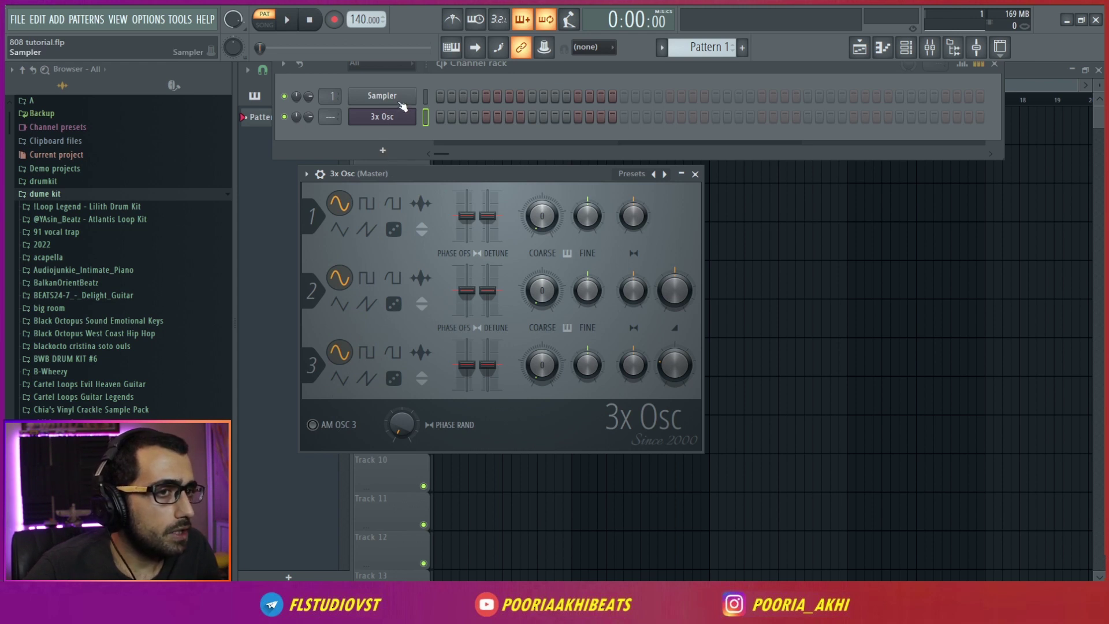
Step: Draw a one-bar C3 note at the start of the 3x Osc channel's pattern and audition it
{"action": "right_click", "coordinate": [391, 116]}
{"action": "left_click", "coordinate": [446, 116]}
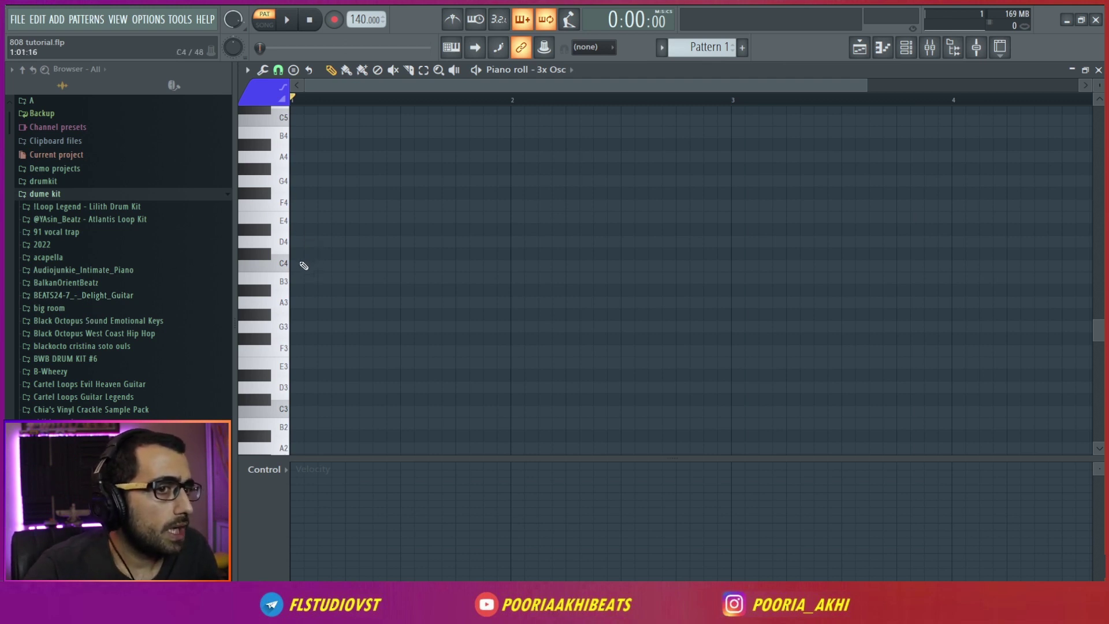
{"action": "left_click_drag", "start_coordinate": [304, 266], "coordinate": [303, 410]}
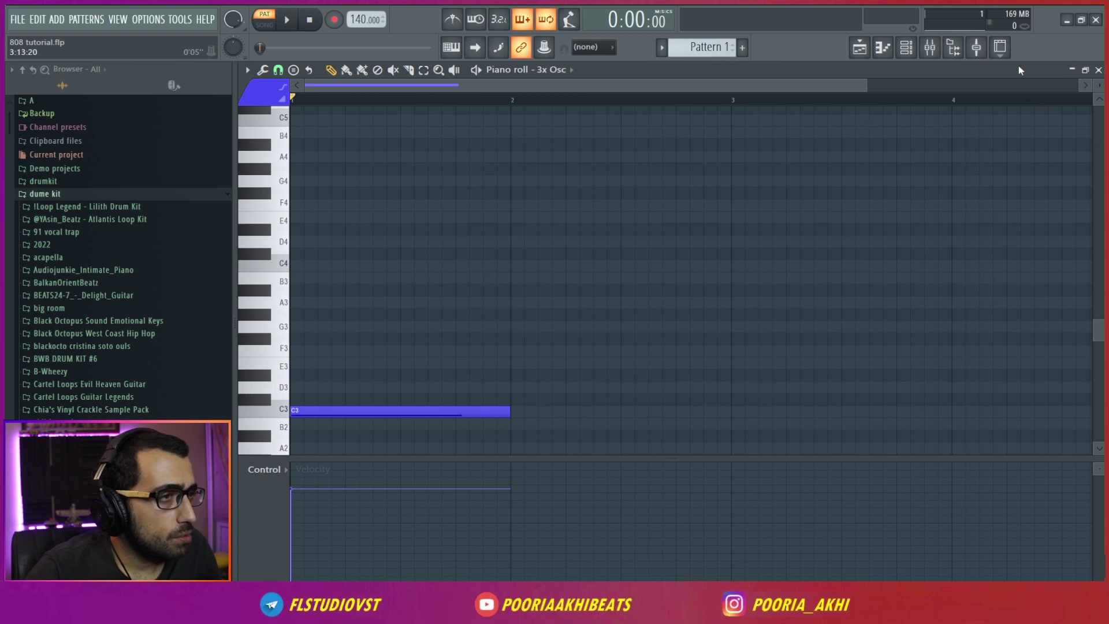
{"action": "left_click", "coordinate": [1098, 70]}
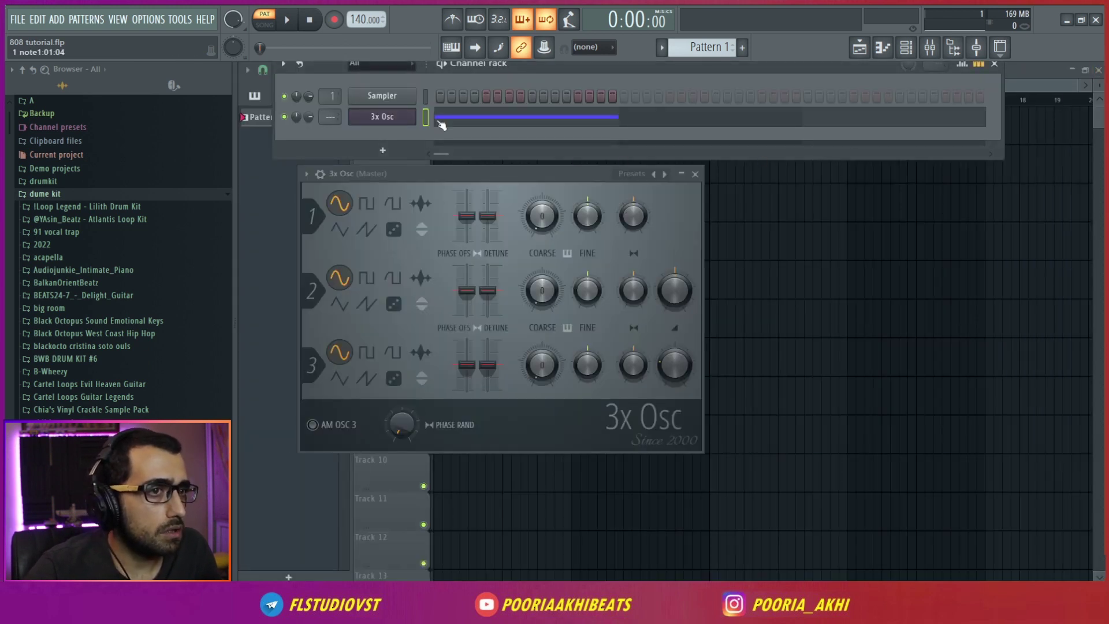
{"action": "key", "text": "space"}
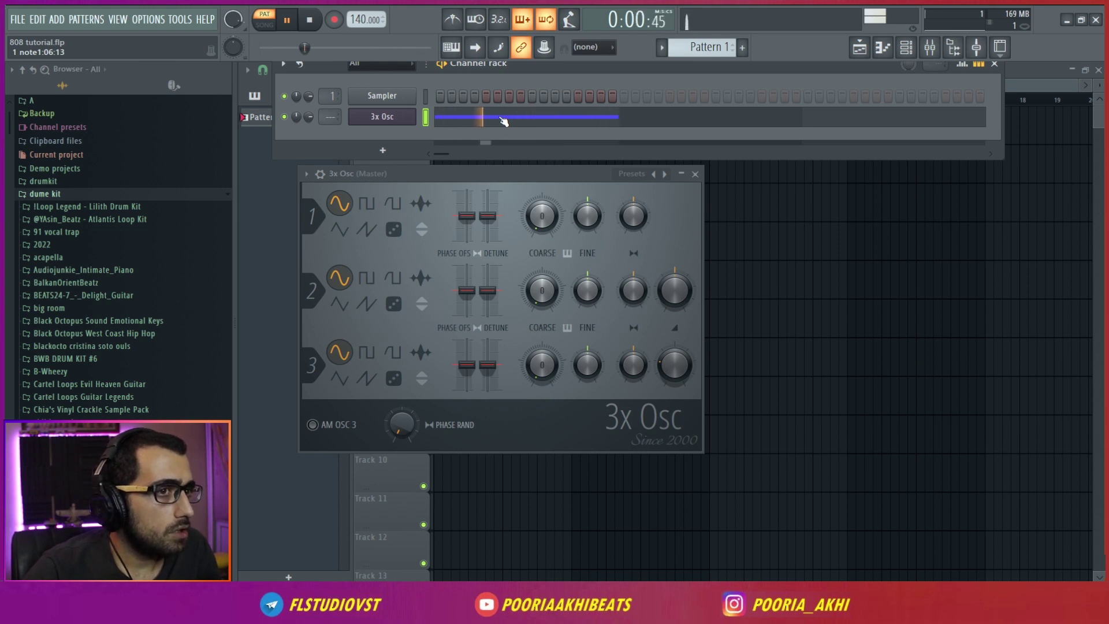
{"action": "key", "text": "space"}
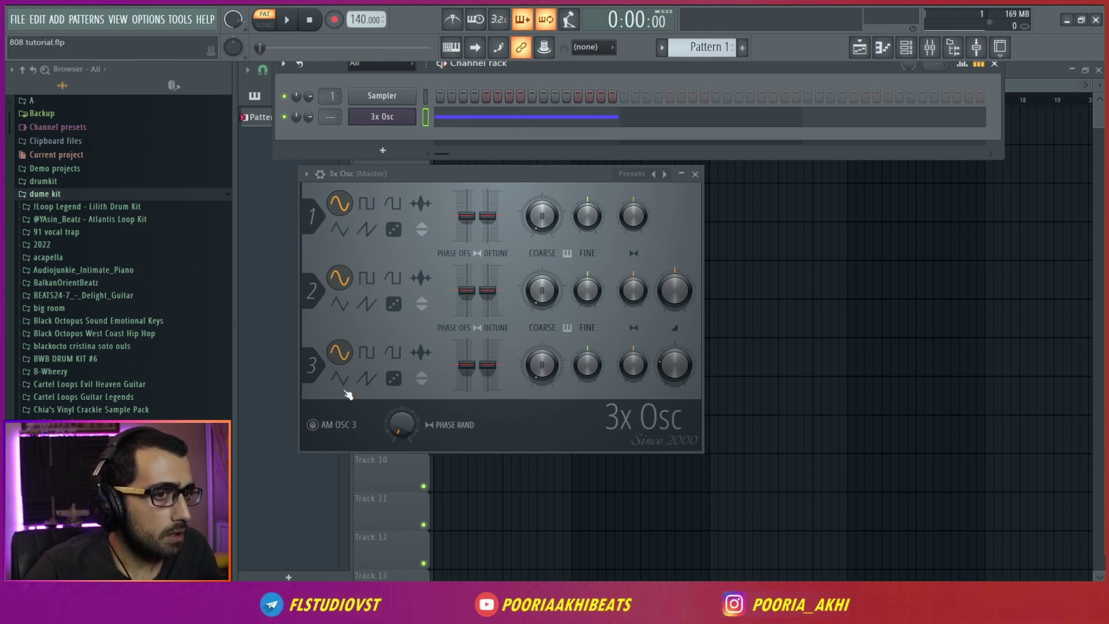
Step: Try a triangle wave on oscillator 3 and play the pattern
{"action": "left_click", "coordinate": [386, 328]}
{"action": "left_click", "coordinate": [342, 379]}
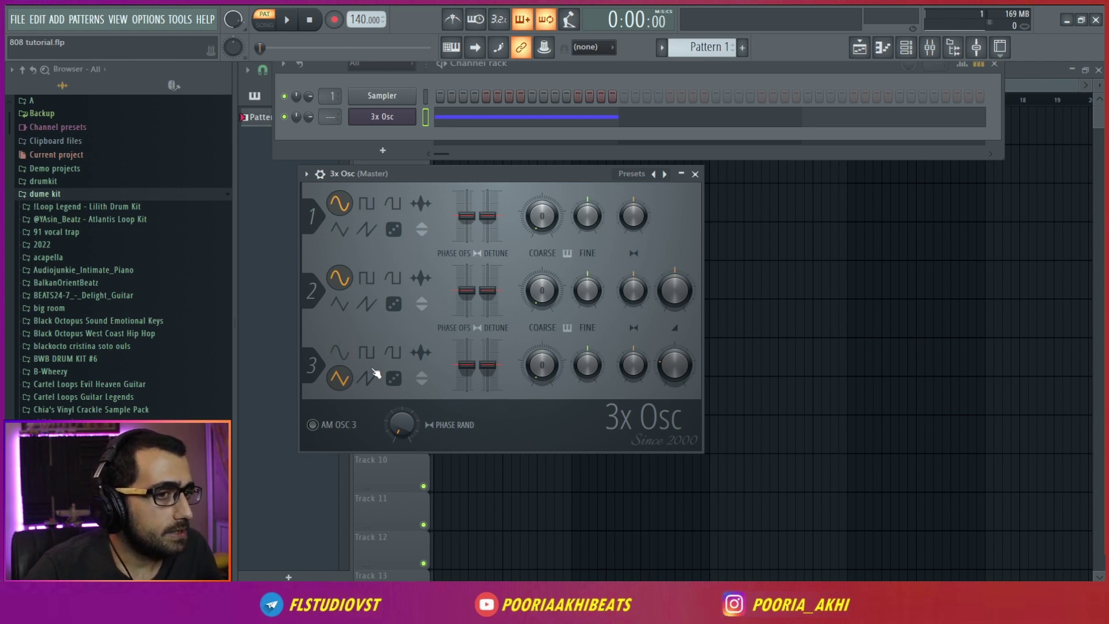
{"action": "key", "text": "space"}
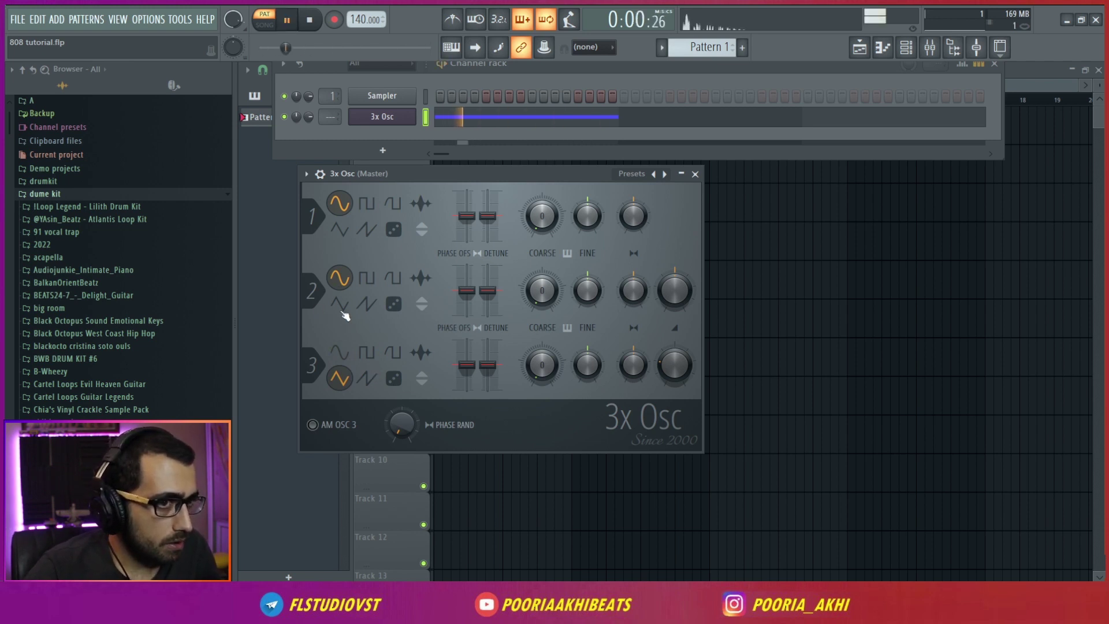
{"action": "key", "text": "space"}
{"action": "left_click", "coordinate": [682, 70]}
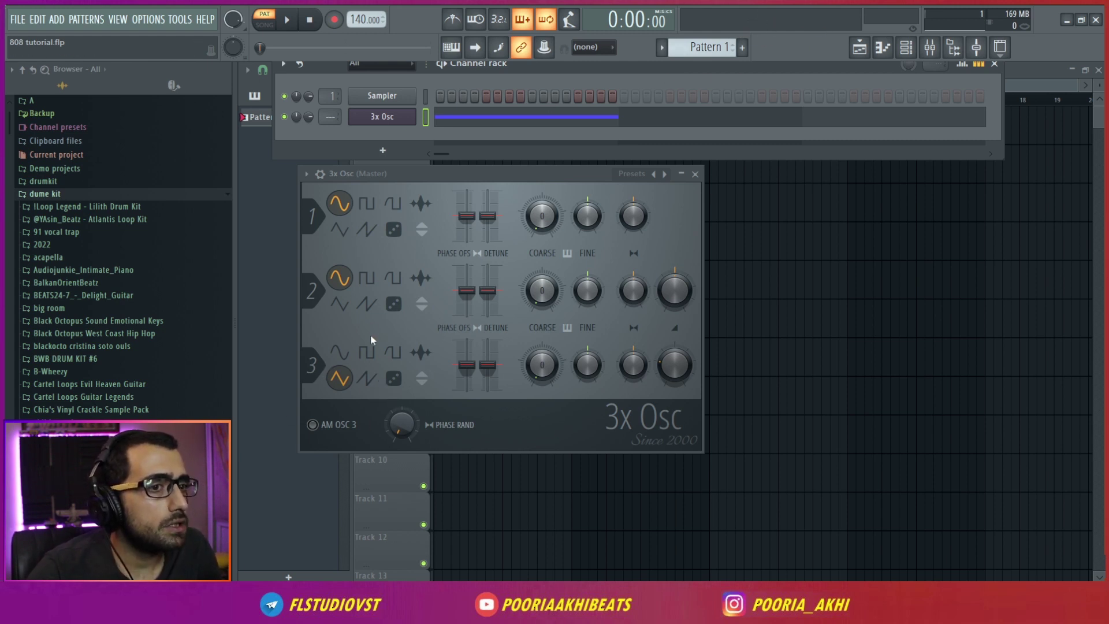
Step: Compare the sine wave with the triangle wave on oscillator 3 by playing the pattern with each
{"action": "left_click", "coordinate": [339, 351]}
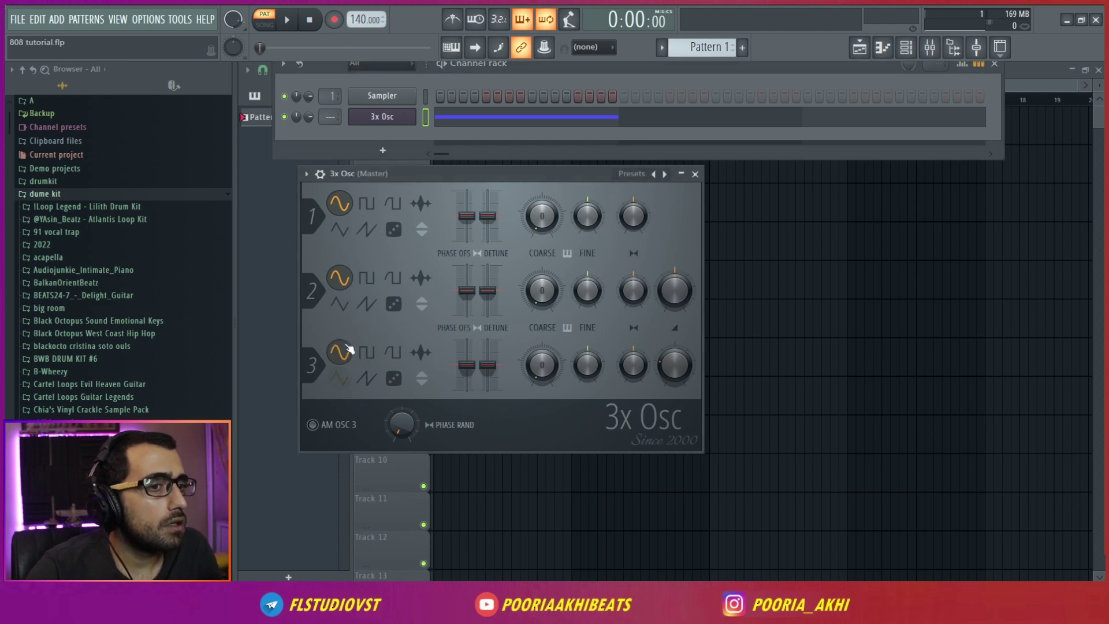
{"action": "key", "text": "space"}
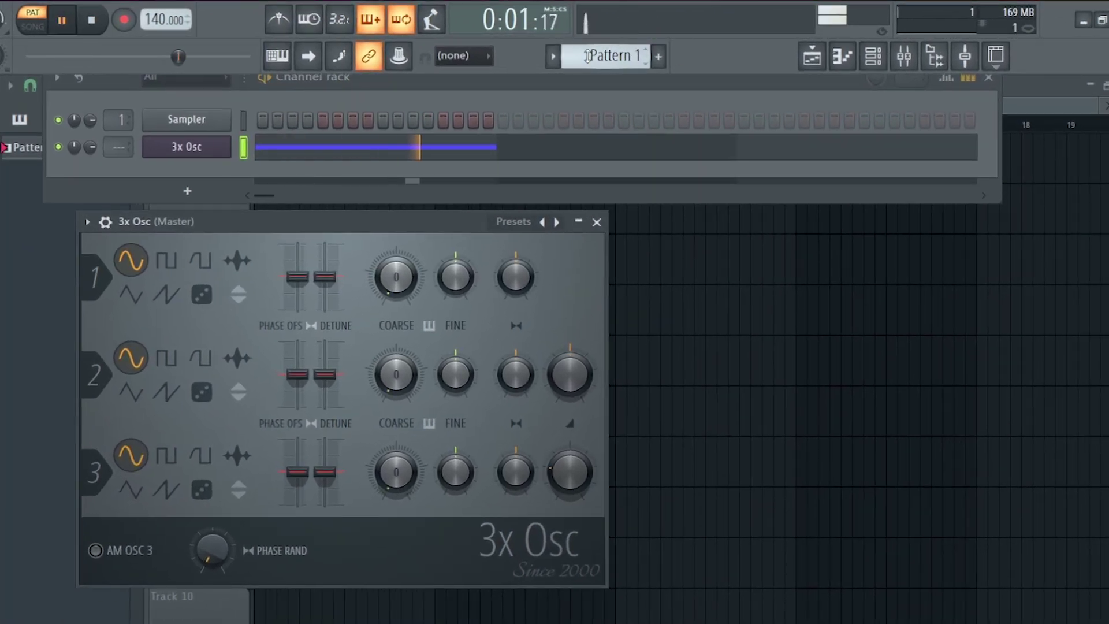
{"action": "key", "text": "space"}
{"action": "left_click", "coordinate": [131, 490]}
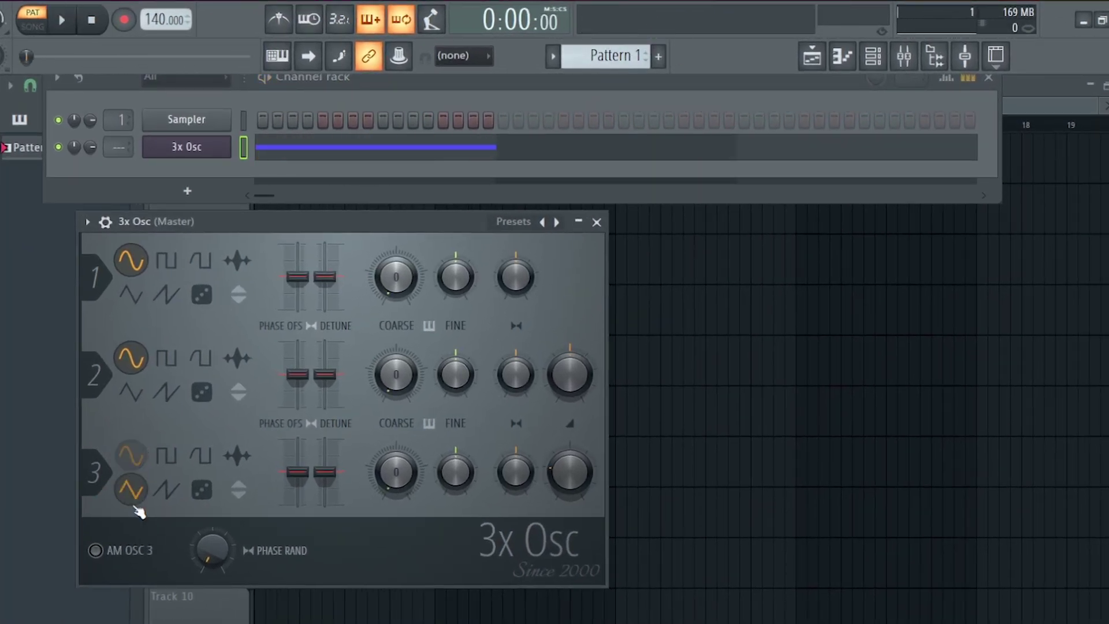
{"action": "key", "text": "space"}
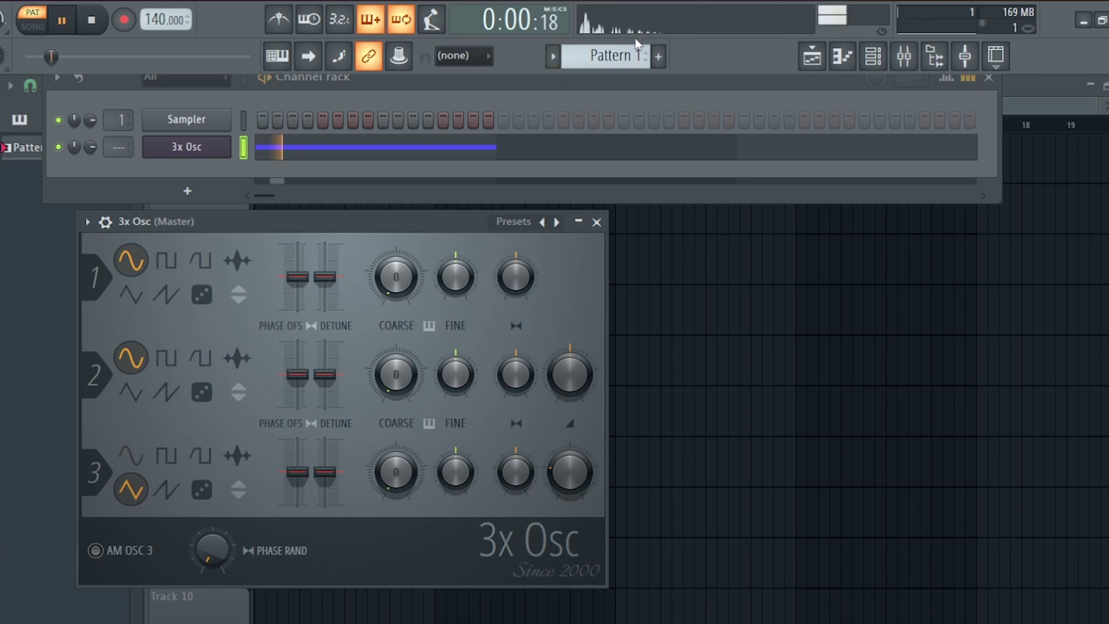
{"action": "key", "text": "space"}
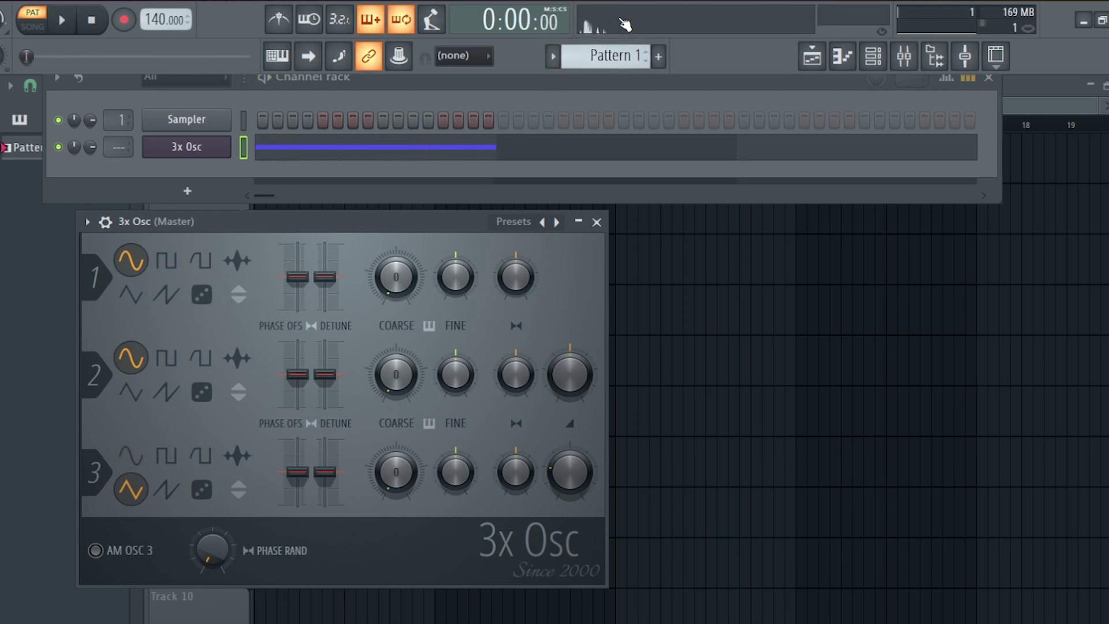
Step: Try a square wave on oscillator 3 and play the pattern
{"action": "left_click", "coordinate": [166, 460]}
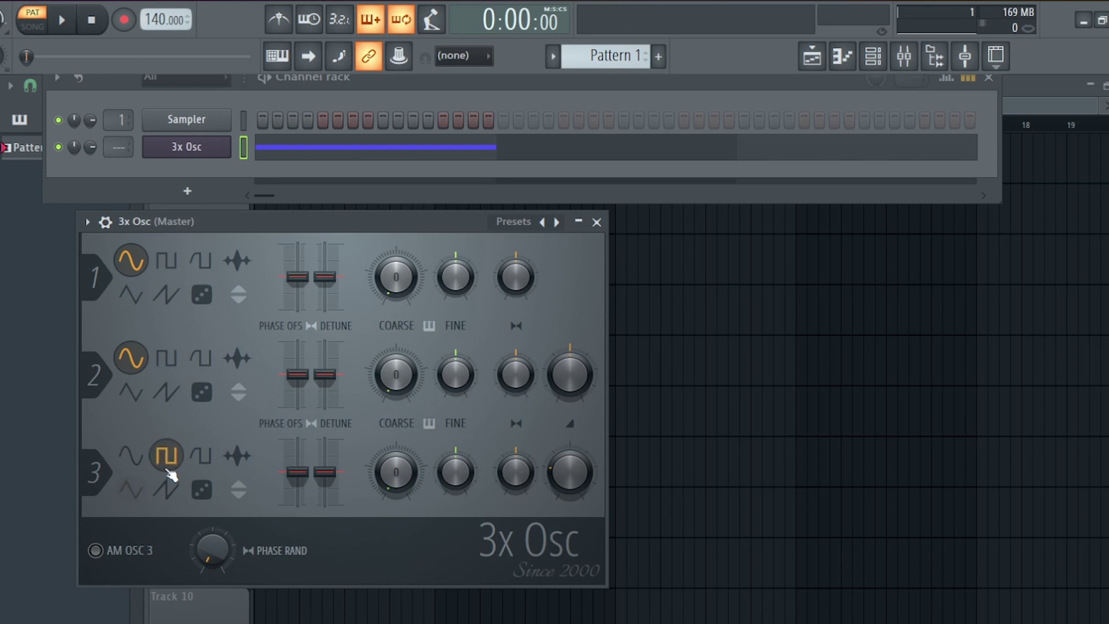
{"action": "key", "text": "space"}
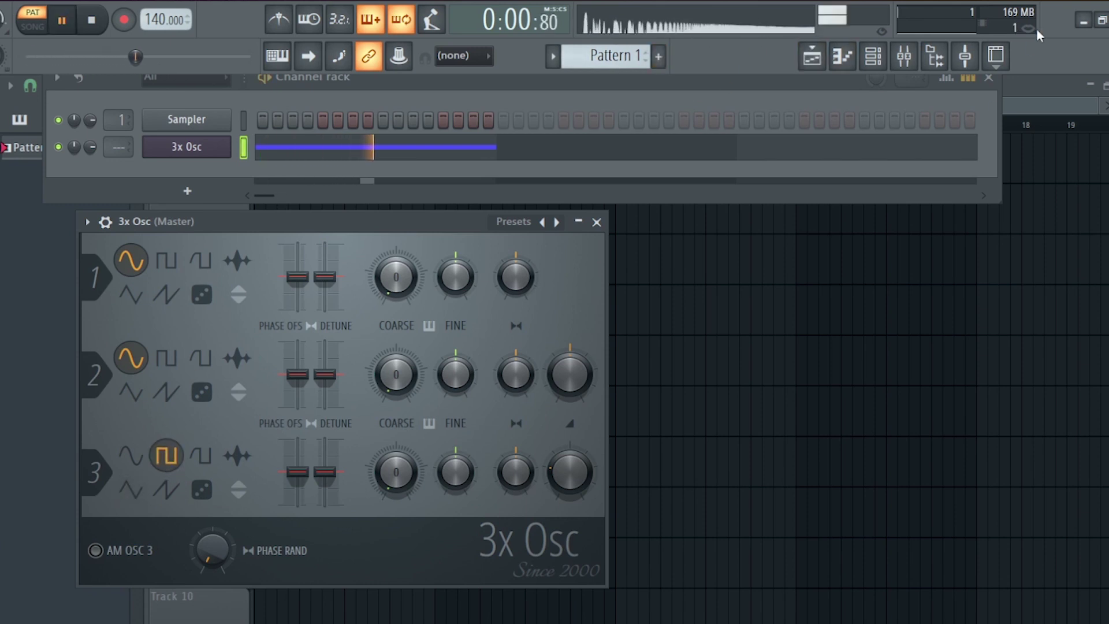
{"action": "key", "text": "space"}
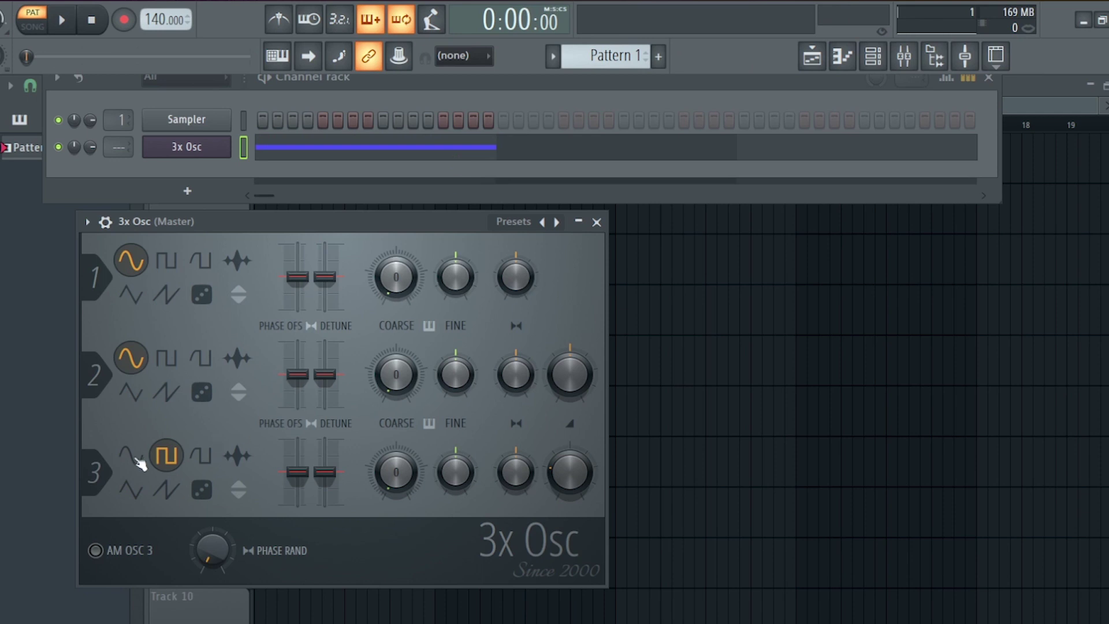
Step: Set oscillator 3 to the triangle wave and audition the pattern
{"action": "left_click", "coordinate": [138, 487]}
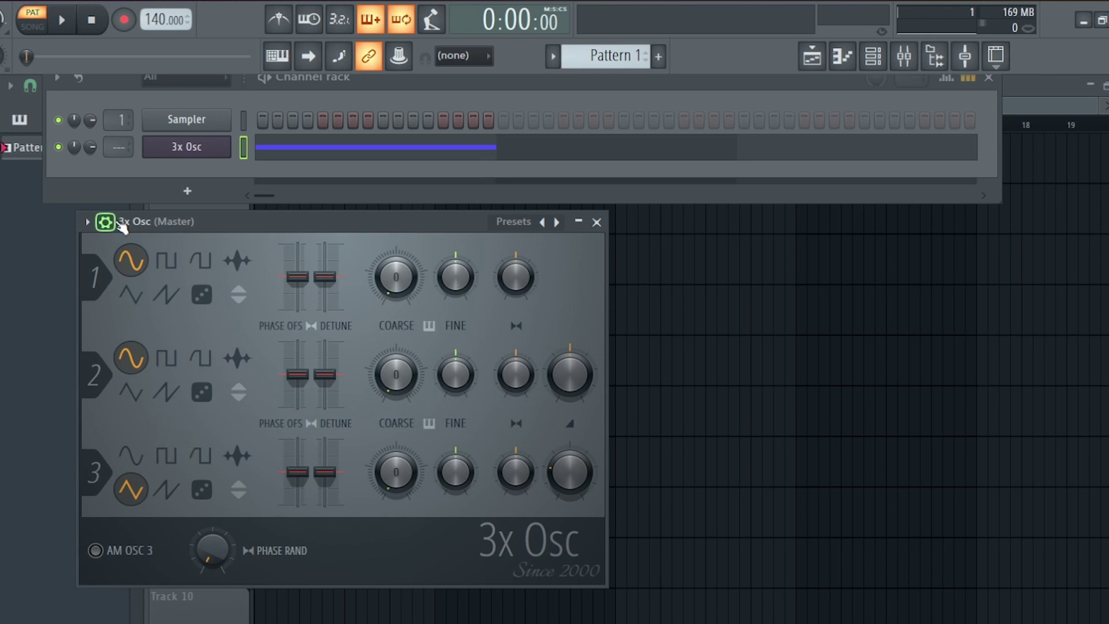
{"action": "key", "text": "space"}
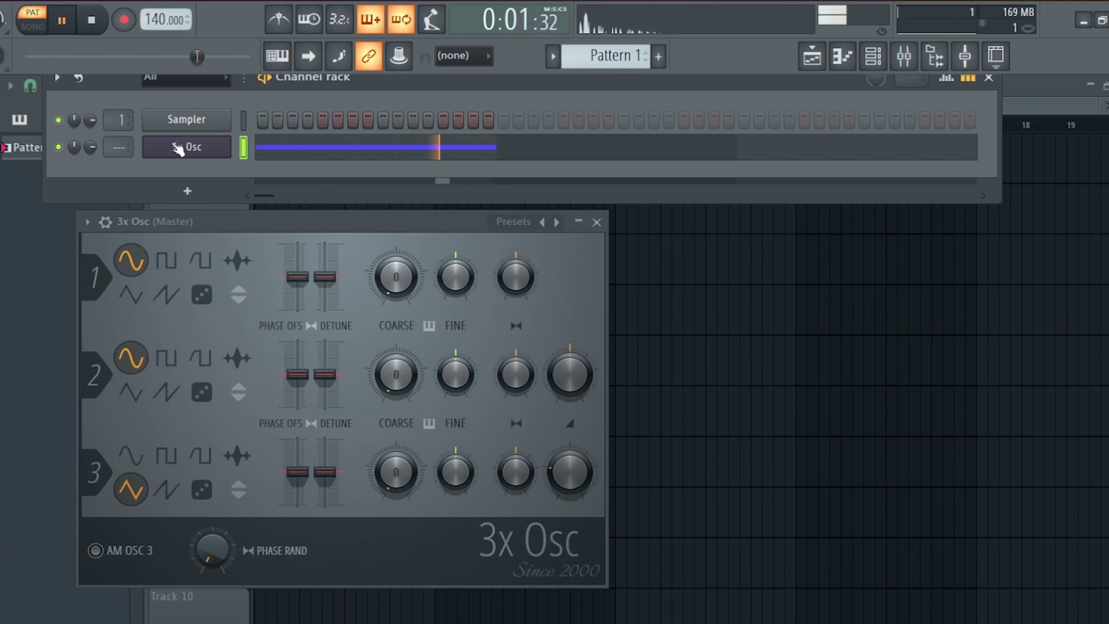
Step: Enable the 3x Osc volume envelope with zero attack, hold and sustain and short decay and release, and audition it
{"action": "left_click", "coordinate": [106, 223]}
{"action": "key", "text": "space"}
{"action": "left_click", "coordinate": [183, 254]}
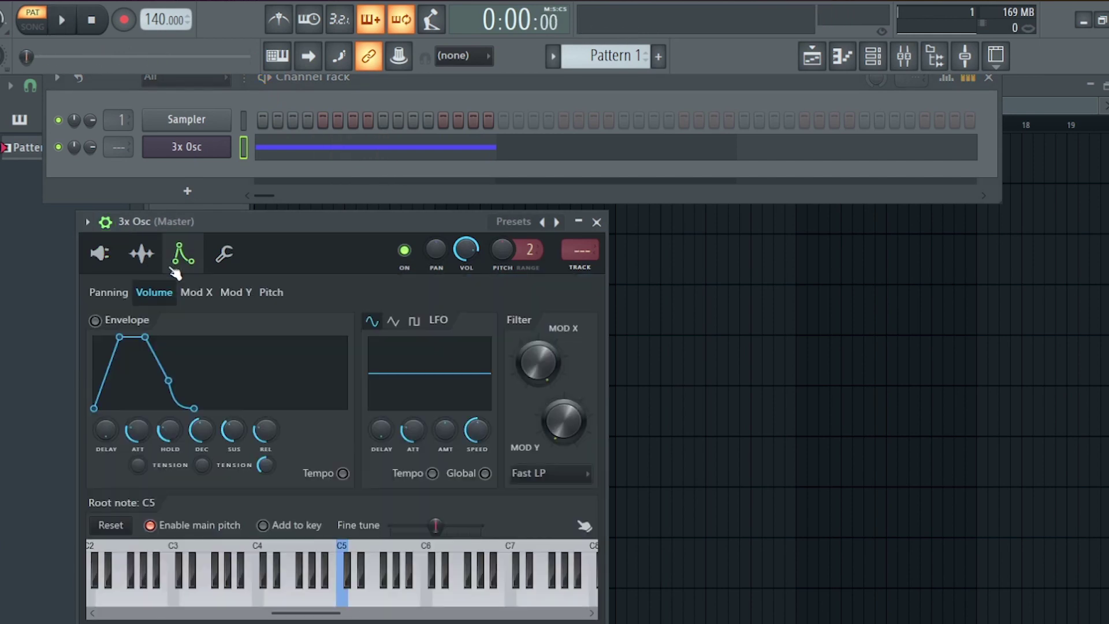
{"action": "left_click_drag", "start_coordinate": [137, 430], "coordinate": [233, 456]}
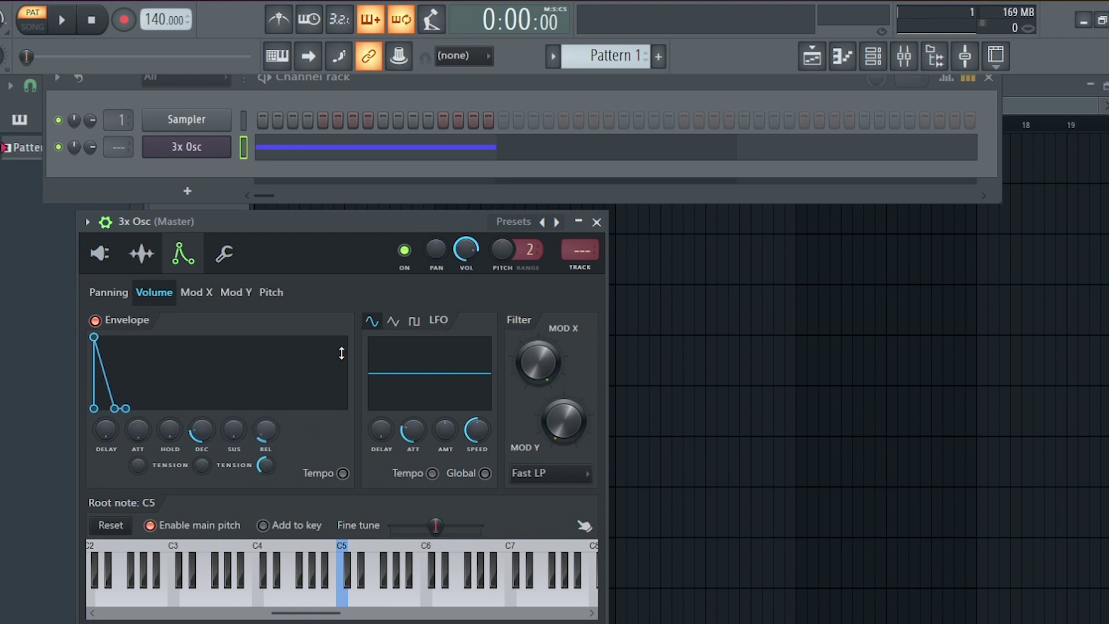
{"action": "key", "text": "space"}
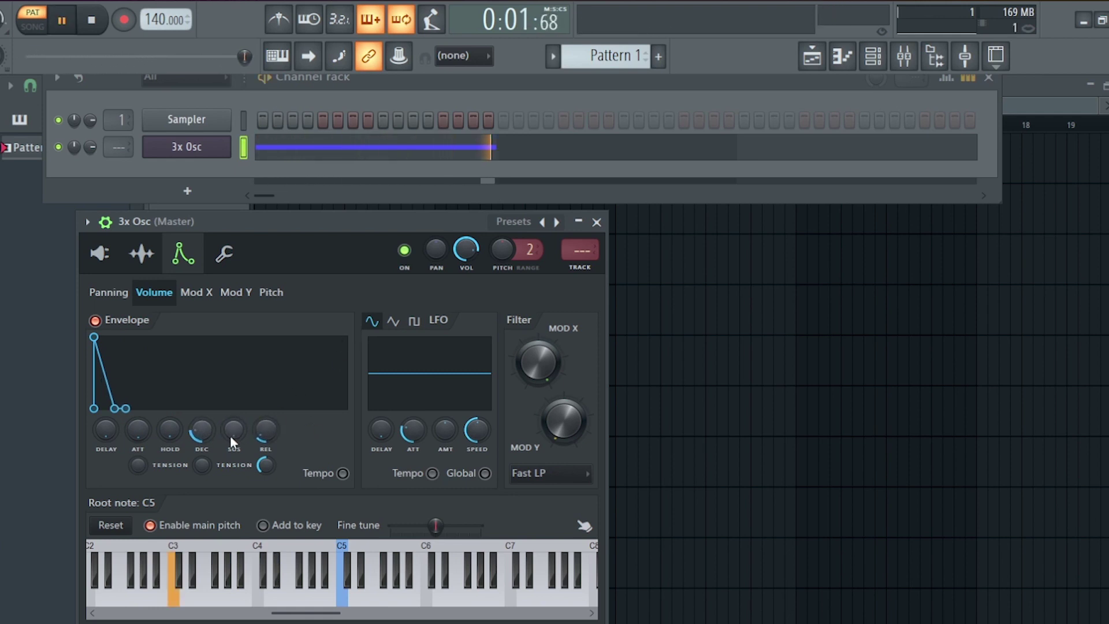
{"action": "key", "text": "space"}
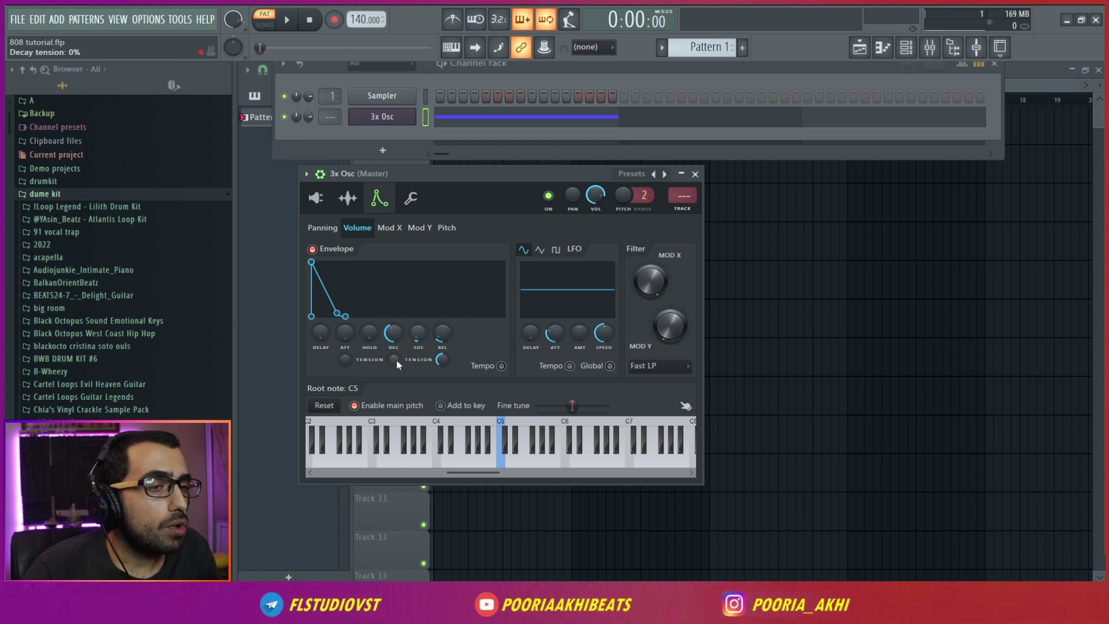
Step: Fine-tune the decay of the 3x Osc volume envelope to give the sound a slightly longer fade
{"action": "left_click_drag", "start_coordinate": [393, 343], "coordinate": [394, 342]}
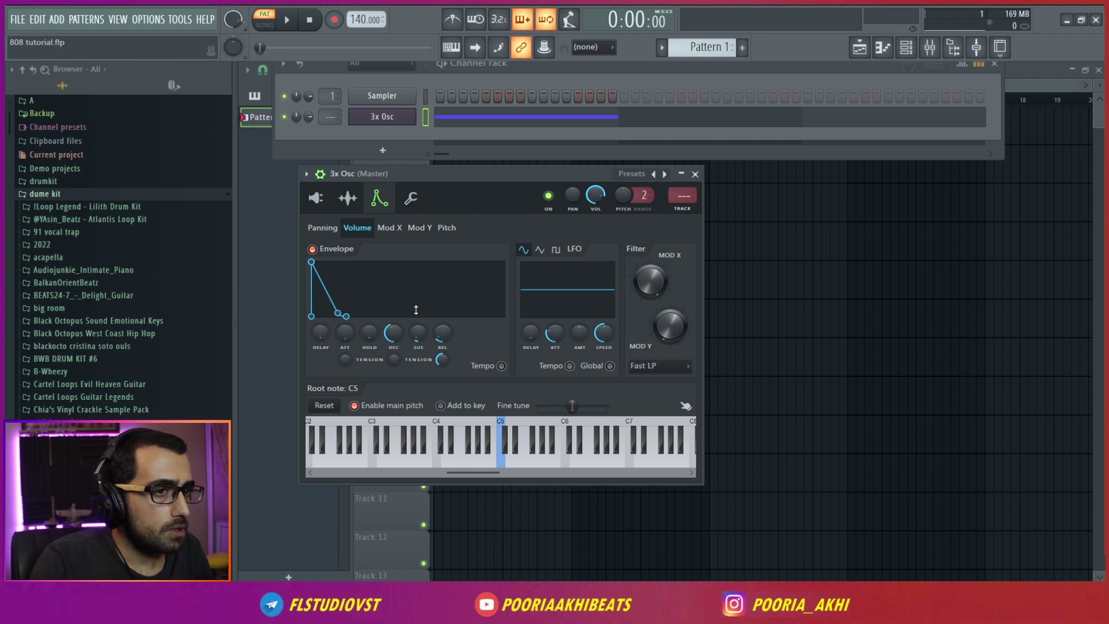
{"action": "left_click_drag", "start_coordinate": [338, 312], "coordinate": [342, 312]}
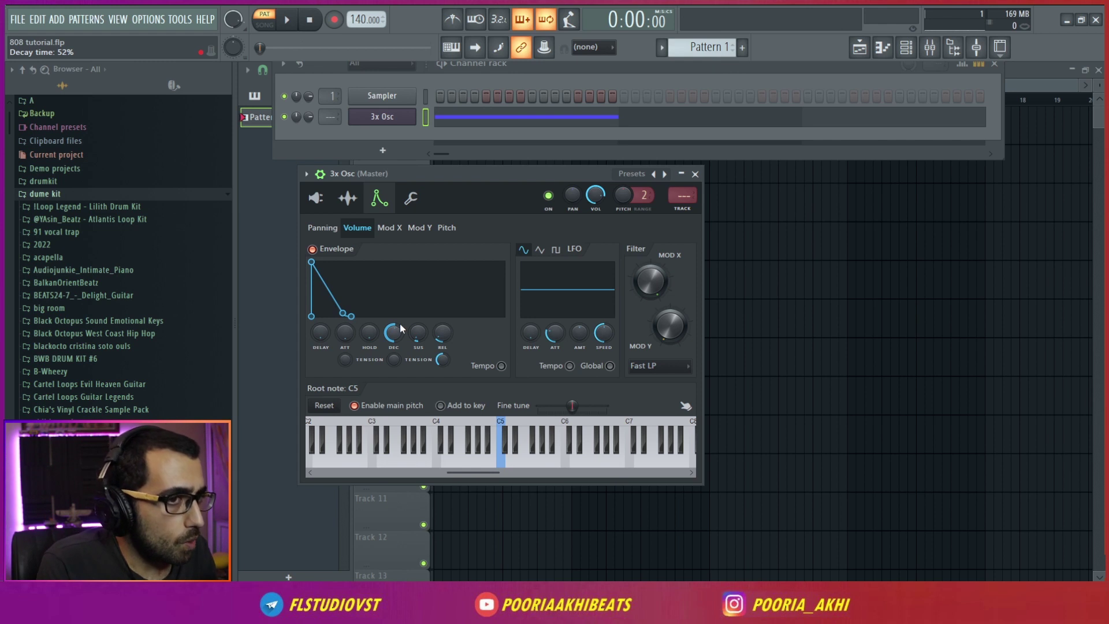
{"action": "left_click_drag", "start_coordinate": [396, 345], "coordinate": [397, 356]}
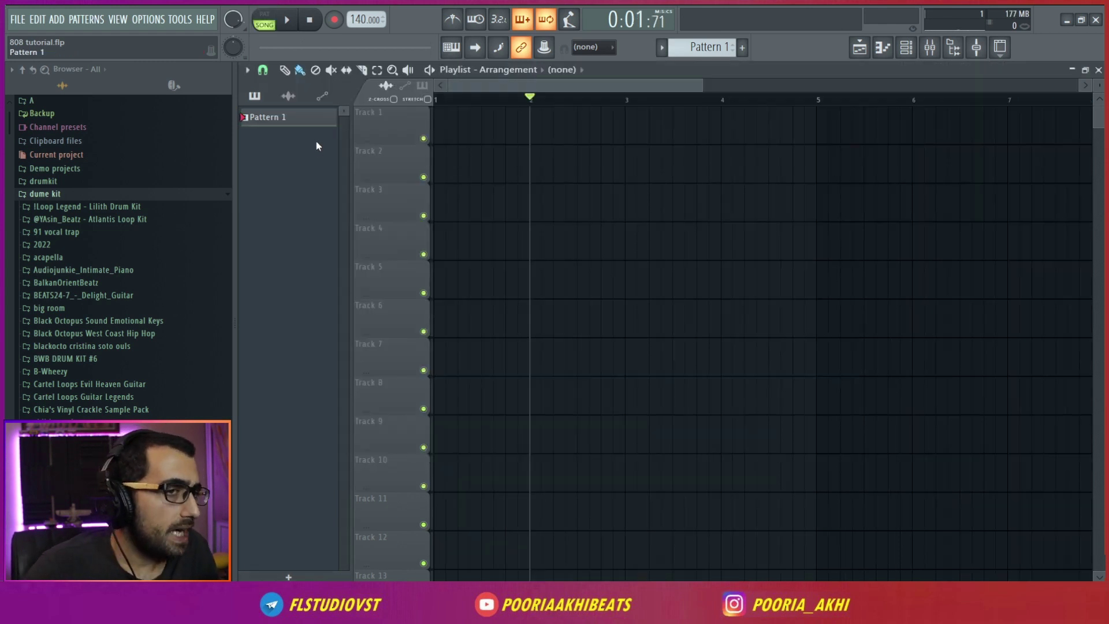
Step: Render Pattern 1 as a 16-bit stereo WAV audio clip
{"action": "right_click", "coordinate": [310, 117]}
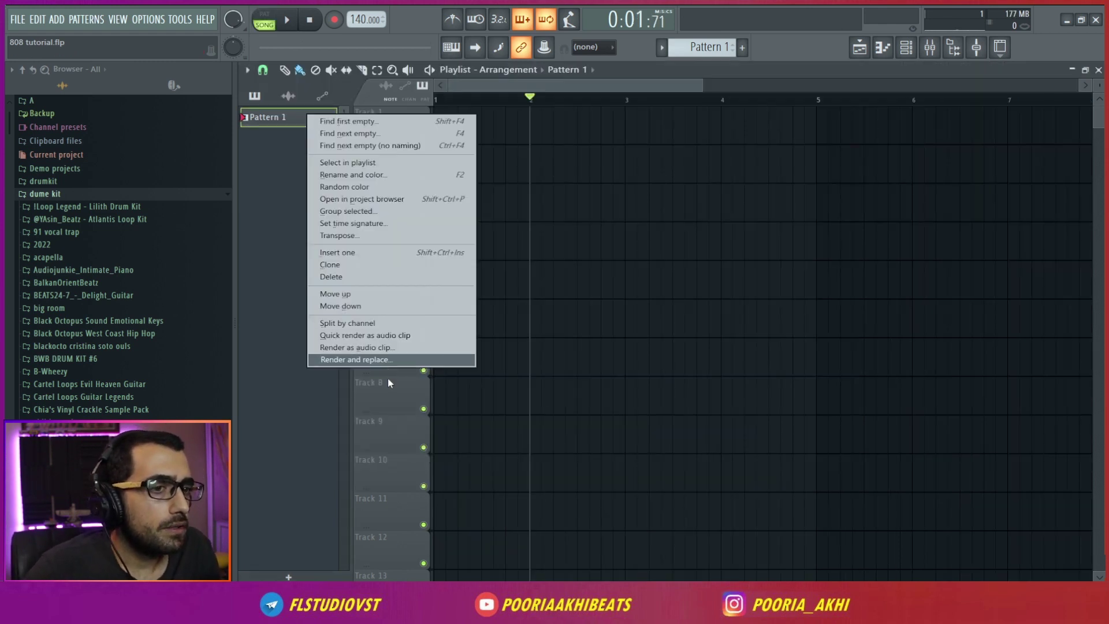
{"action": "left_click", "coordinate": [366, 348]}
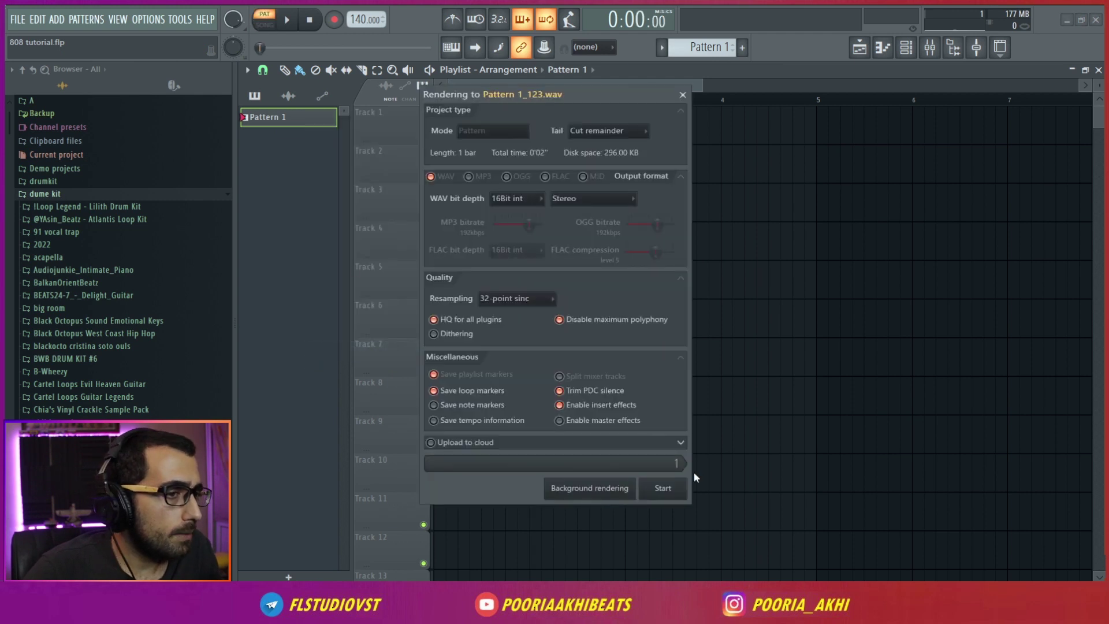
{"action": "left_click", "coordinate": [663, 488]}
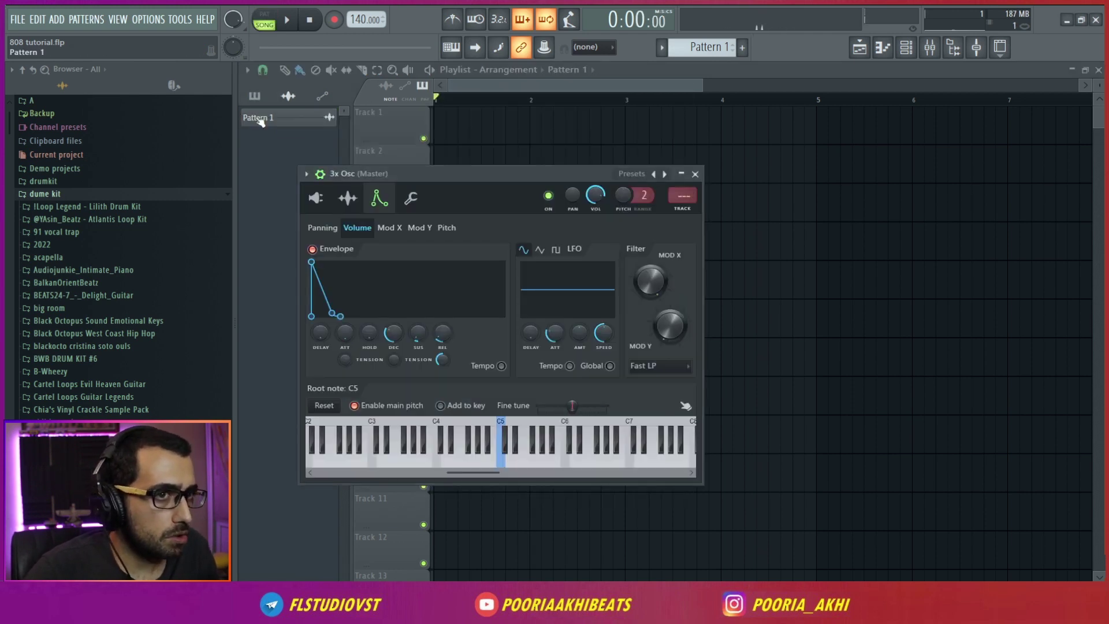
Step: Place the rendered Pattern 1 audio clip on Track 1 at bar 2, select that bar and play it
{"action": "left_click_drag", "start_coordinate": [260, 120], "coordinate": [533, 116]}
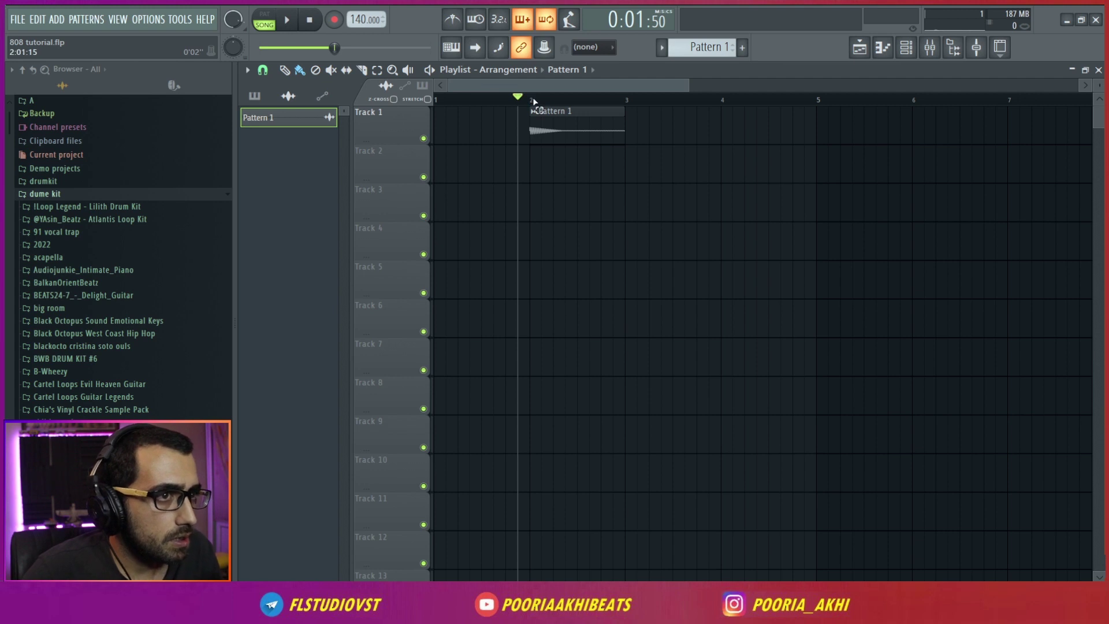
{"action": "left_click_drag", "start_coordinate": [533, 103], "coordinate": [636, 112]}
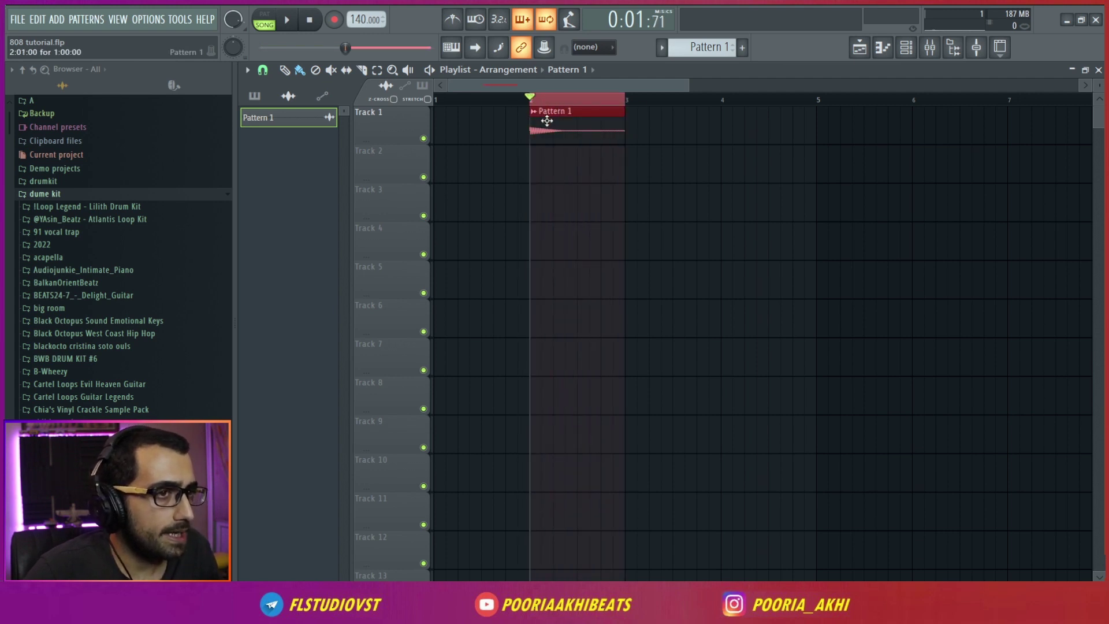
{"action": "key", "text": "space"}
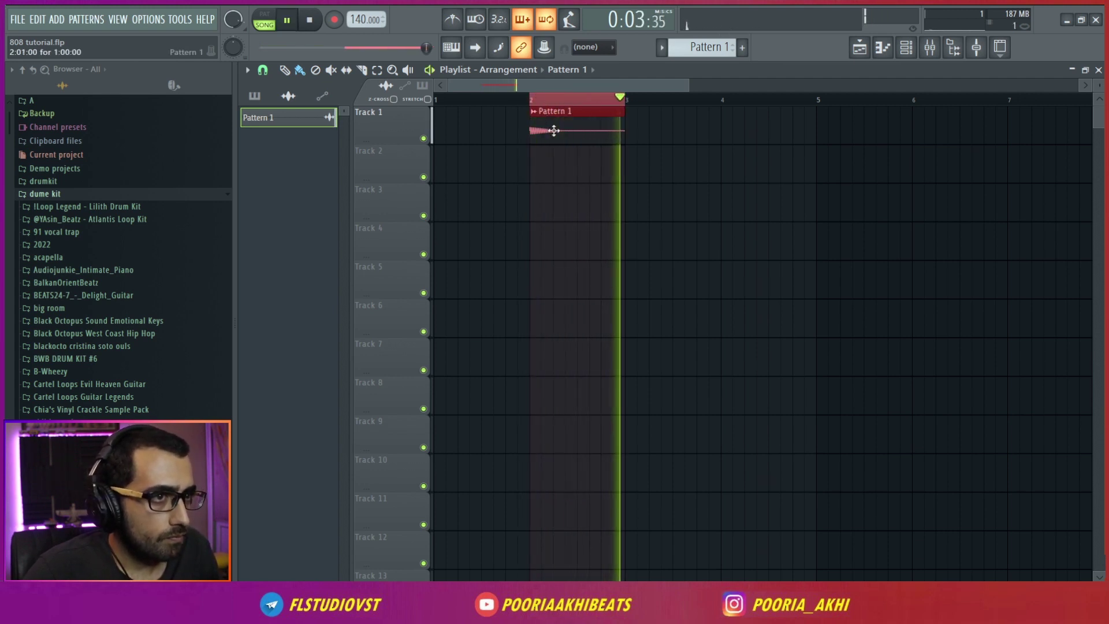
{"action": "key", "text": "space"}
Step: Create an automation clip for the channel pitch of the Pattern 1 audio clip
{"action": "double_click", "coordinate": [552, 130]}
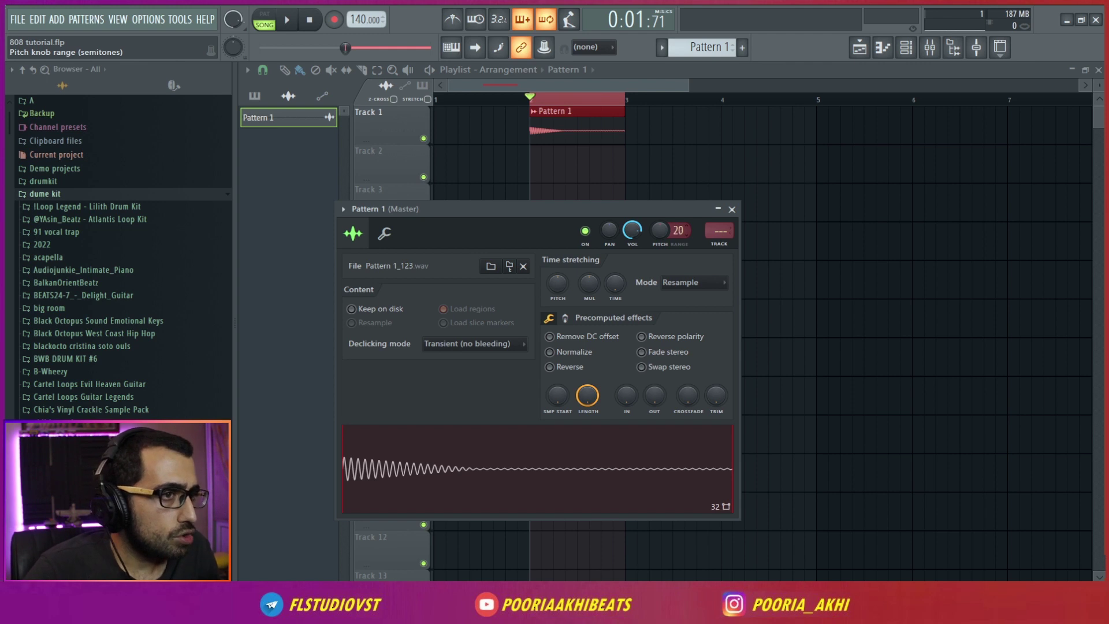
{"action": "right_click", "coordinate": [659, 230]}
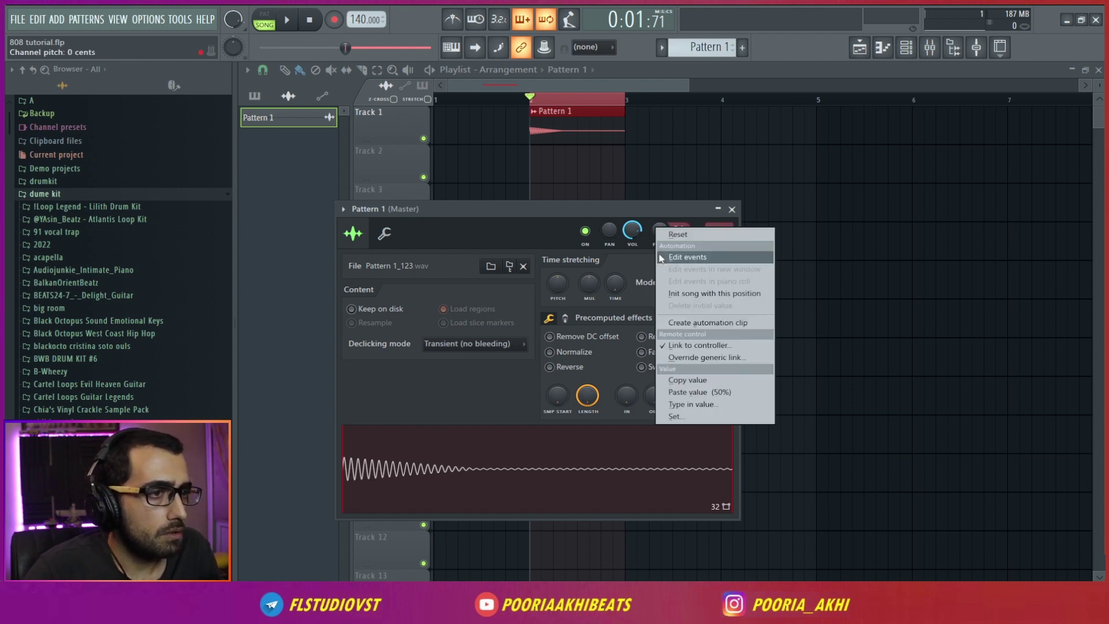
{"action": "left_click", "coordinate": [708, 323]}
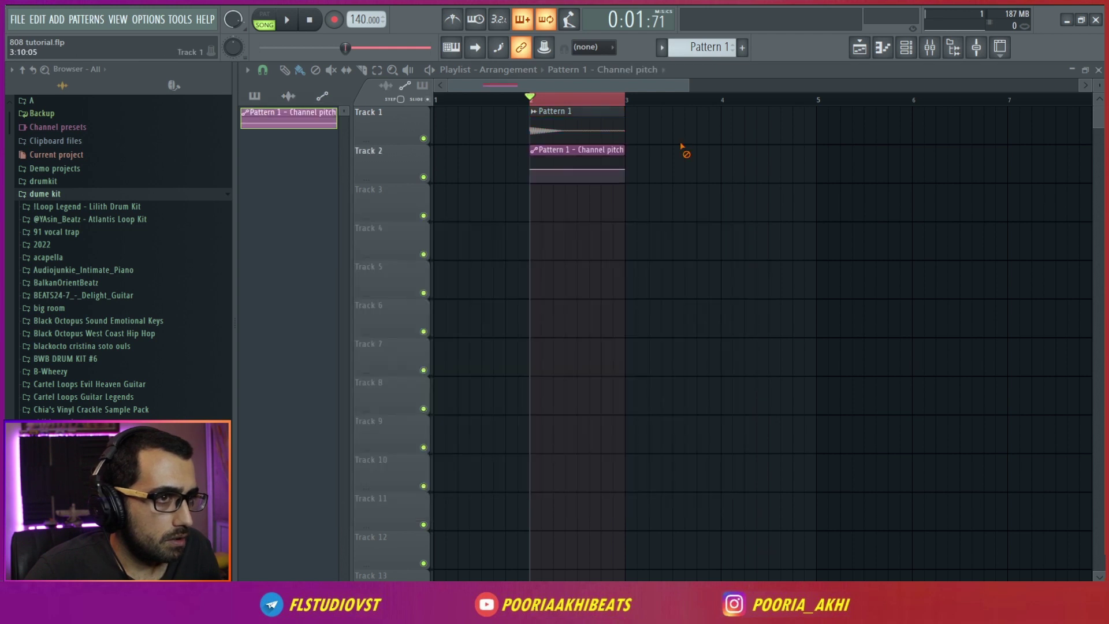
Step: Copy the pitch automation's 50% start value, shape a steep pitch peak curving down to a flat line, and play it
{"action": "right_click", "coordinate": [481, 238]}
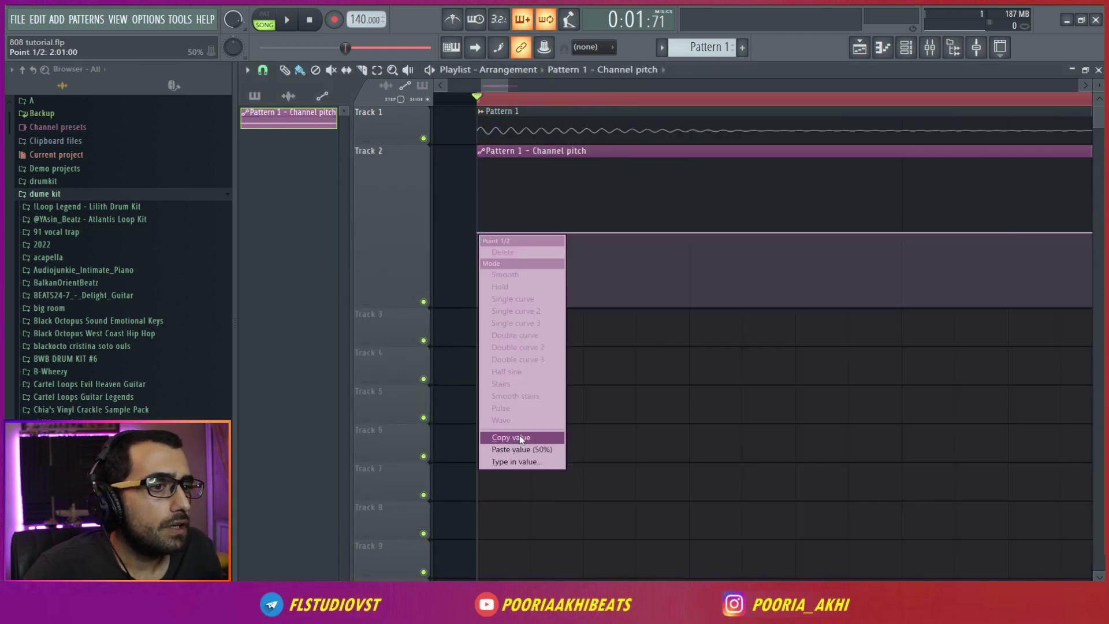
{"action": "left_click", "coordinate": [519, 437]}
{"action": "left_click_drag", "start_coordinate": [477, 231], "coordinate": [477, 159]}
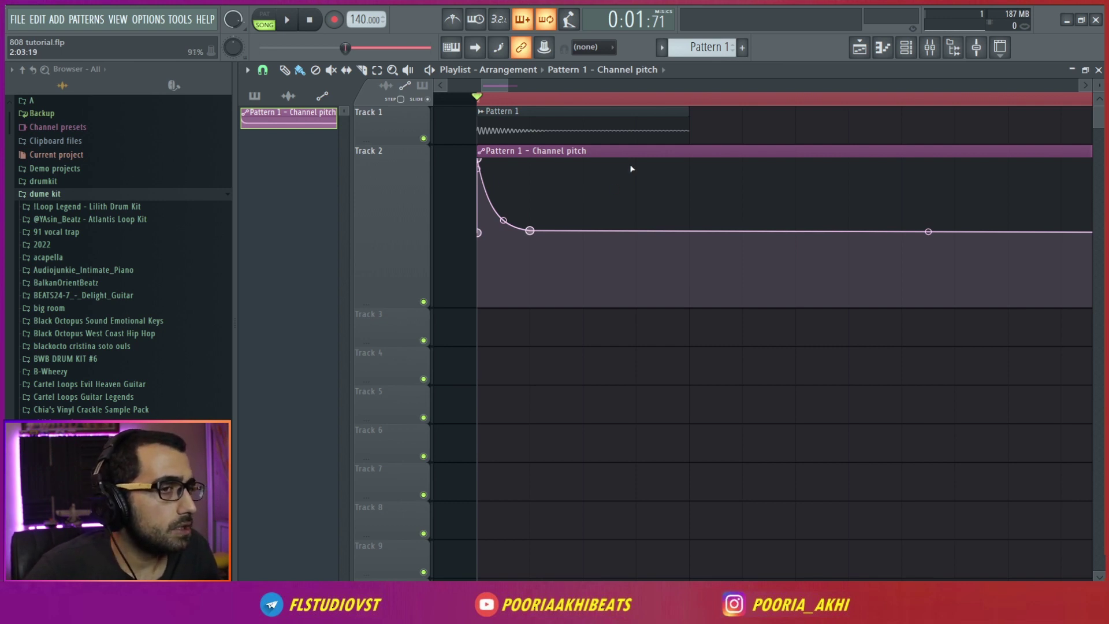
{"action": "left_click", "coordinate": [658, 198]}
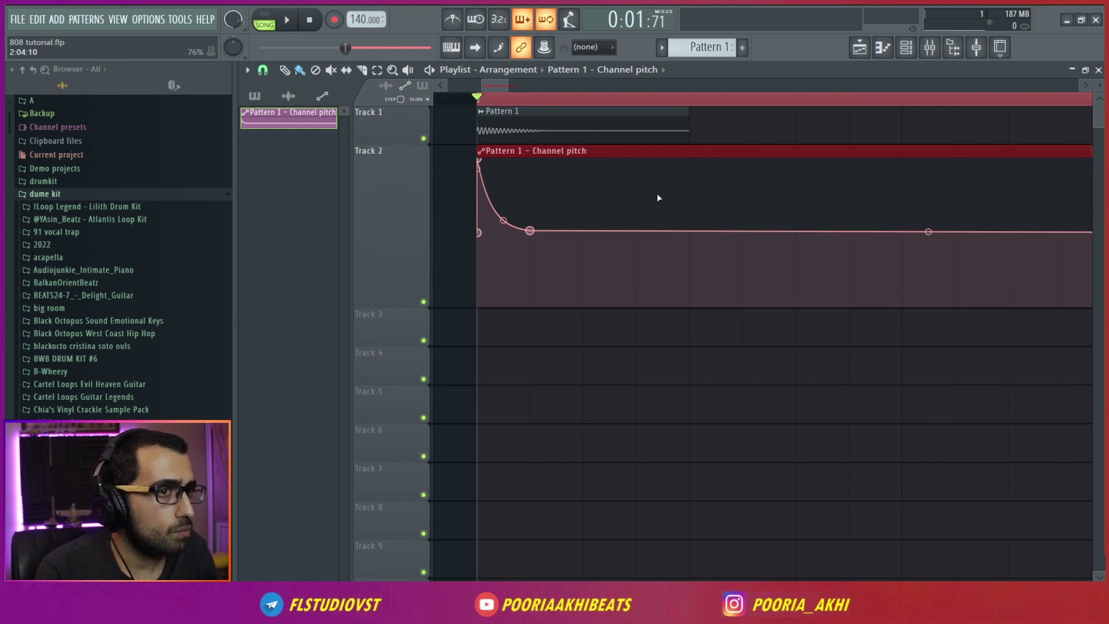
{"action": "key", "text": "space"}
{"action": "key", "text": "space"}
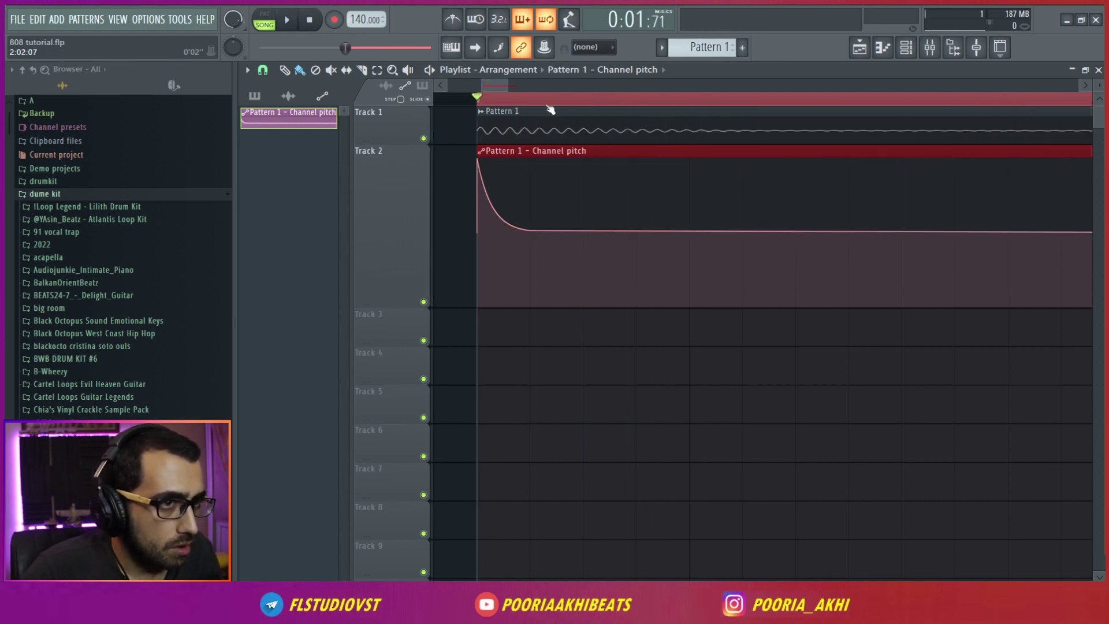
Step: Set the time-stretching mode of the Pattern 1 audio clip to Stretch and play back the looped bar
{"action": "double_click", "coordinate": [529, 120]}
{"action": "left_click", "coordinate": [673, 283]}
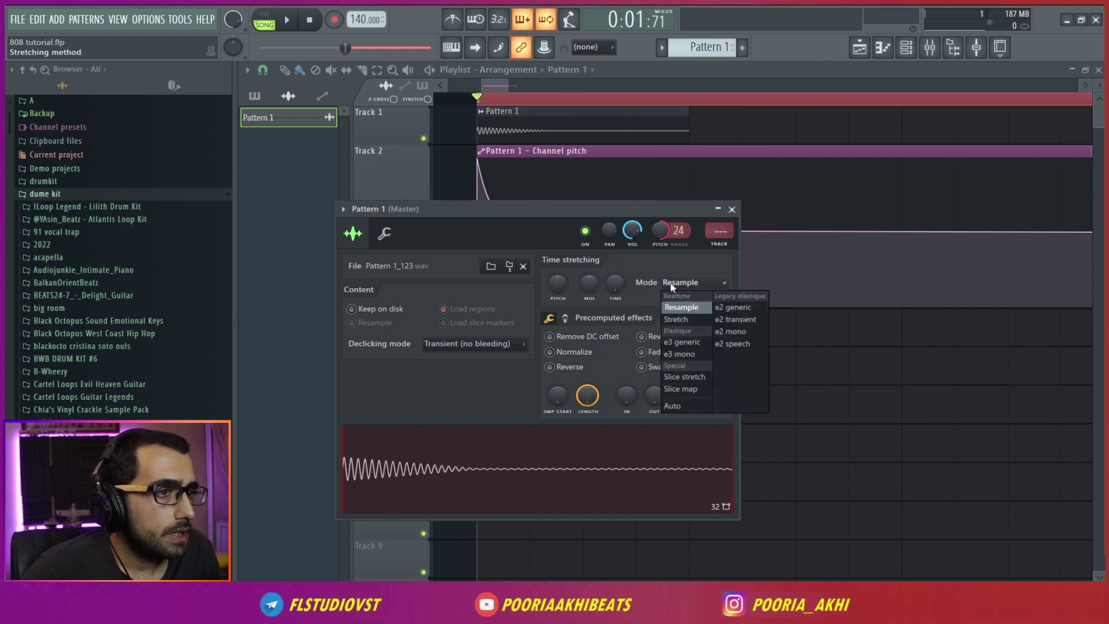
{"action": "left_click", "coordinate": [676, 321]}
{"action": "key", "text": "Escape"}
{"action": "key", "text": "space"}
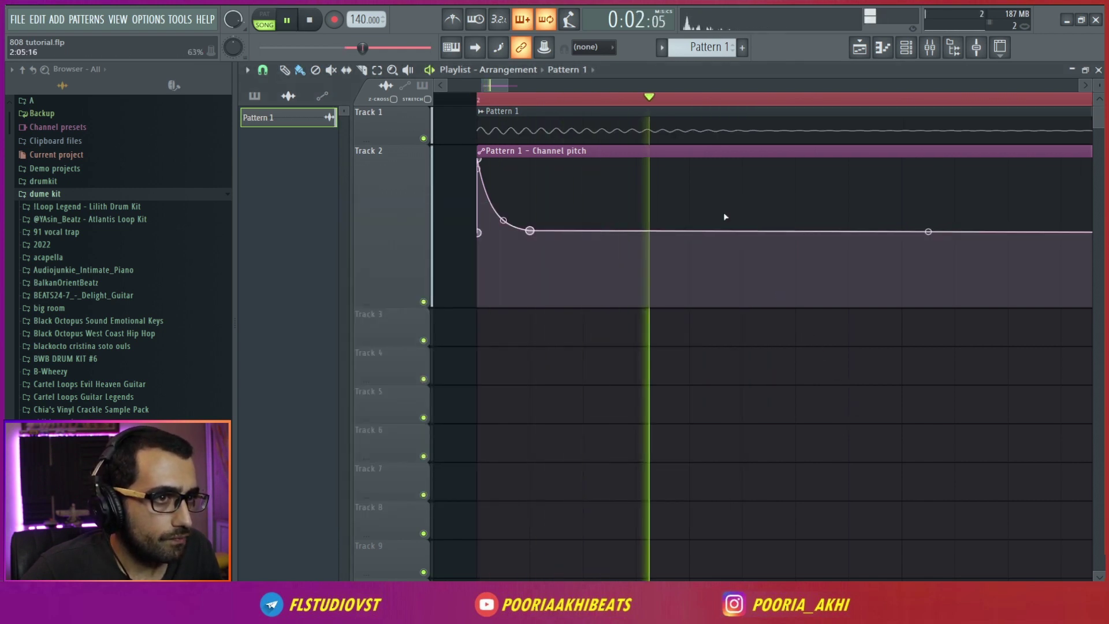
{"action": "scroll", "coordinate": [591, 106], "scroll_direction": "down", "scroll_amount": 3}
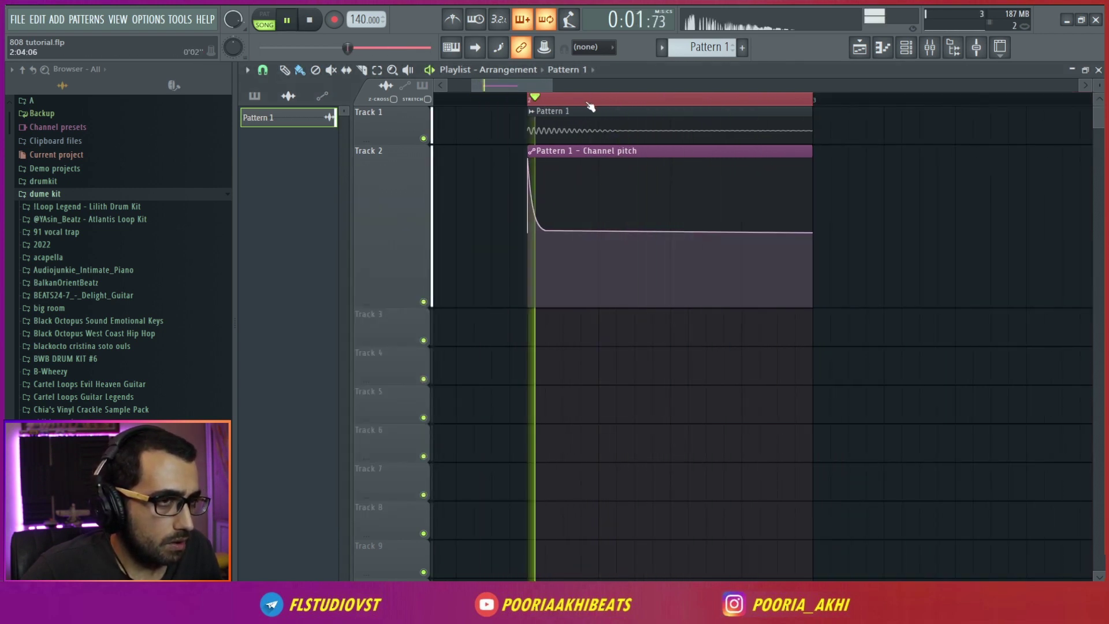
{"action": "scroll", "coordinate": [590, 107], "scroll_direction": "up", "scroll_amount": 1}
{"action": "key", "text": "space"}
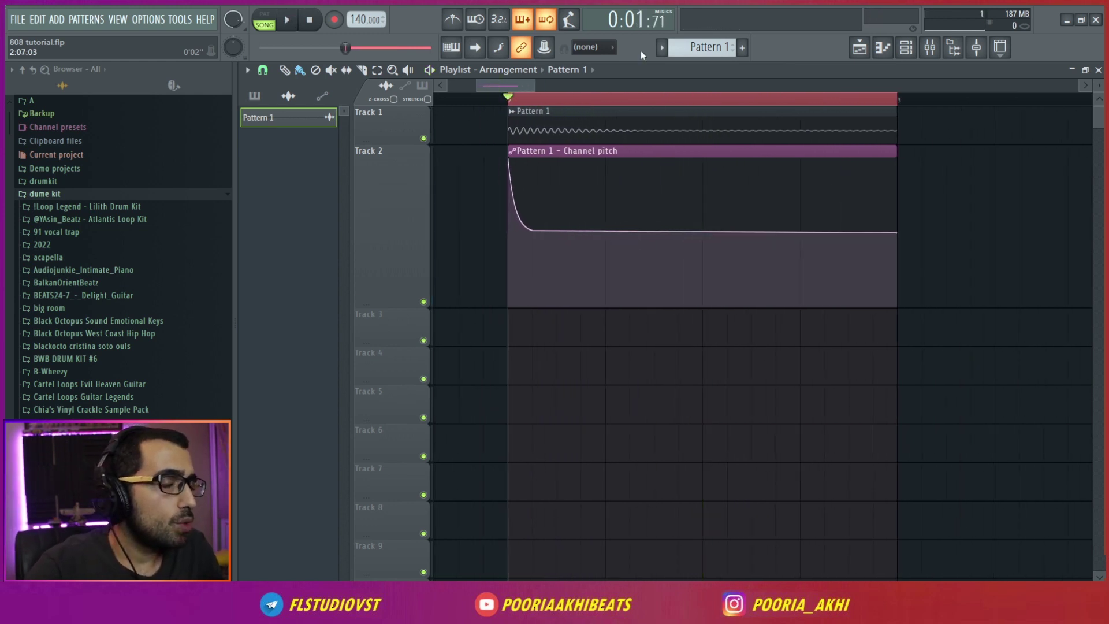
{"action": "mouse_move", "coordinate": [527, 235]}
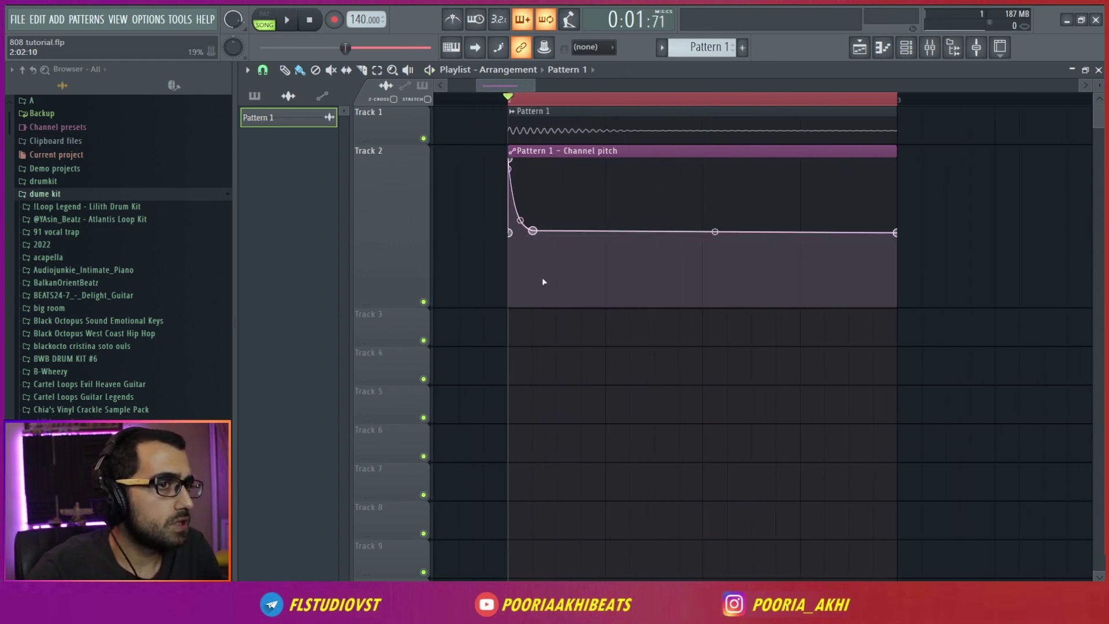
{"action": "key", "text": "space"}
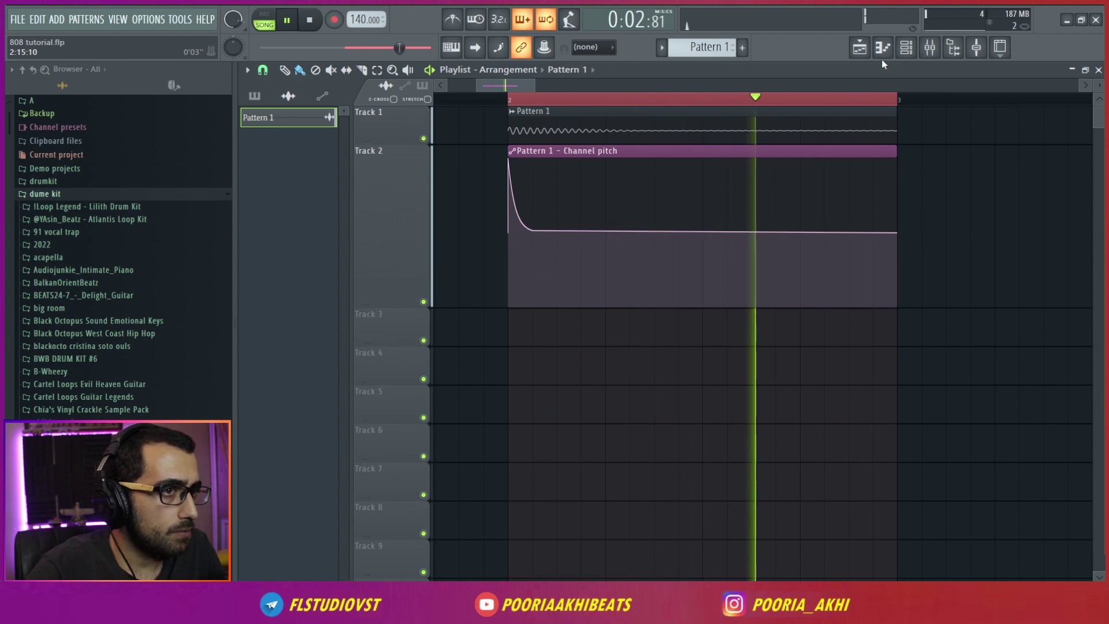
{"action": "key", "text": "space"}
Step: Assign the Pattern 1 audio clip to a free mixer track and load Fruity parametric EQ 2 in effect slot 1
{"action": "double_click", "coordinate": [674, 116]}
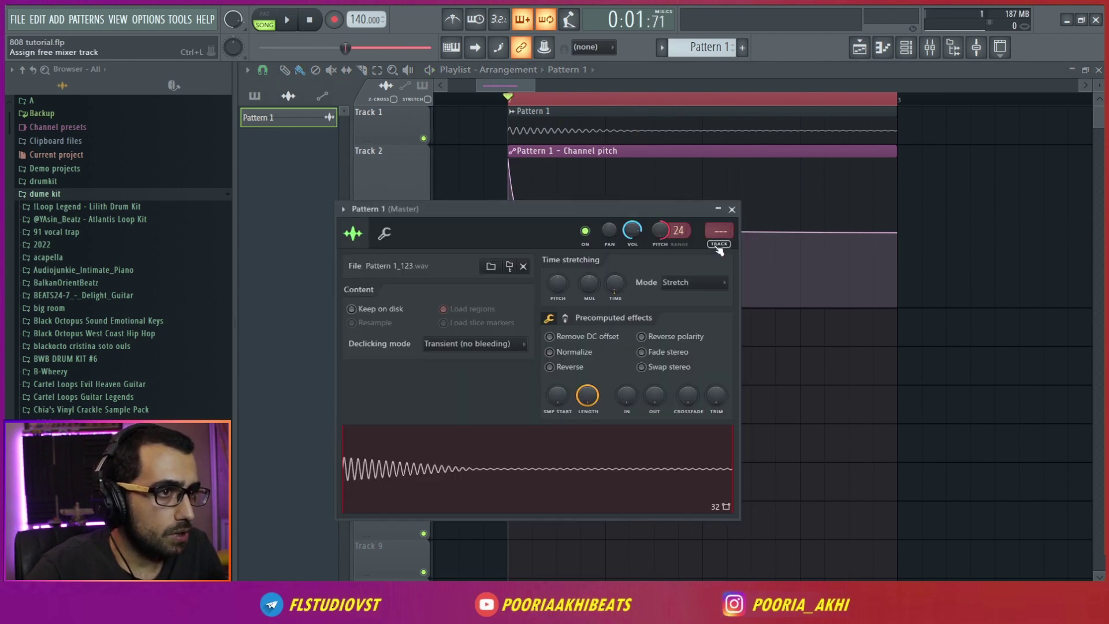
{"action": "key", "text": "F9"}
{"action": "left_click", "coordinate": [975, 111]}
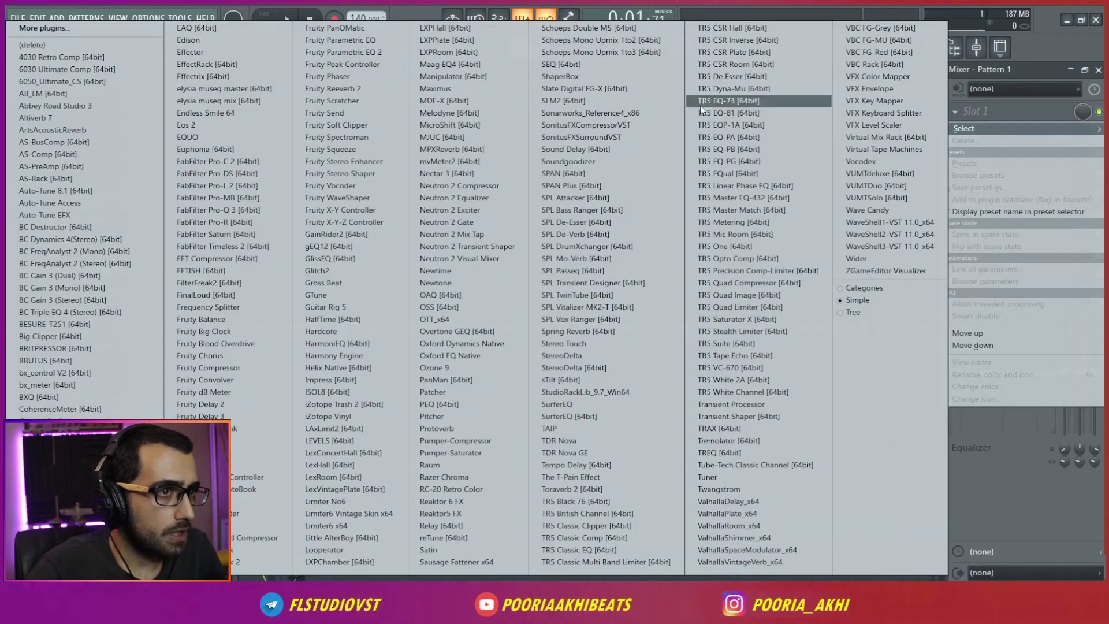
{"action": "left_click", "coordinate": [346, 52]}
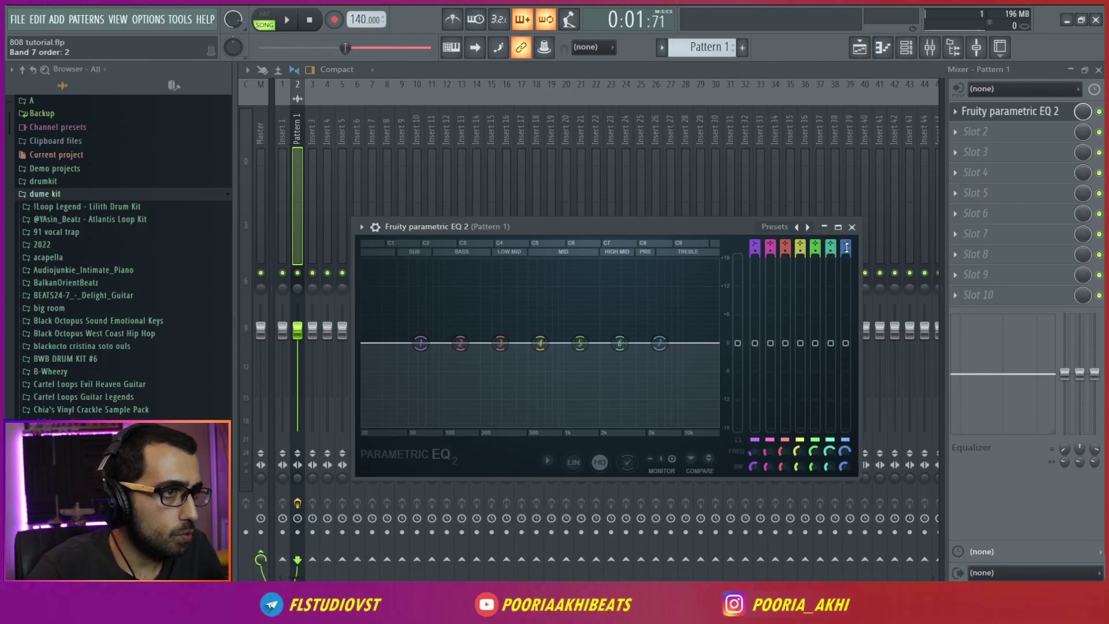
Step: Roll off the high frequencies with EQ band 7 as a low-pass filter and raise band 4 slightly
{"action": "left_click", "coordinate": [1008, 120]}
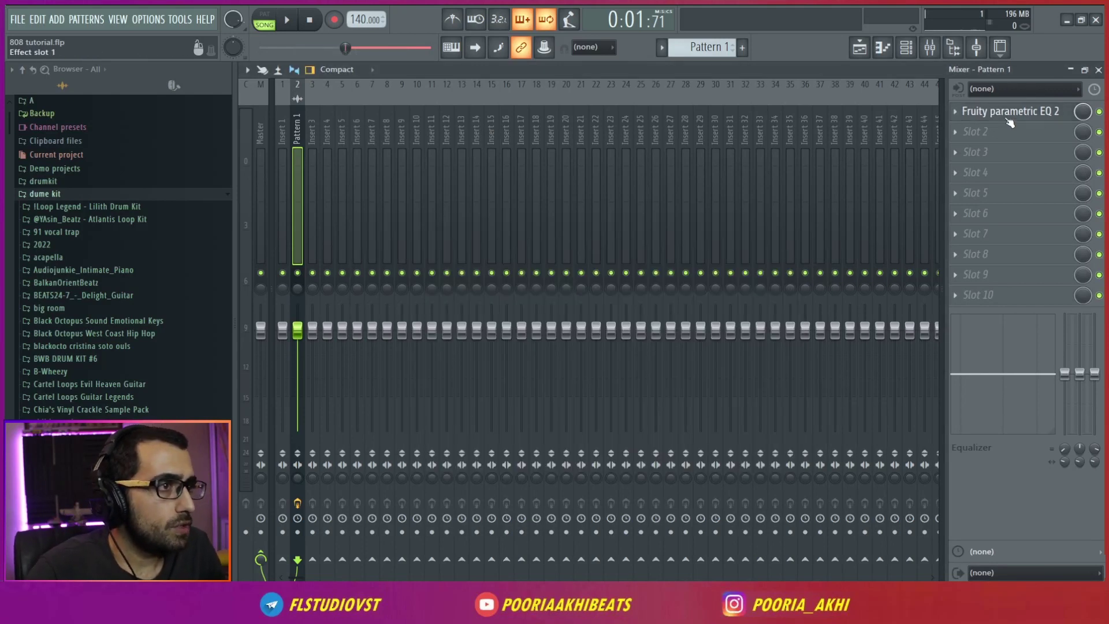
{"action": "left_click_drag", "start_coordinate": [617, 346], "coordinate": [611, 347]}
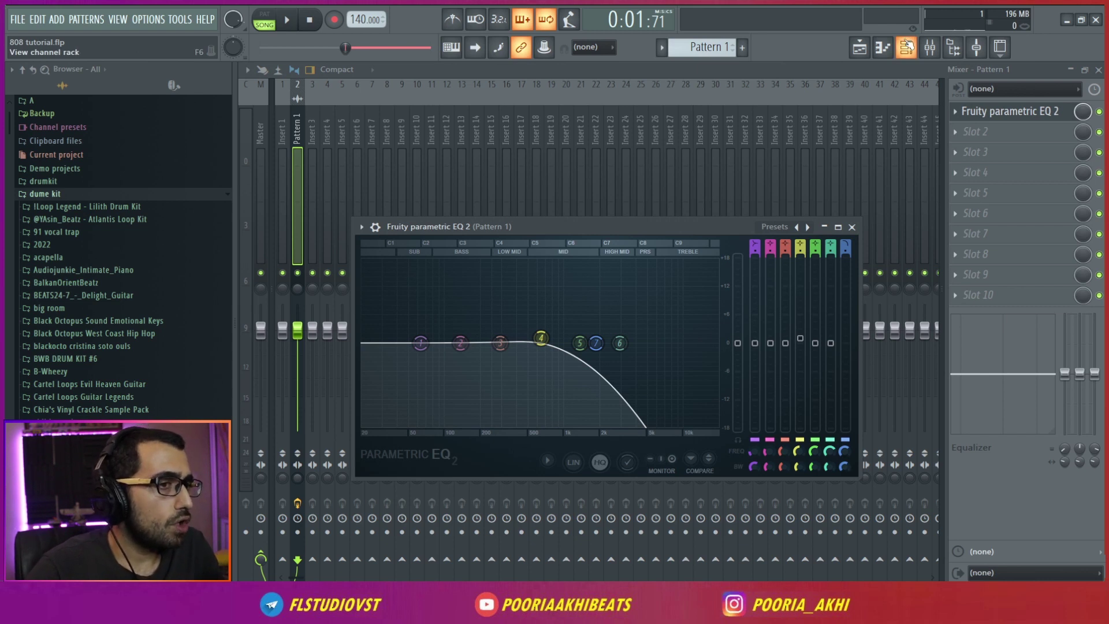
{"action": "mouse_move", "coordinate": [596, 343]}
{"action": "left_mouse_down"}
{"action": "mouse_move", "coordinate": [577, 343]}
{"action": "mouse_move", "coordinate": [616, 343]}
{"action": "left_mouse_up"}
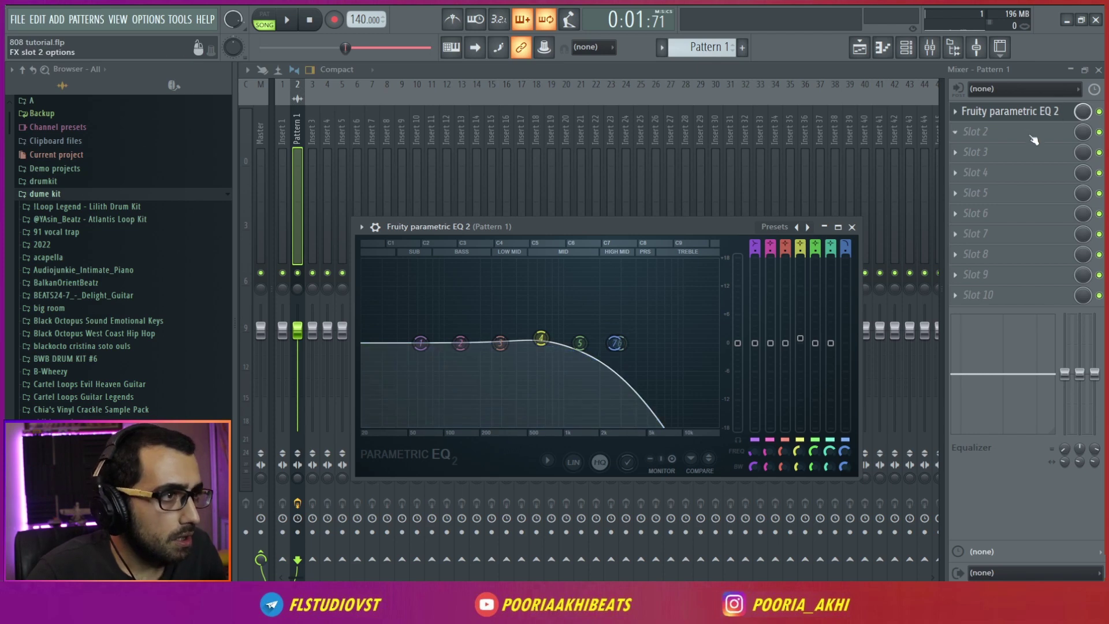
Step: Load Fruity Blood Overdrive in effect slot 2, raise its pre amp to about 0.73 and lower its post gain while playing
{"action": "left_click", "coordinate": [1009, 134]}
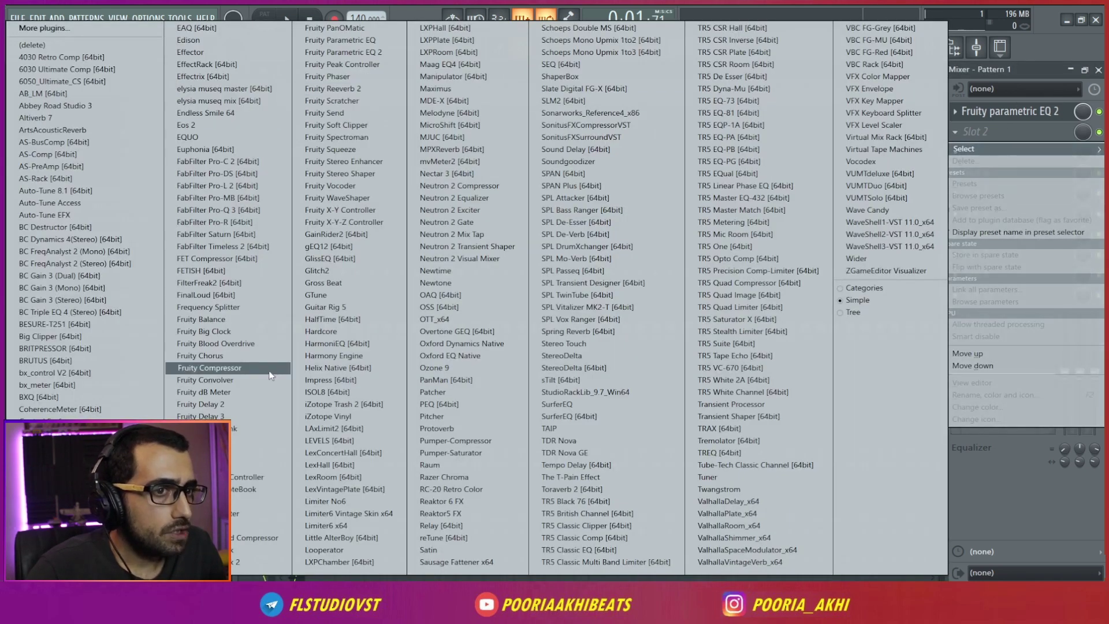
{"action": "left_click", "coordinate": [230, 343]}
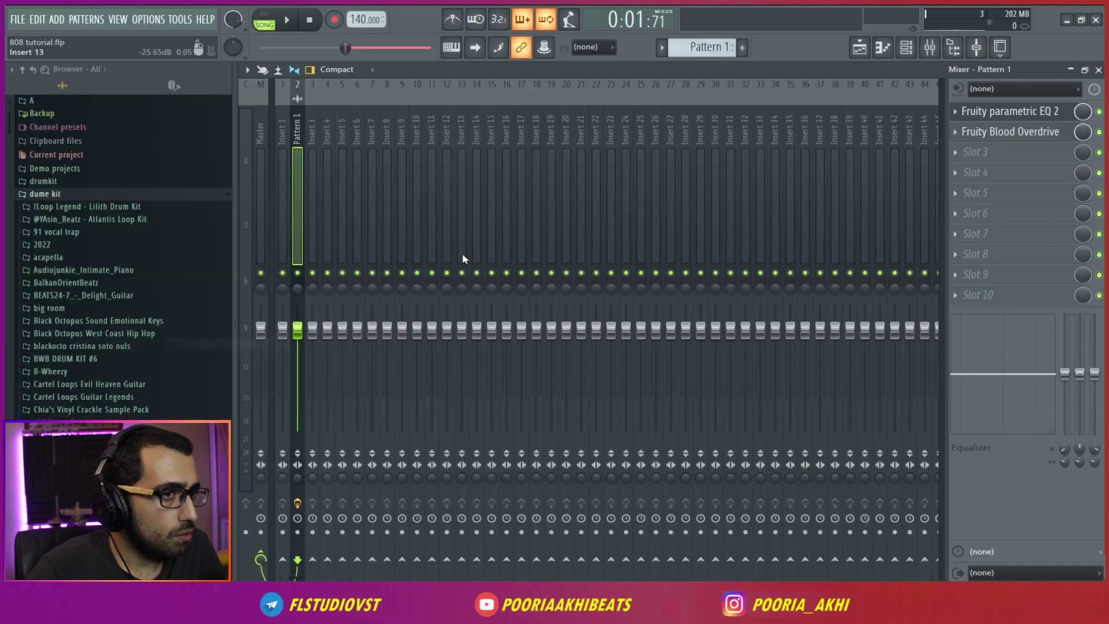
{"action": "left_click", "coordinate": [1012, 140]}
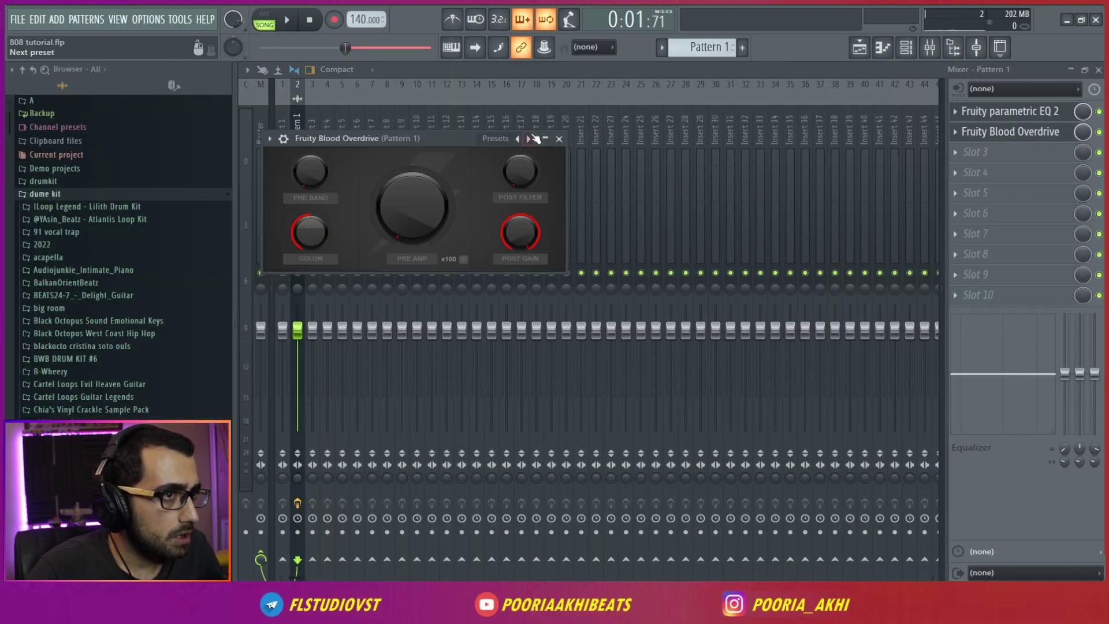
{"action": "mouse_move", "coordinate": [413, 199]}
{"action": "left_mouse_down"}
{"action": "mouse_move", "coordinate": [413, 173]}
{"action": "mouse_move", "coordinate": [413, 195]}
{"action": "left_mouse_up"}
{"action": "key", "text": "space"}
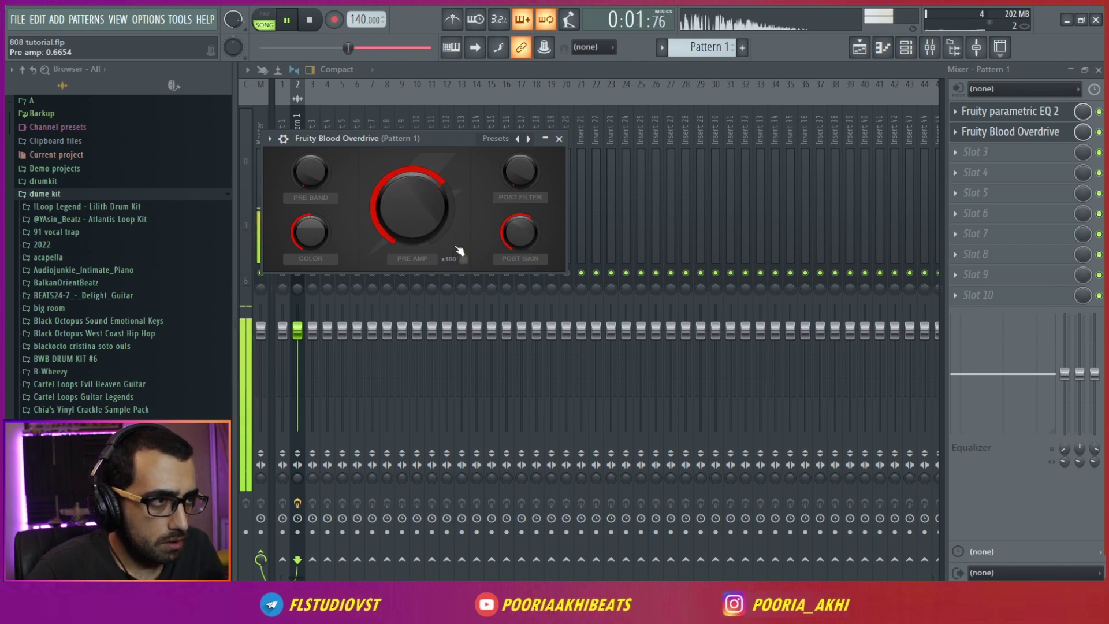
{"action": "left_click_drag", "start_coordinate": [431, 227], "coordinate": [431, 215]}
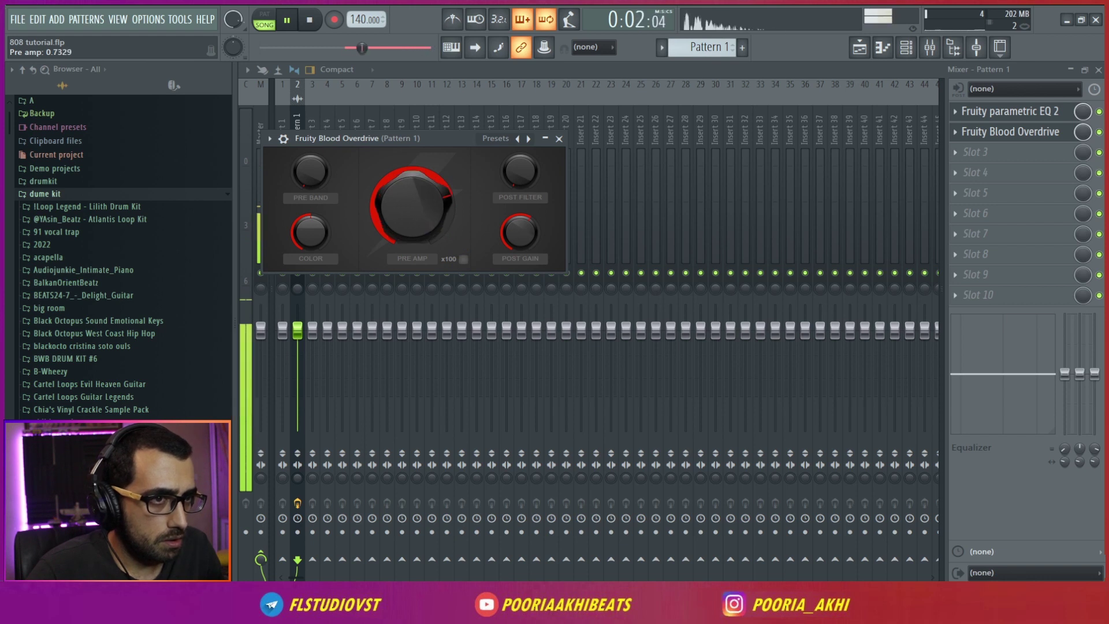
{"action": "left_click", "coordinate": [1010, 132]}
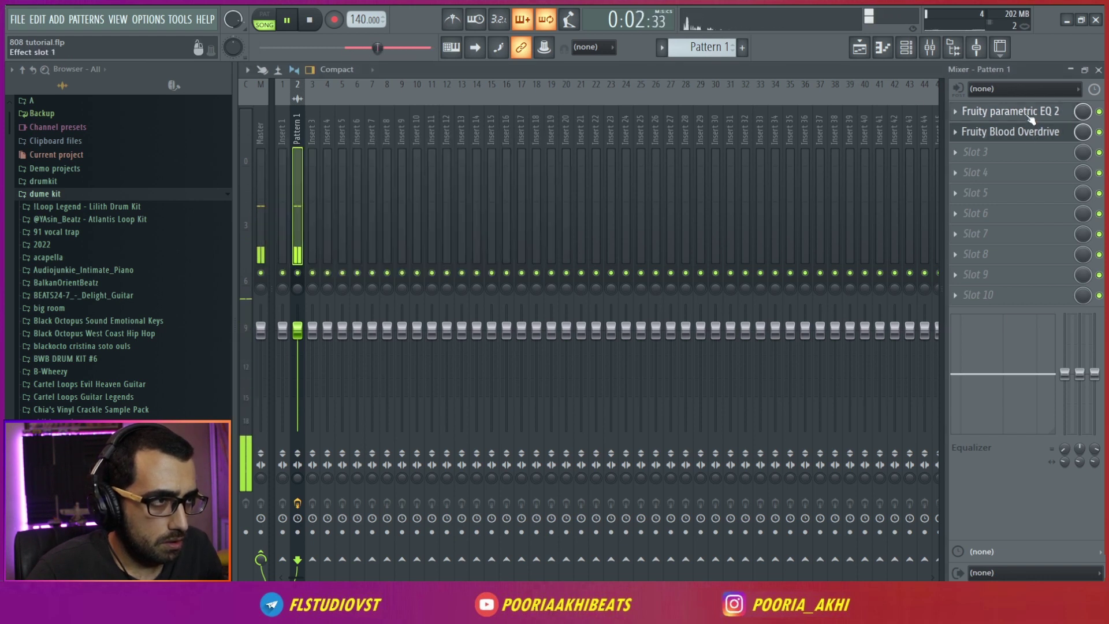
Step: Boost EQ band 4 in the low mids and lower the band 7 cutoff, then stop playback back in the playlist
{"action": "left_click", "coordinate": [1010, 110]}
{"action": "left_click_drag", "start_coordinate": [616, 343], "coordinate": [506, 323]}
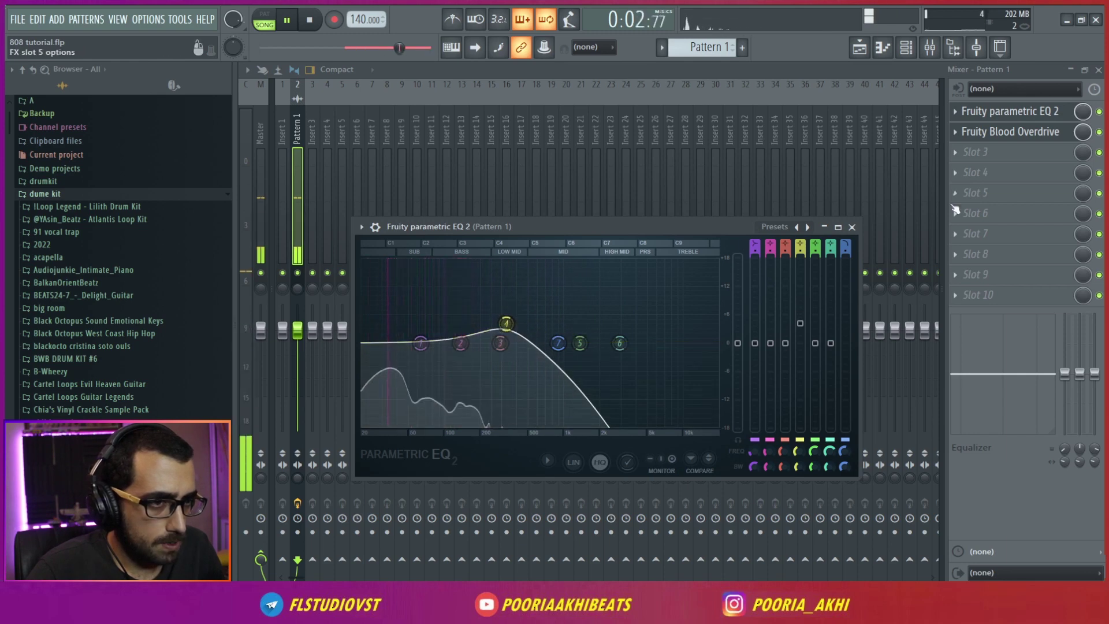
{"action": "left_click", "coordinate": [851, 227]}
{"action": "left_click", "coordinate": [861, 49]}
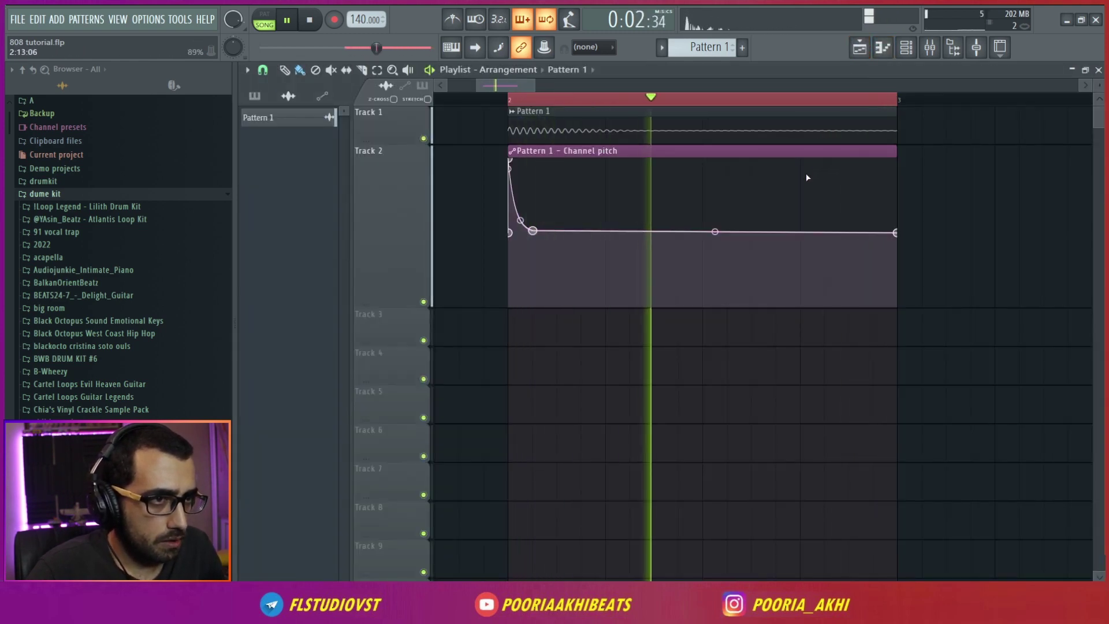
{"action": "key", "text": "space"}
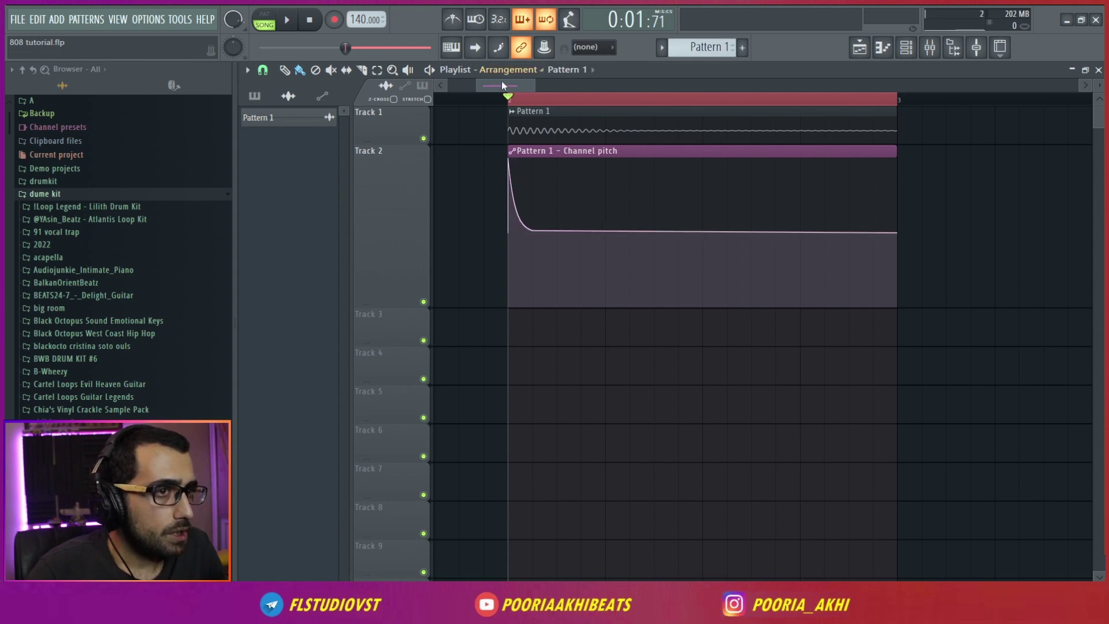
Step: Shift the pitch automation's peak point slightly away from the clip start for a gradual rise, and audition it
{"action": "scroll", "coordinate": [508, 98], "scroll_direction": "up", "scroll_amount": 2}
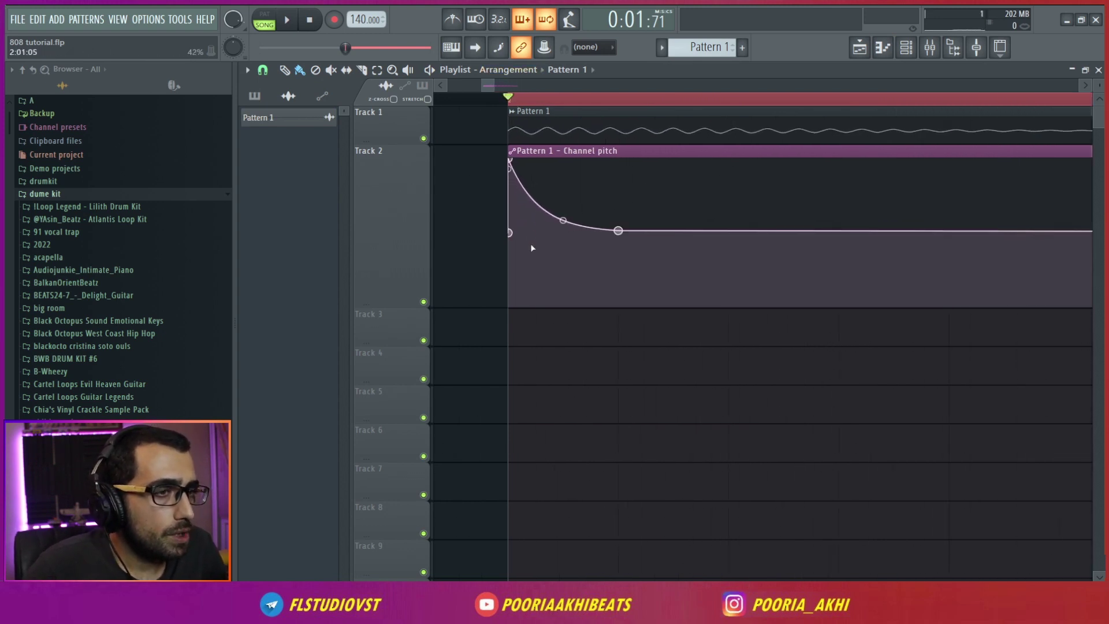
{"action": "left_click_drag", "start_coordinate": [511, 160], "coordinate": [530, 159]}
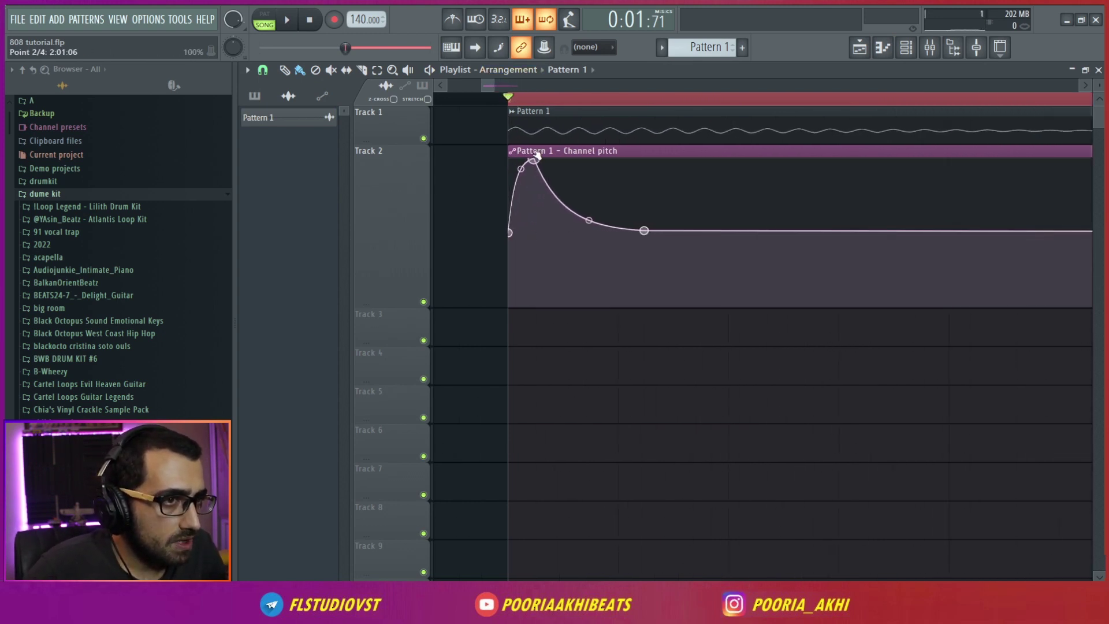
{"action": "key", "text": "space"}
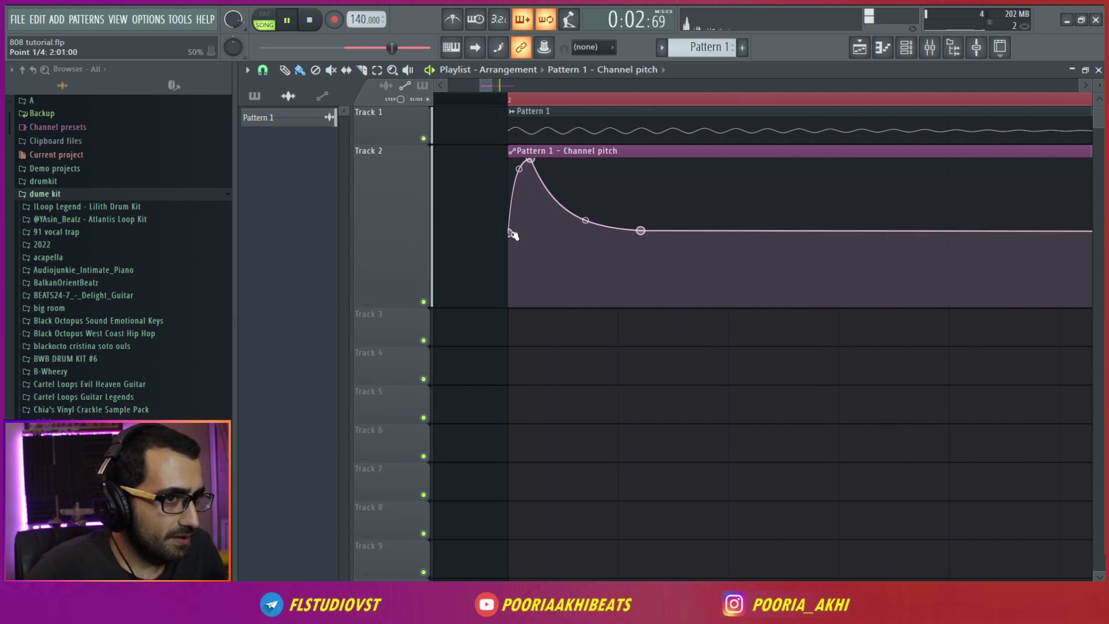
{"action": "mouse_move", "coordinate": [511, 231]}
{"action": "left_mouse_down"}
{"action": "mouse_move", "coordinate": [493, 297]}
{"action": "mouse_move", "coordinate": [506, 301]}
{"action": "mouse_move", "coordinate": [509, 232]}
{"action": "left_mouse_up"}
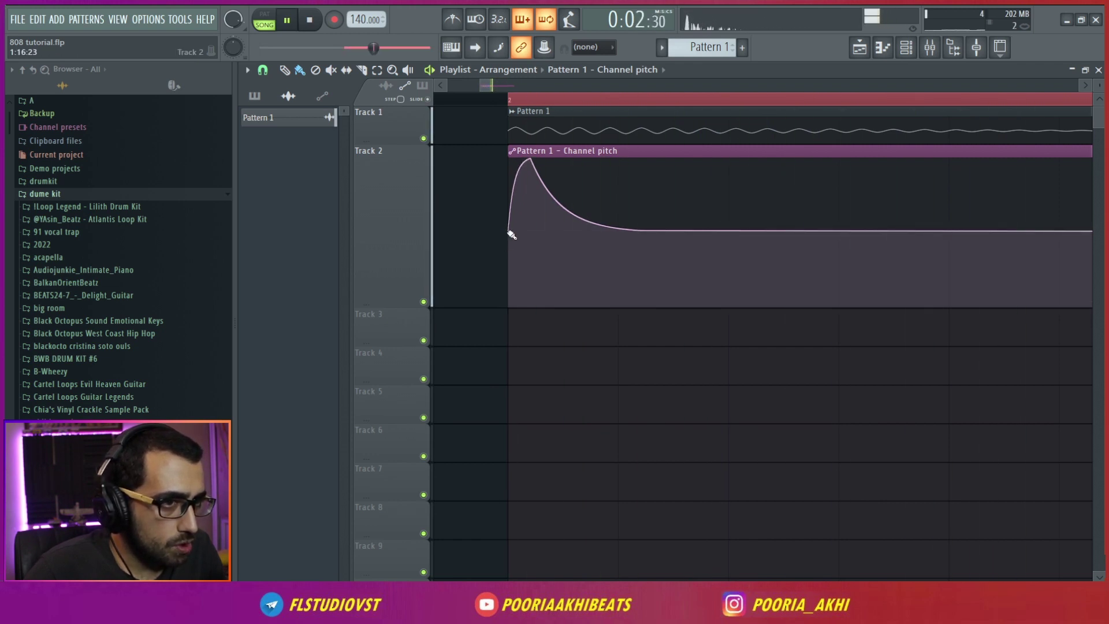
Step: Paste the 50% value onto the automation's settling and start points, and bend the rise before the peak inward
{"action": "right_click", "coordinate": [644, 230]}
{"action": "left_click", "coordinate": [685, 447]}
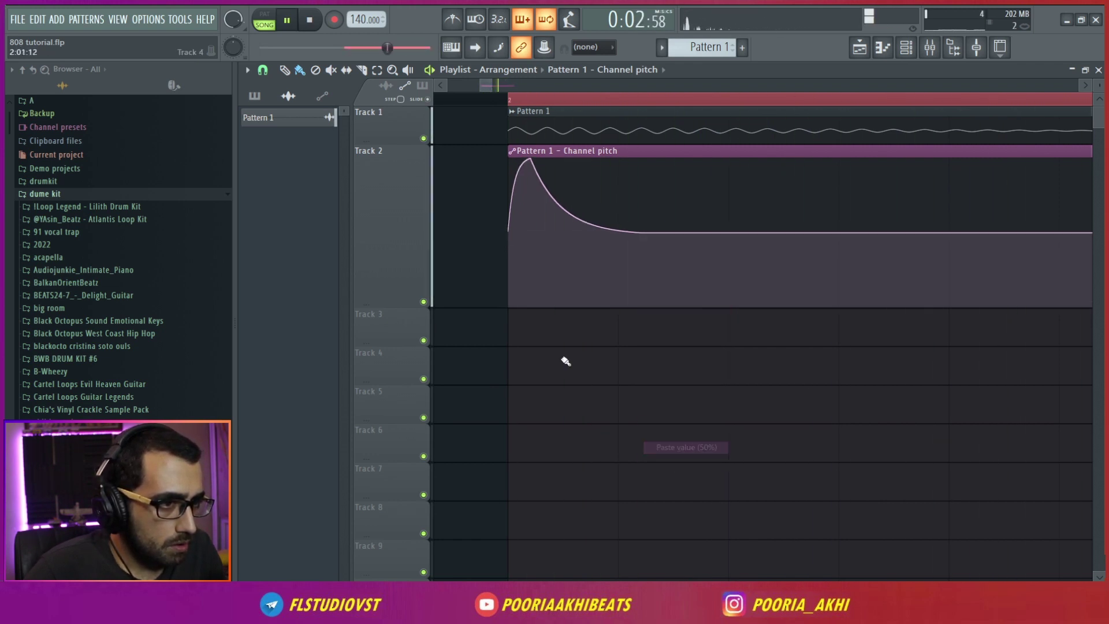
{"action": "right_click", "coordinate": [509, 232]}
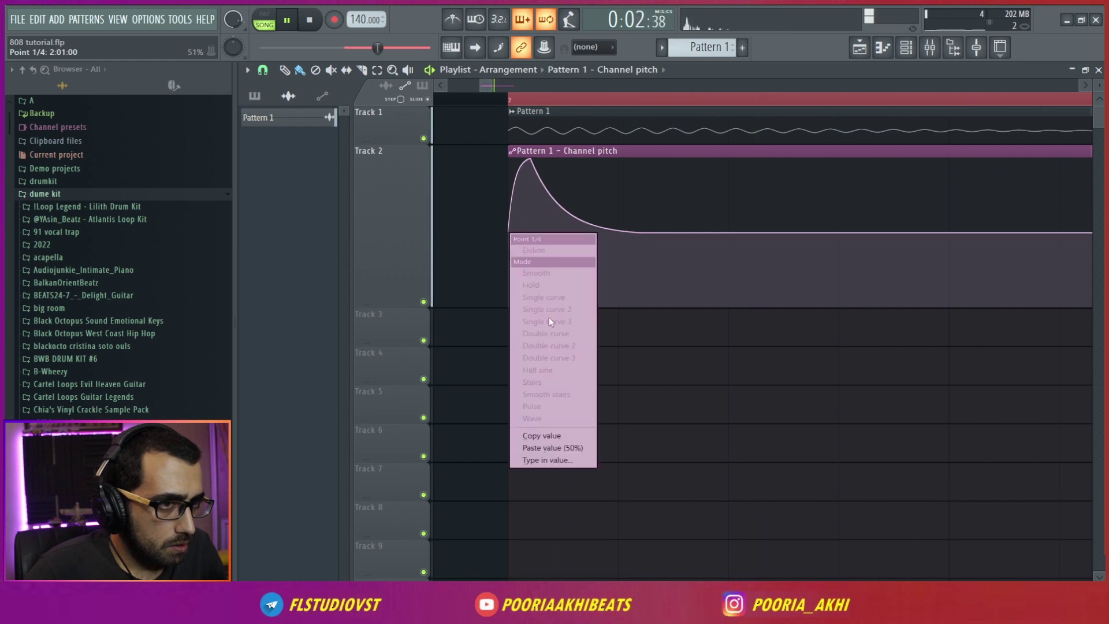
{"action": "left_click", "coordinate": [569, 448]}
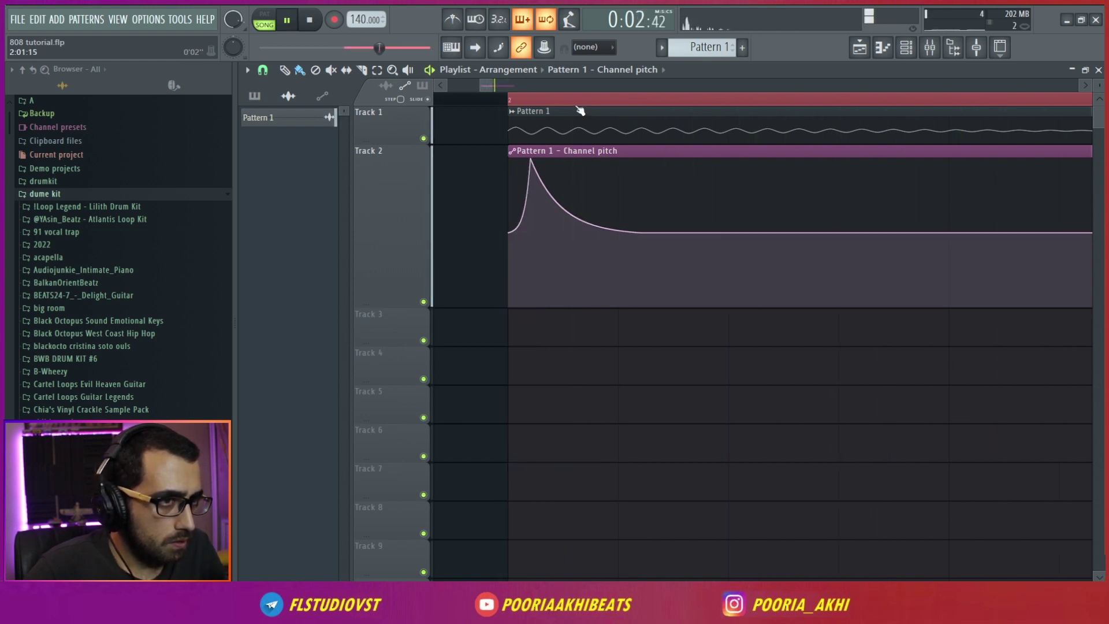
{"action": "key", "text": "space"}
Step: Audition the pitch automation, and create a channel volume automation clip for the Pattern 1 audio clip
{"action": "scroll", "coordinate": [522, 130], "scroll_direction": "down", "scroll_amount": 3}
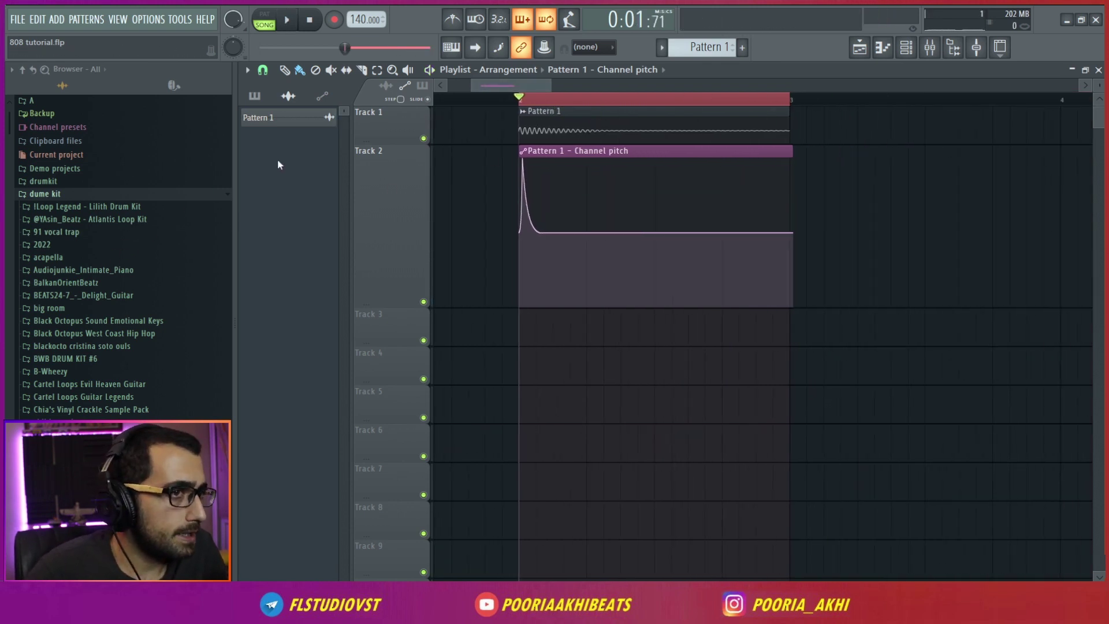
{"action": "key", "text": "space"}
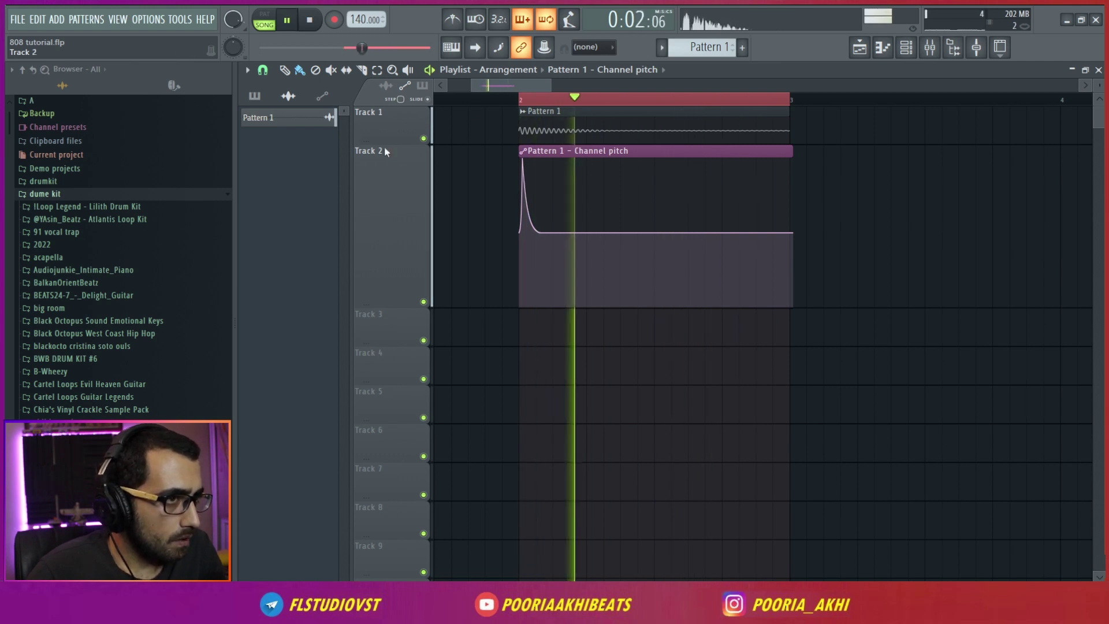
{"action": "double_click", "coordinate": [565, 116]}
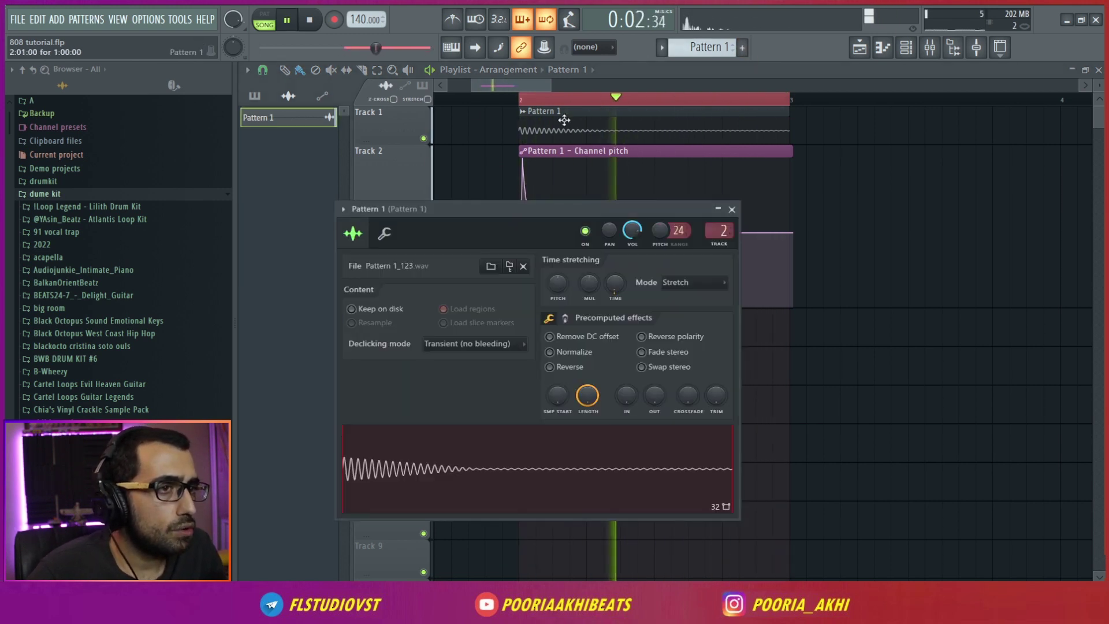
{"action": "key", "text": "space"}
{"action": "left_click", "coordinate": [385, 234]}
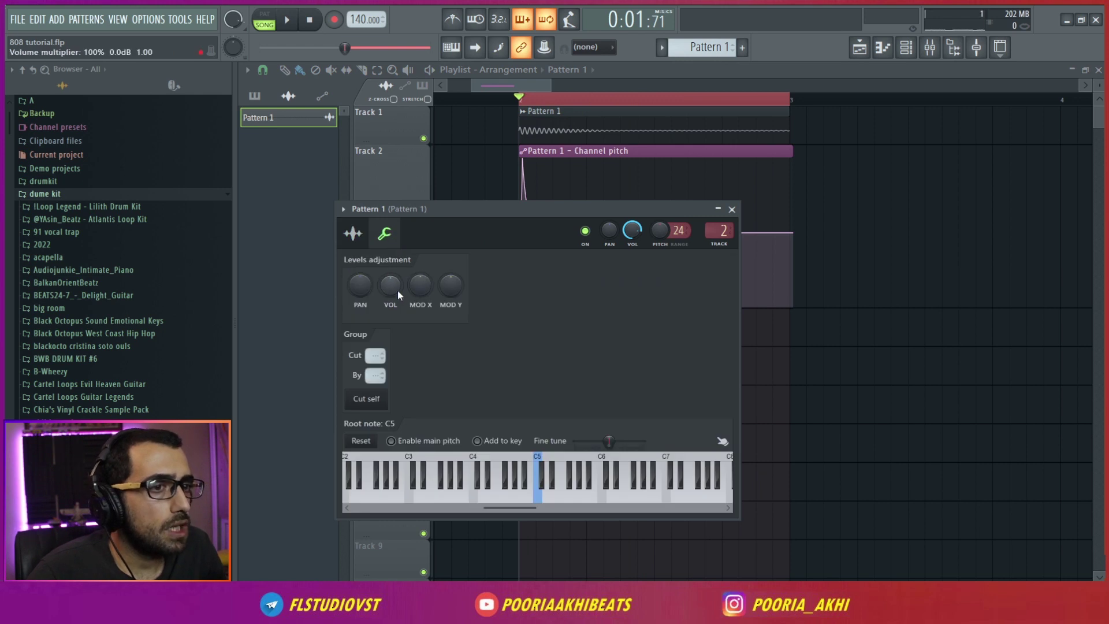
{"action": "right_click", "coordinate": [385, 276]}
{"action": "left_click", "coordinate": [360, 233]}
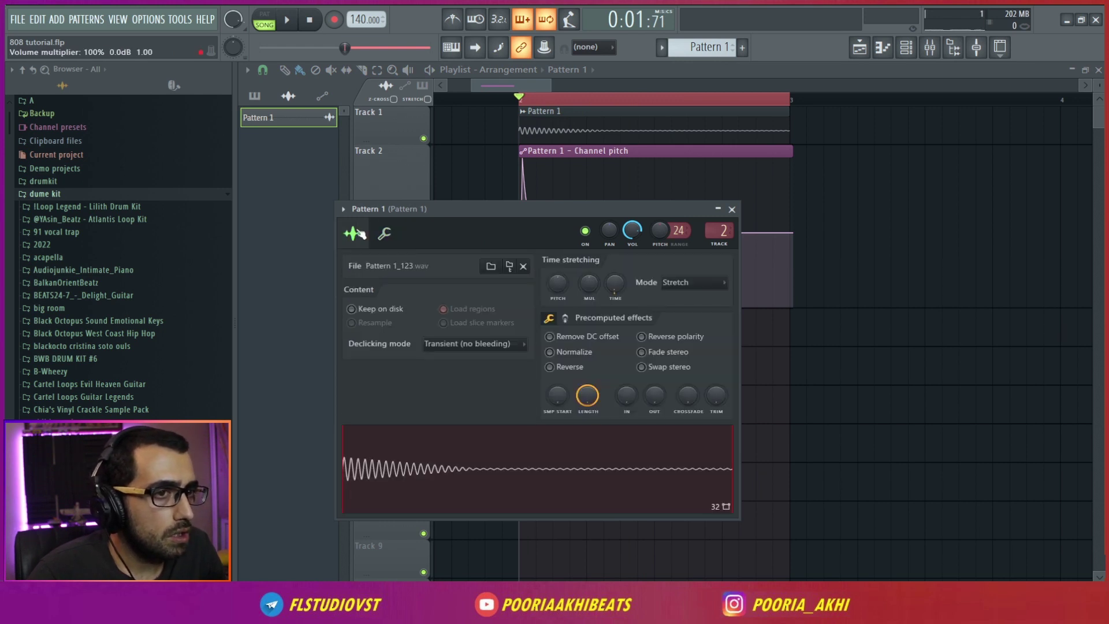
{"action": "right_click", "coordinate": [634, 230]}
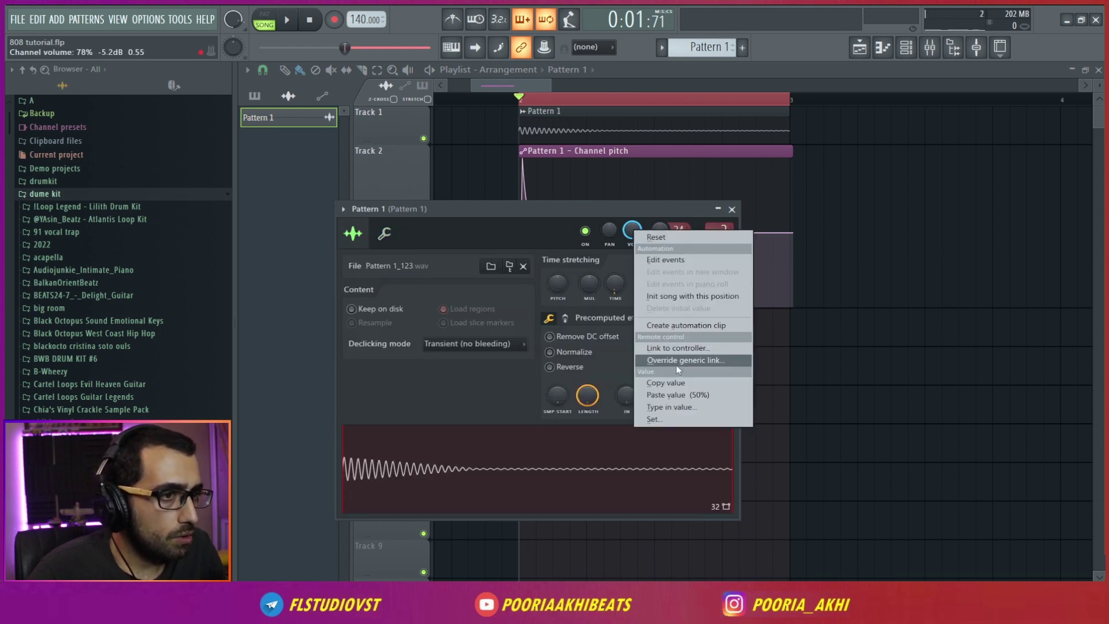
{"action": "left_click", "coordinate": [672, 325]}
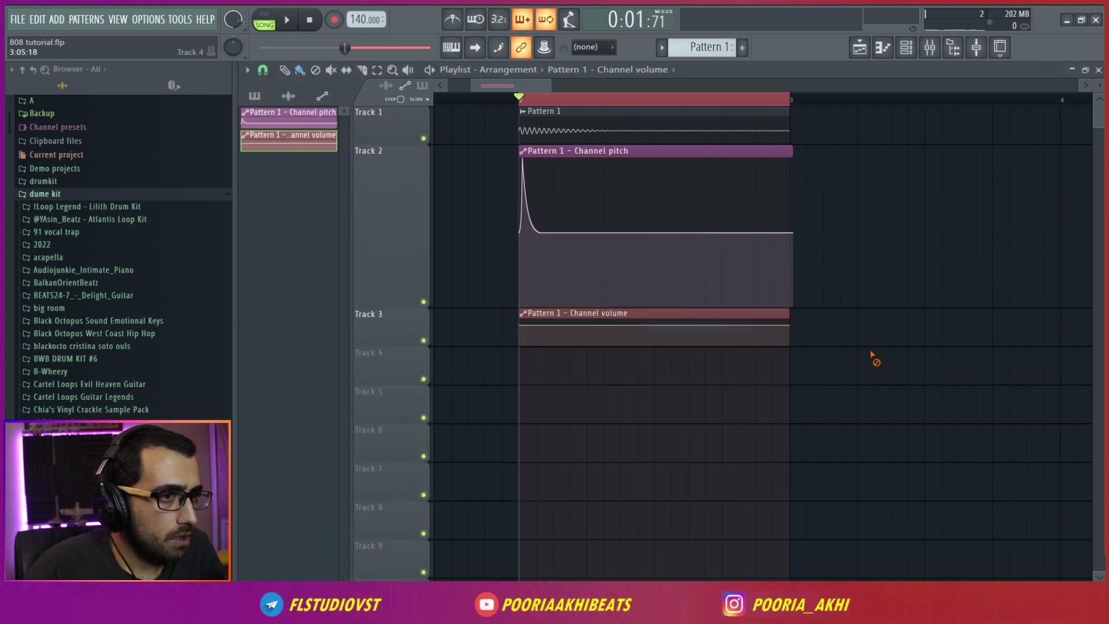
Step: Enlarge Track 3, lower the volume automation's end point to 0% and add a point about midway through the fade
{"action": "left_click_drag", "start_coordinate": [407, 341], "coordinate": [410, 404]}
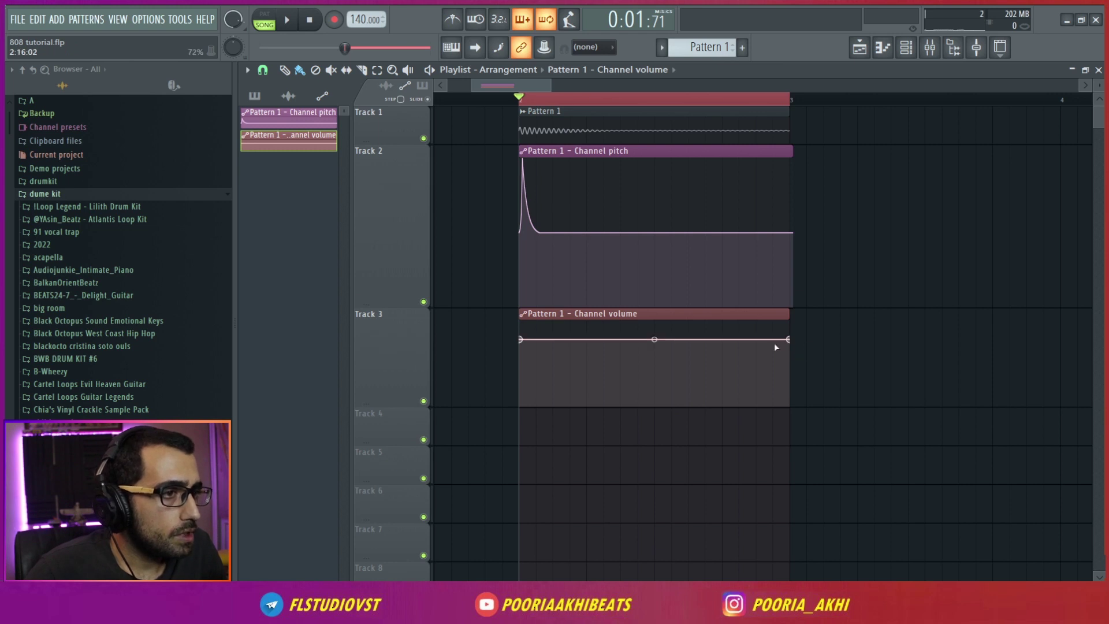
{"action": "left_click_drag", "start_coordinate": [788, 339], "coordinate": [801, 435]}
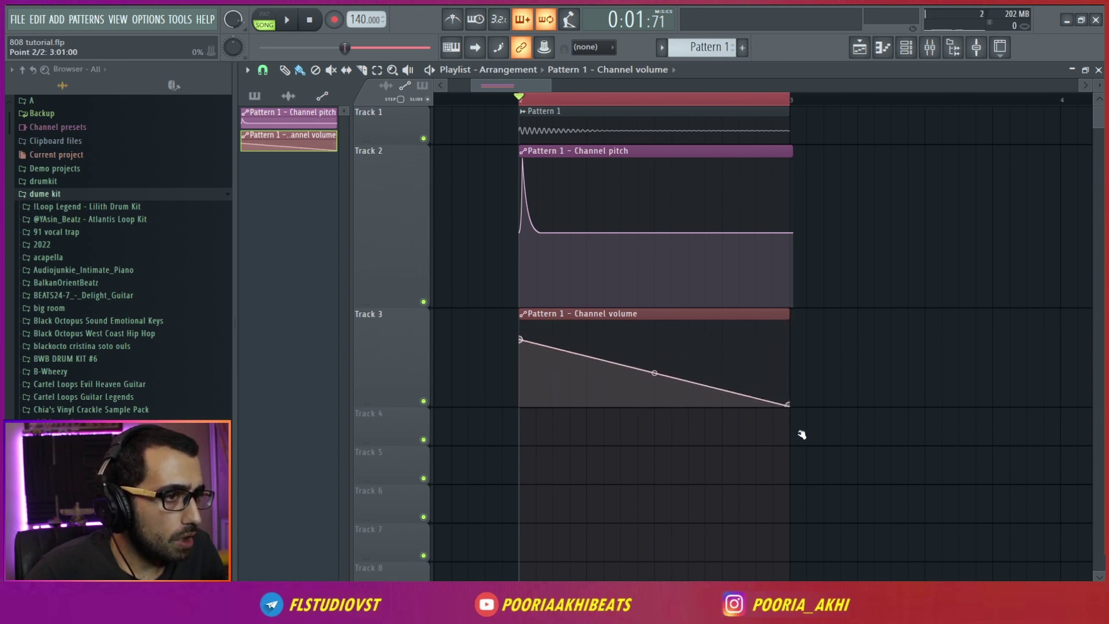
{"action": "right_click", "coordinate": [659, 391]}
Step: Bend both segments of the volume automation into a smooth fade-out curve while auditioning the result
{"action": "key", "text": "space"}
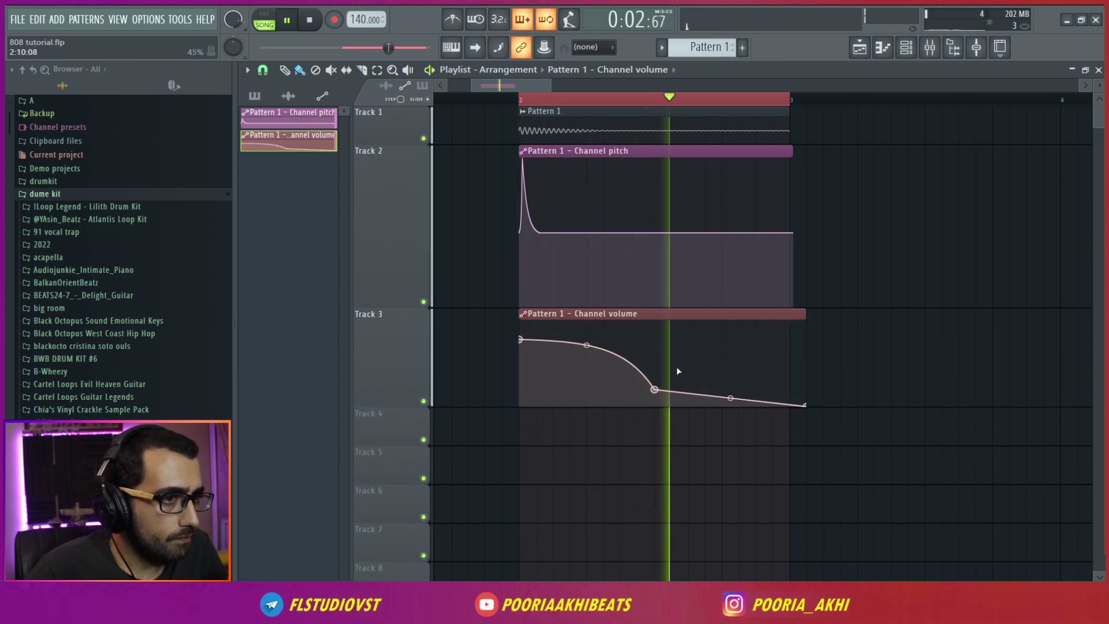
{"action": "left_click_drag", "start_coordinate": [732, 398], "coordinate": [732, 428]}
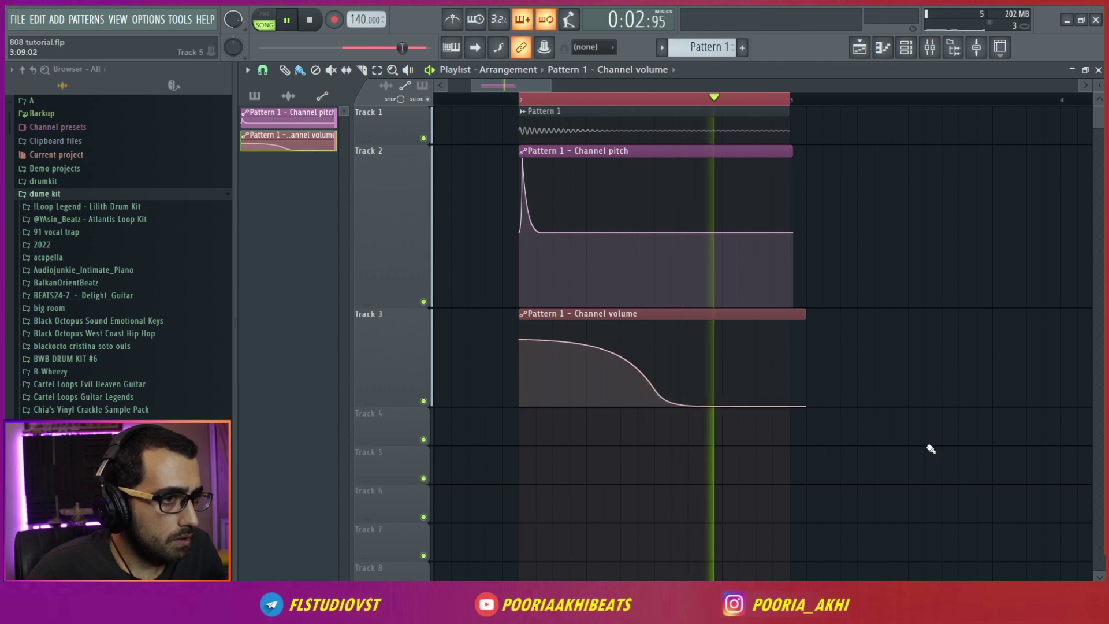
{"action": "key", "text": "space"}
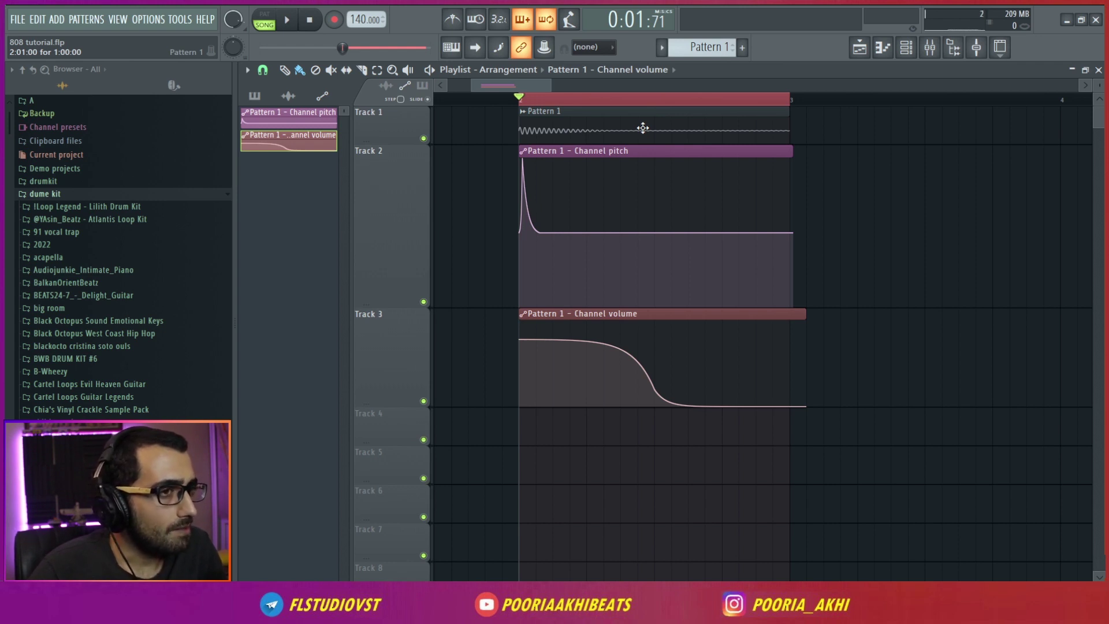
{"action": "mouse_move", "coordinate": [584, 343]}
{"action": "left_mouse_down"}
{"action": "mouse_move", "coordinate": [586, 386]}
{"action": "mouse_move", "coordinate": [586, 348]}
{"action": "left_mouse_up"}
{"action": "key", "text": "space"}
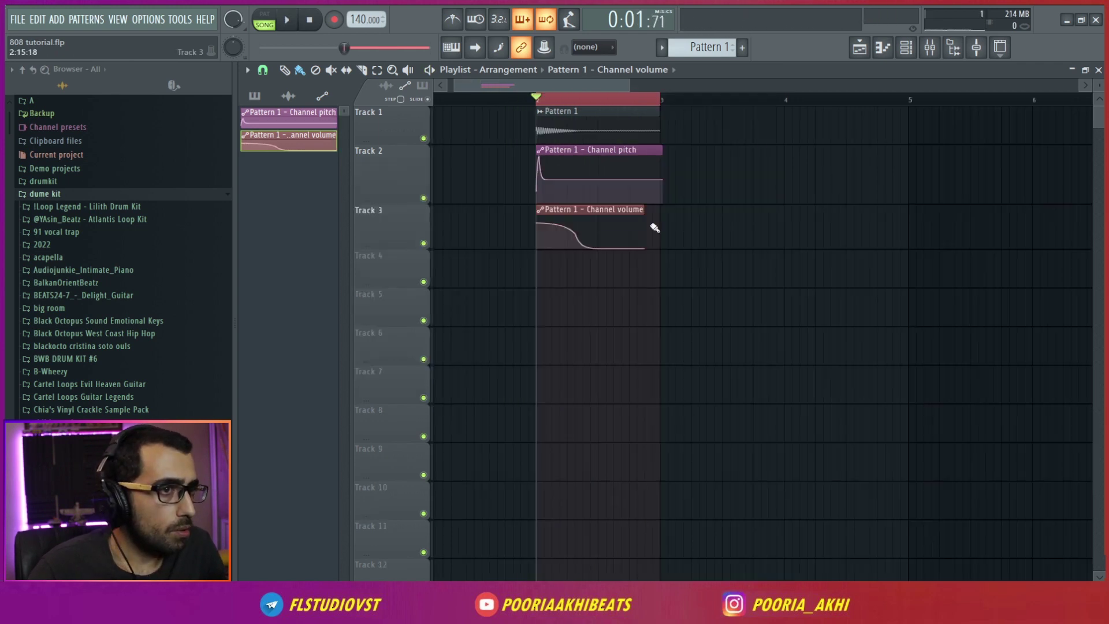
Step: Review the pitch automation curve, the Pattern 1 clip's sample settings, and its parametric EQ and Blood Overdrive effects
{"action": "left_click_drag", "start_coordinate": [720, 174], "coordinate": [540, 145]}
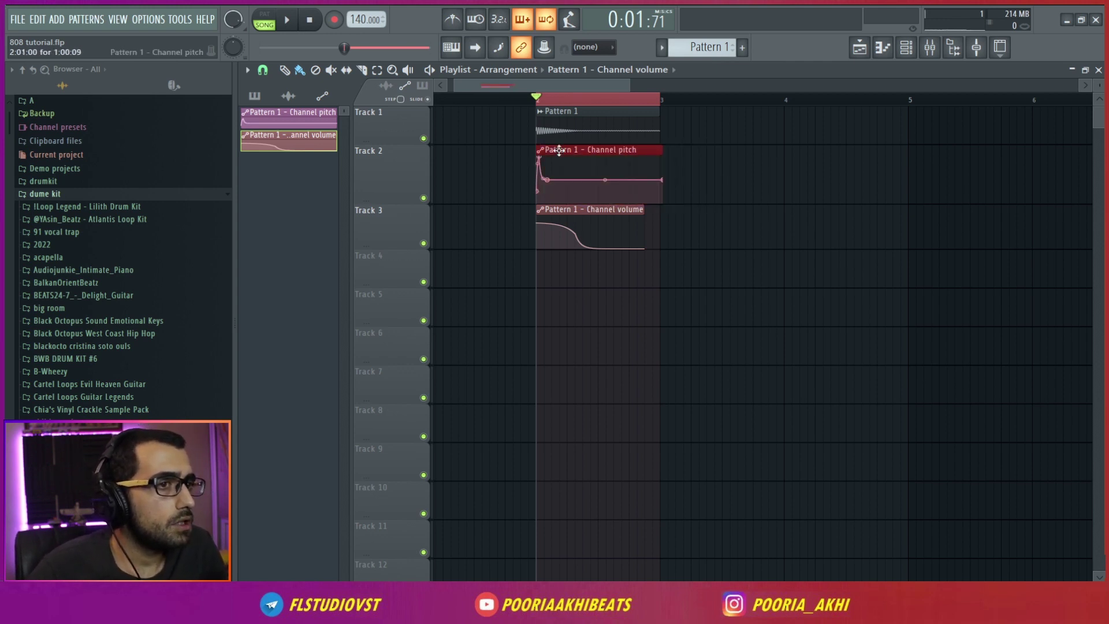
{"action": "scroll", "coordinate": [546, 102], "scroll_direction": "up", "scroll_amount": 4}
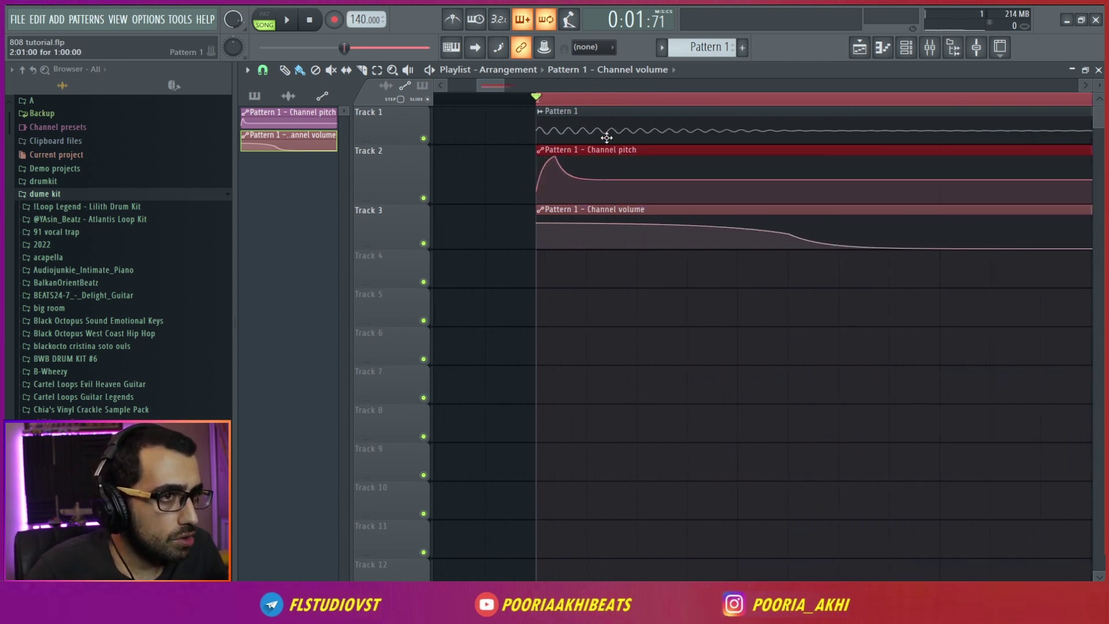
{"action": "double_click", "coordinate": [601, 130]}
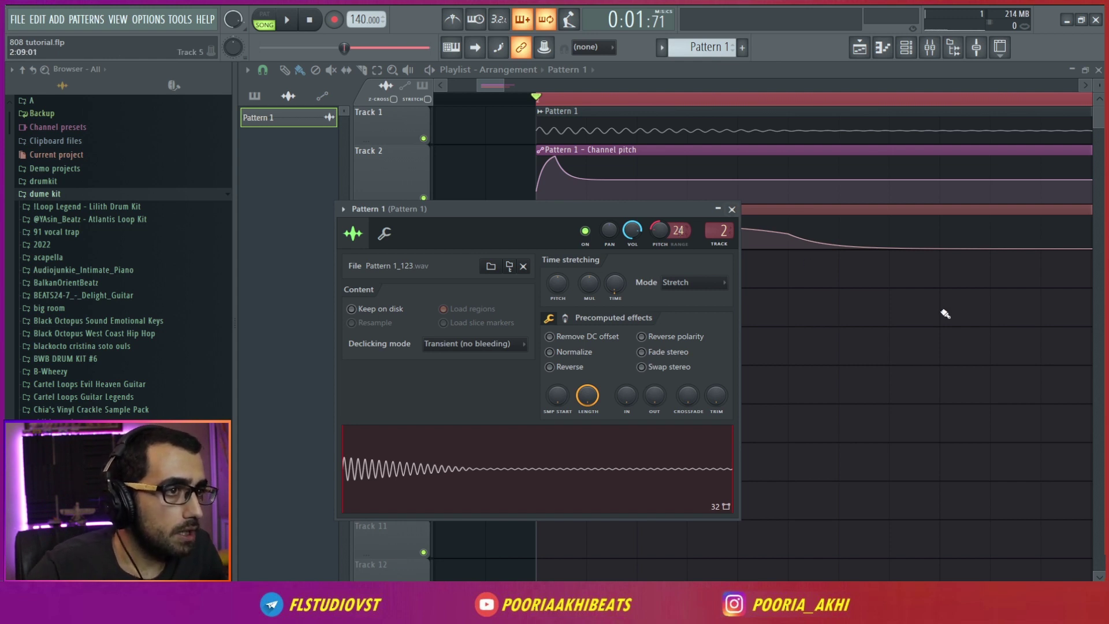
{"action": "key", "text": "Escape"}
{"action": "left_click_drag", "start_coordinate": [586, 203], "coordinate": [524, 163]}
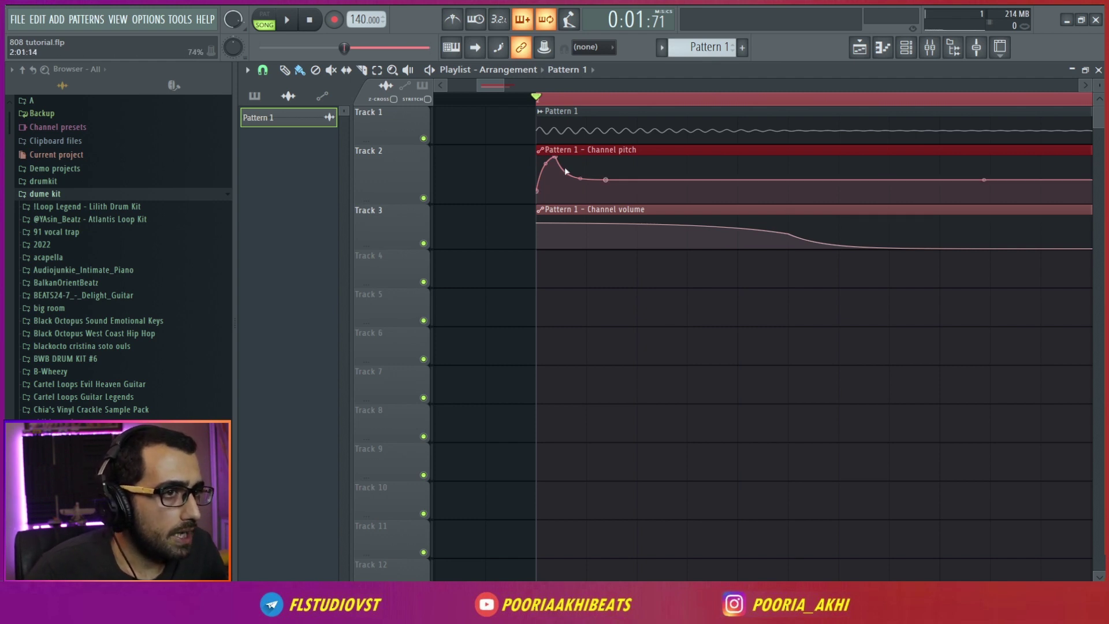
{"action": "key", "text": "F9"}
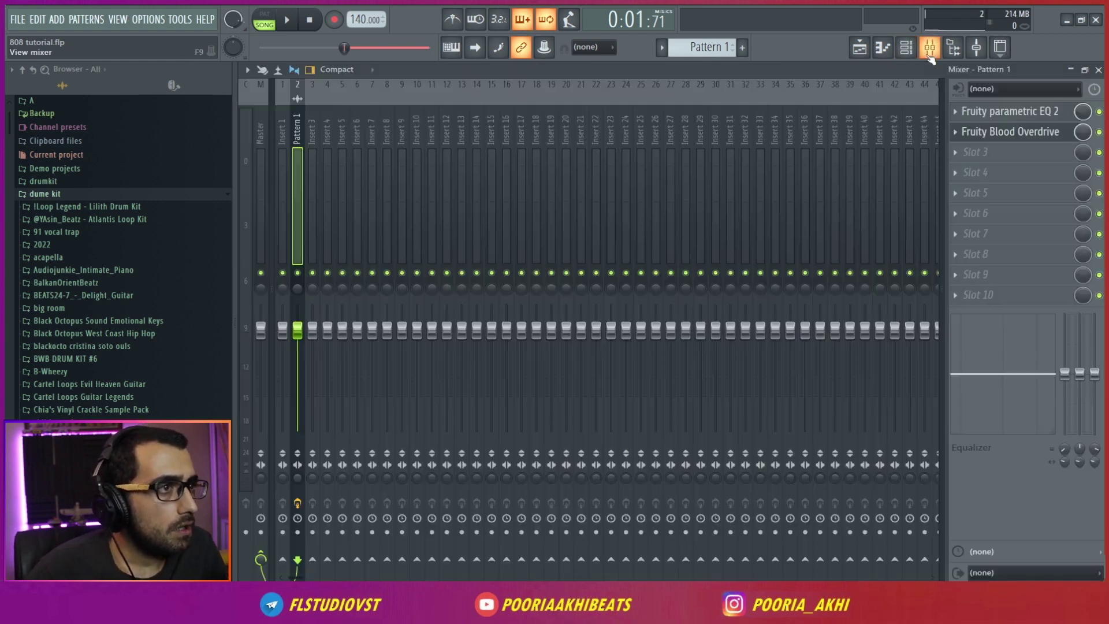
{"action": "left_click", "coordinate": [1020, 111]}
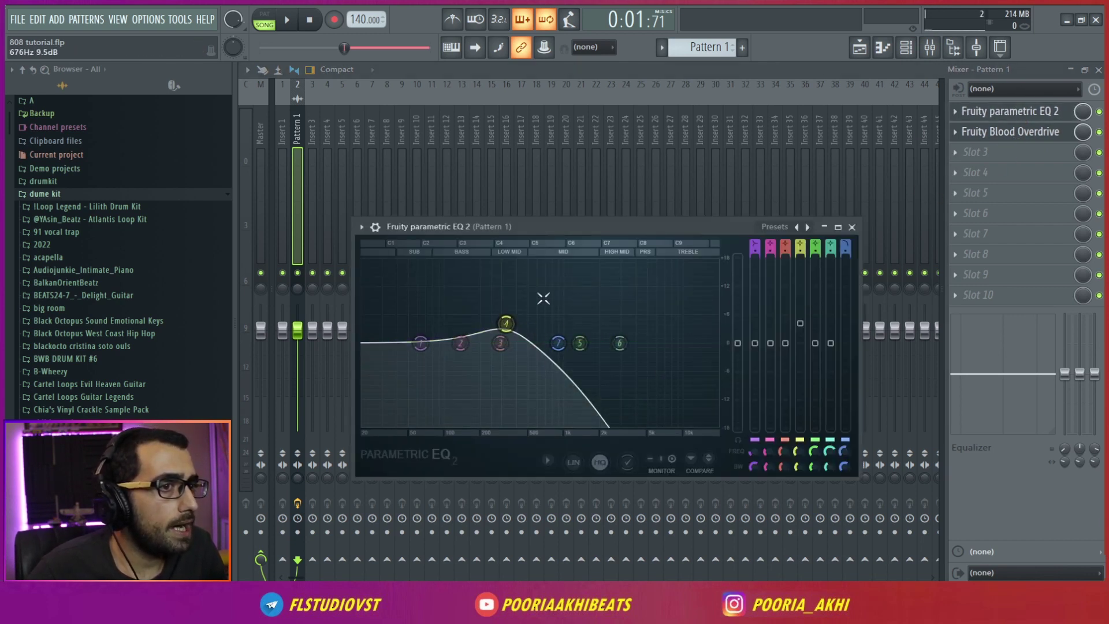
{"action": "left_click", "coordinate": [852, 226]}
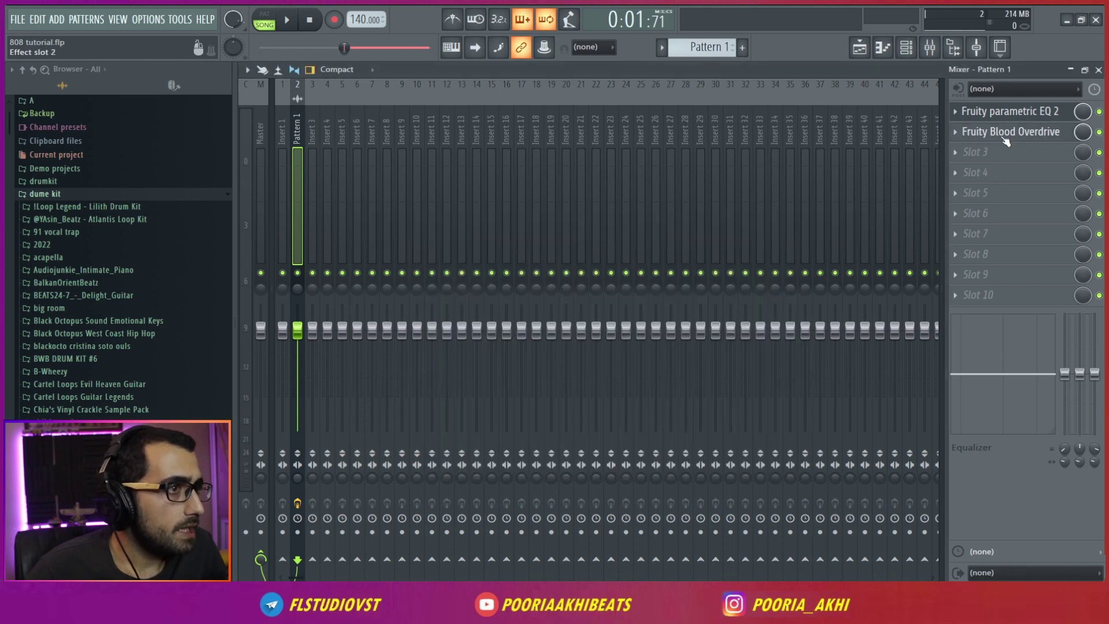
{"action": "left_click", "coordinate": [1006, 134]}
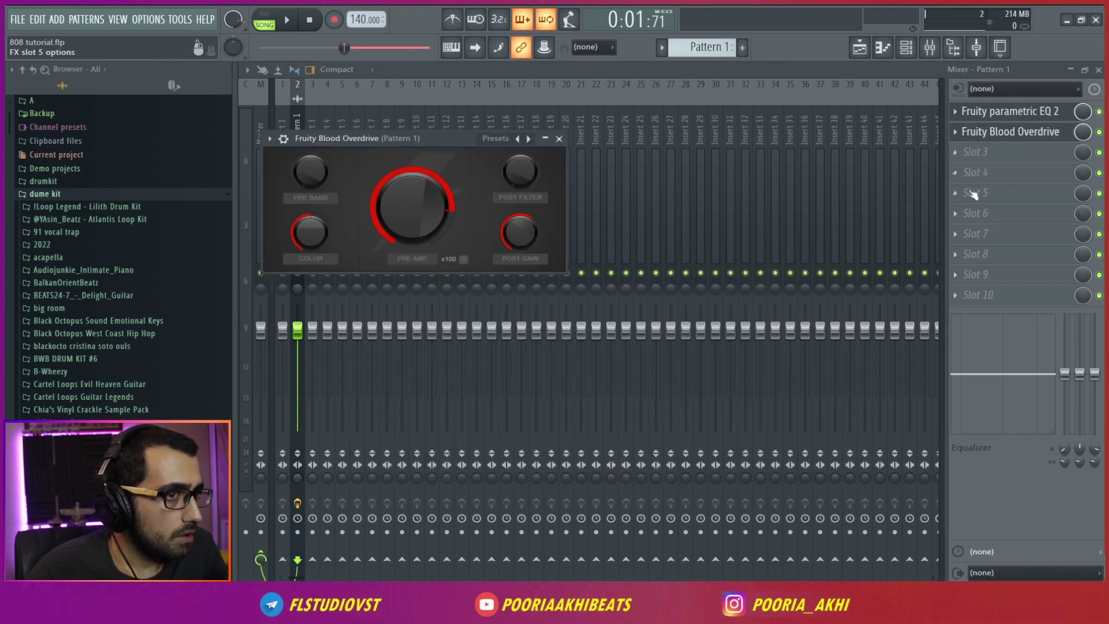
Step: Load Fruity Parametric EQ 2 in effect slot 3, boost its band 7 high shelf and cut band 2 near 500 Hz while playing
{"action": "left_click", "coordinate": [998, 161]}
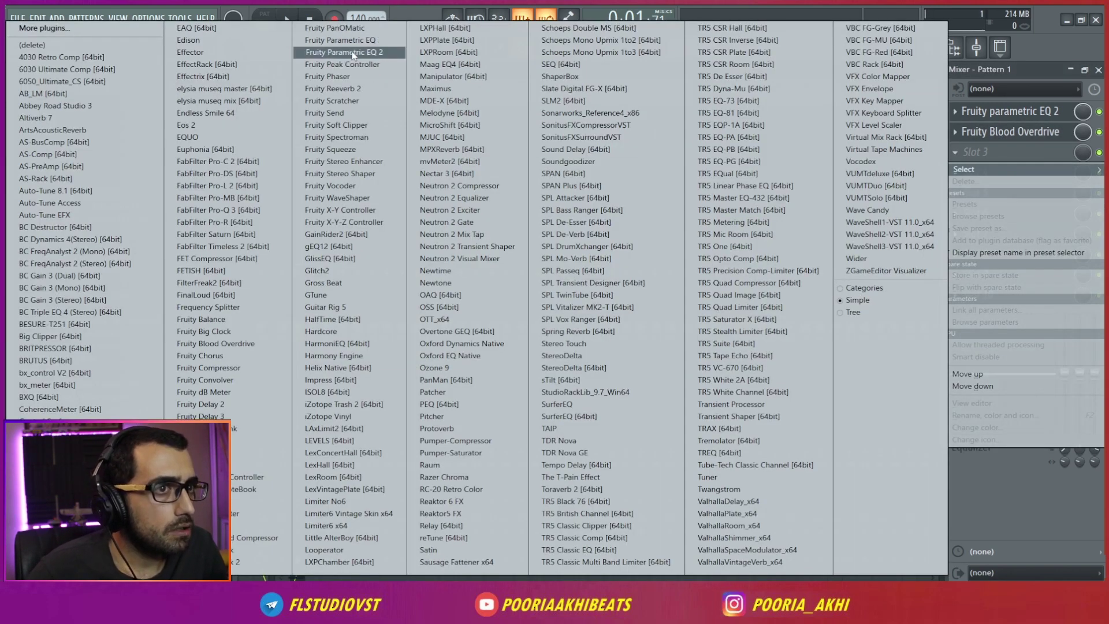
{"action": "left_click", "coordinate": [500, 135]}
{"action": "key", "text": "space"}
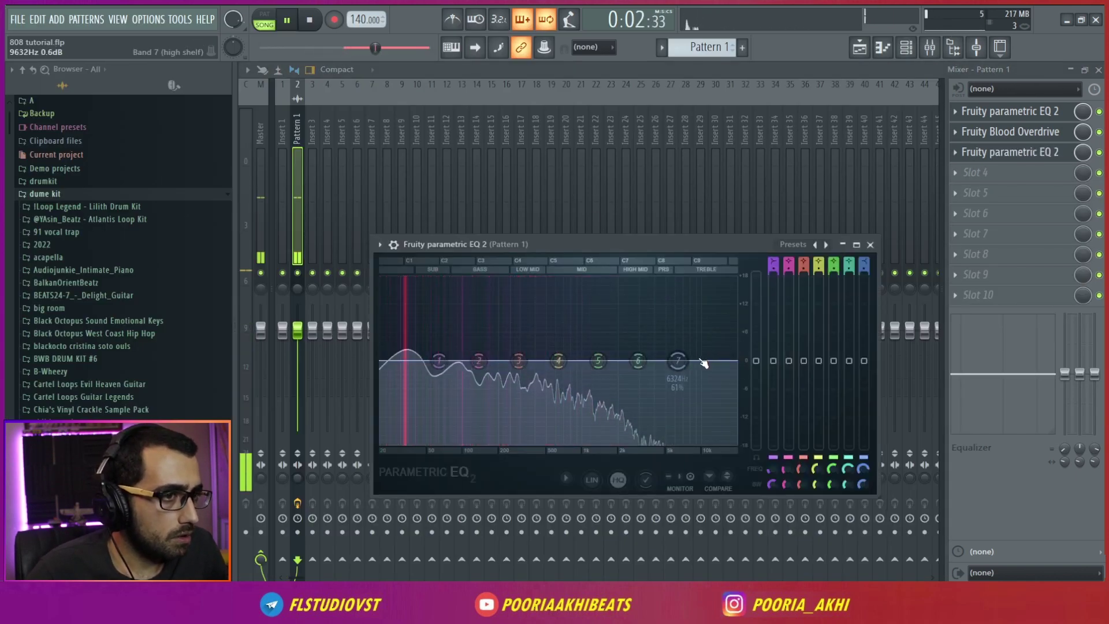
{"action": "left_click_drag", "start_coordinate": [678, 361], "coordinate": [619, 324]}
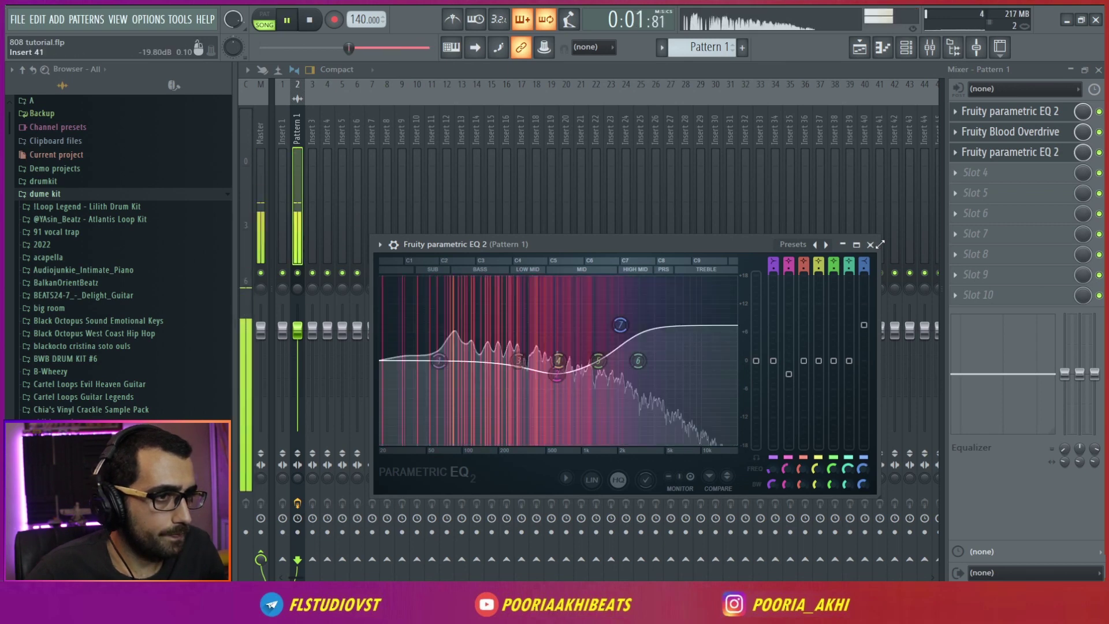
{"action": "left_click_drag", "start_coordinate": [479, 361], "coordinate": [557, 374]}
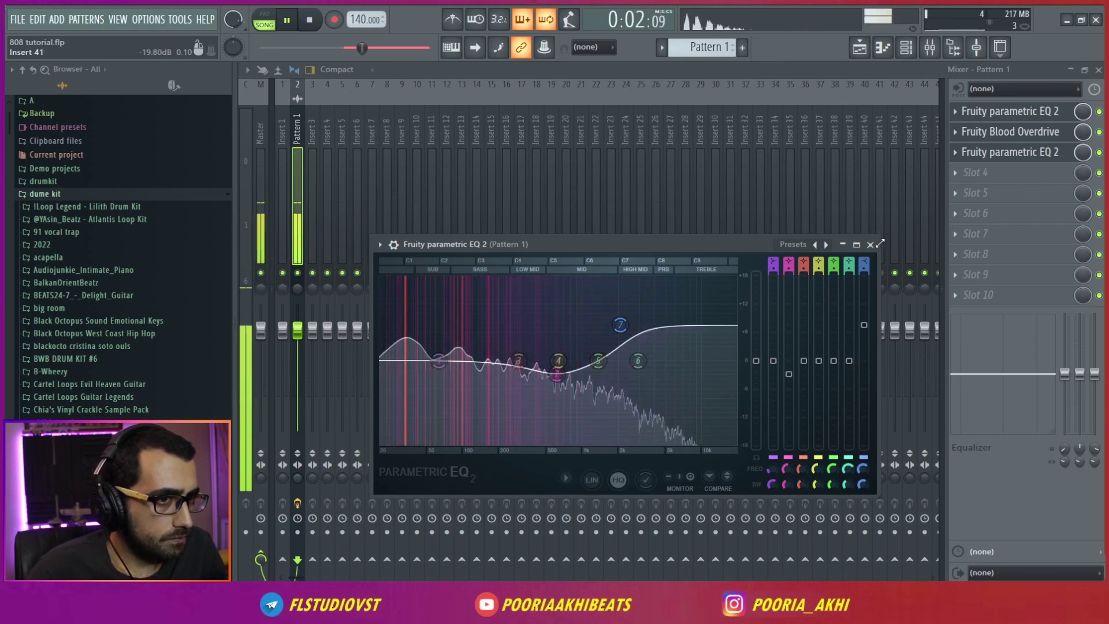
{"action": "key", "text": "space"}
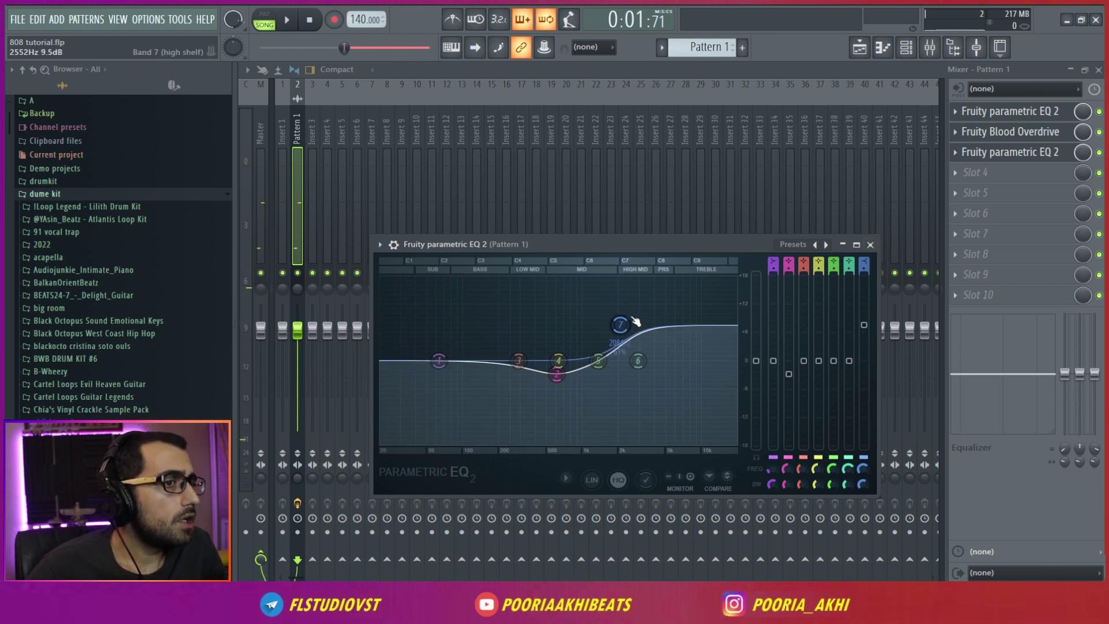
{"action": "left_click", "coordinate": [871, 245]}
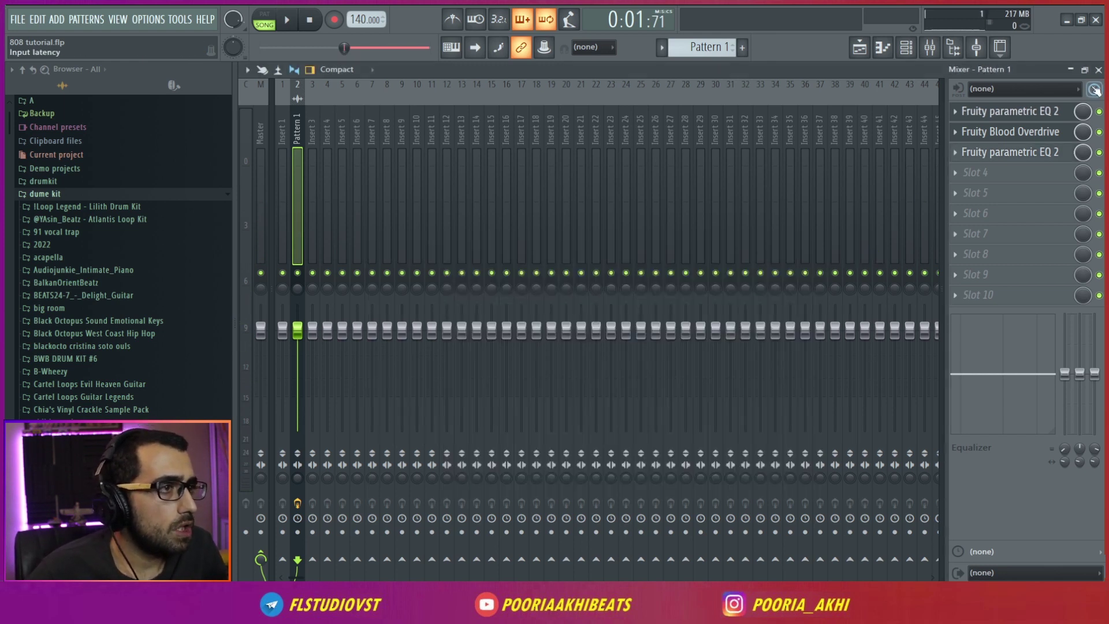
Step: Consolidate Track 1 over the time selection into a single rendered audio clip
{"action": "left_click", "coordinate": [1098, 70]}
{"action": "key", "text": "F12"}
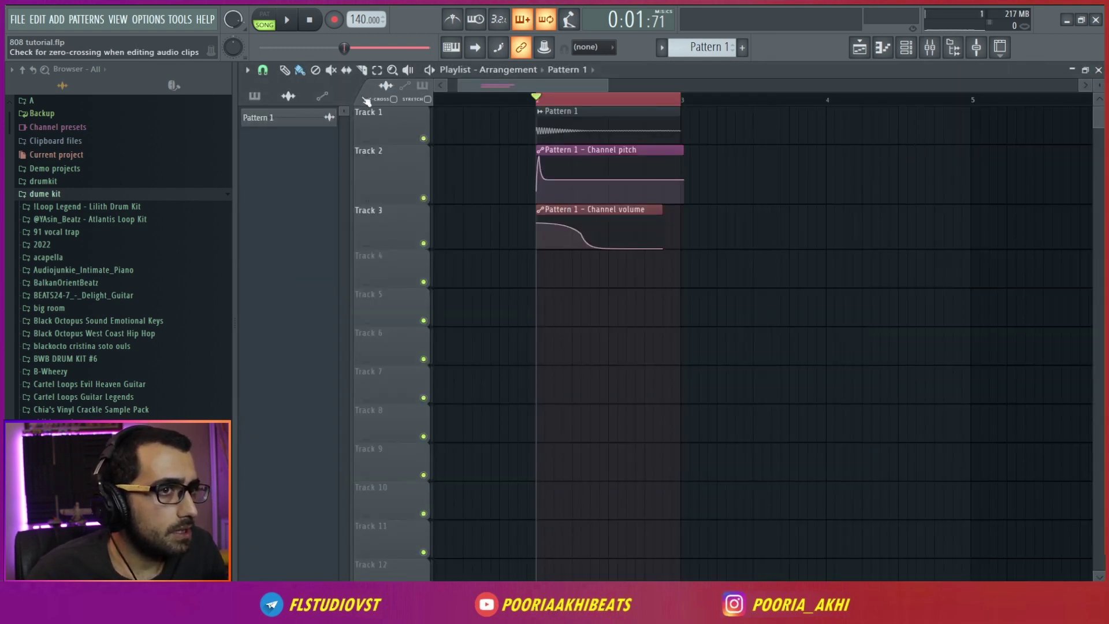
{"action": "right_click", "coordinate": [379, 114]}
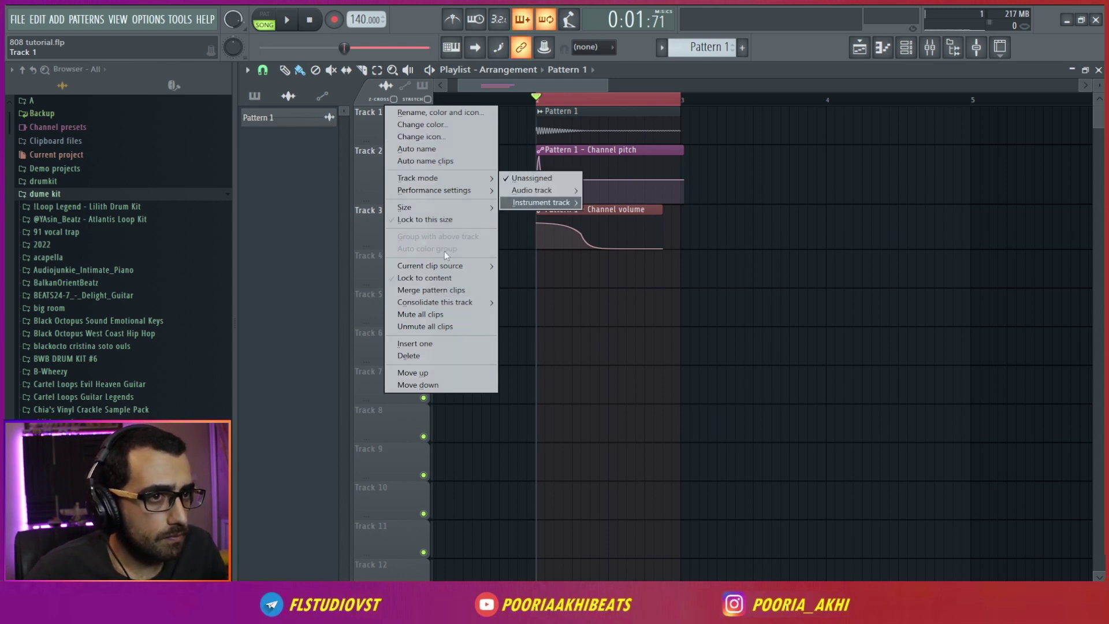
{"action": "mouse_move", "coordinate": [454, 306]}
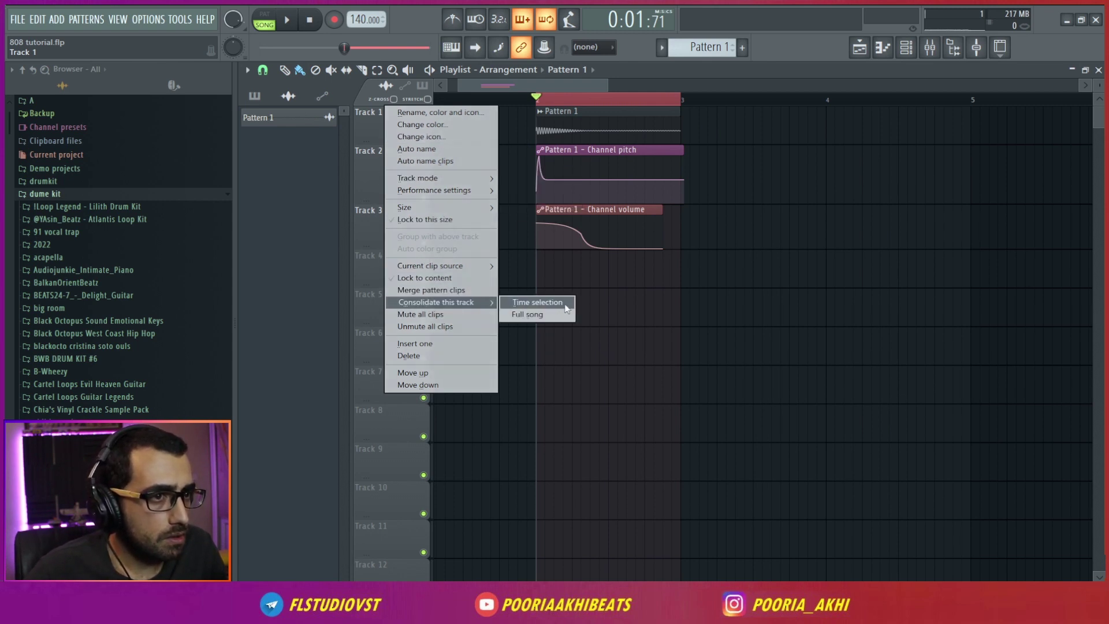
{"action": "left_click", "coordinate": [534, 303]}
{"action": "left_click", "coordinate": [662, 488]}
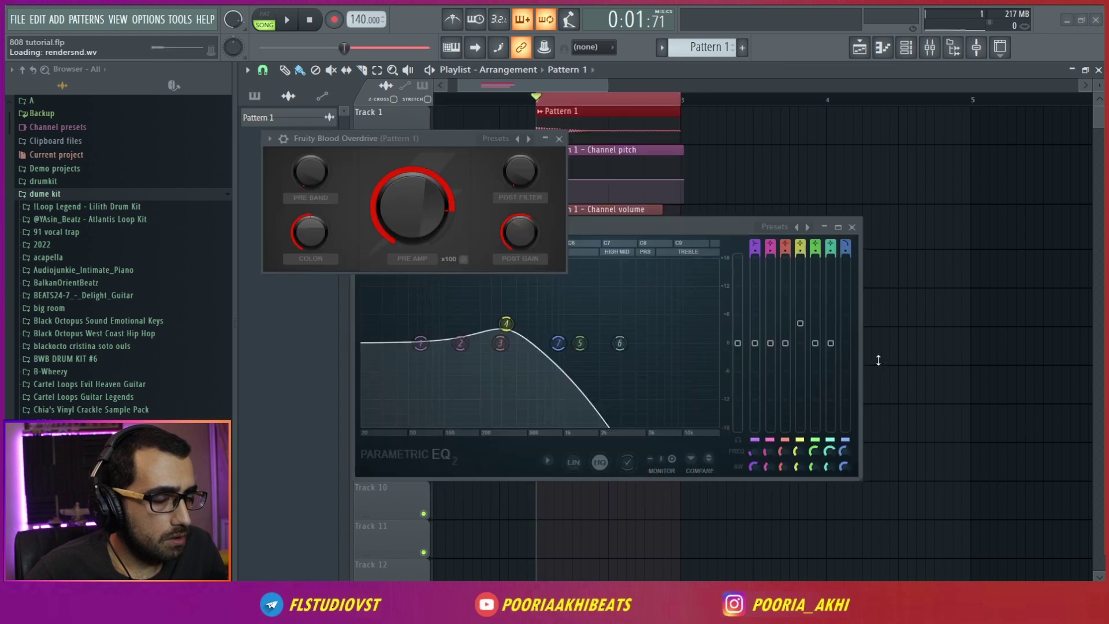
Step: Normalize the consolidated Track 1 clip, and raise the fade-out of its sample in a new channel rack sampler channel
{"action": "double_click", "coordinate": [582, 118]}
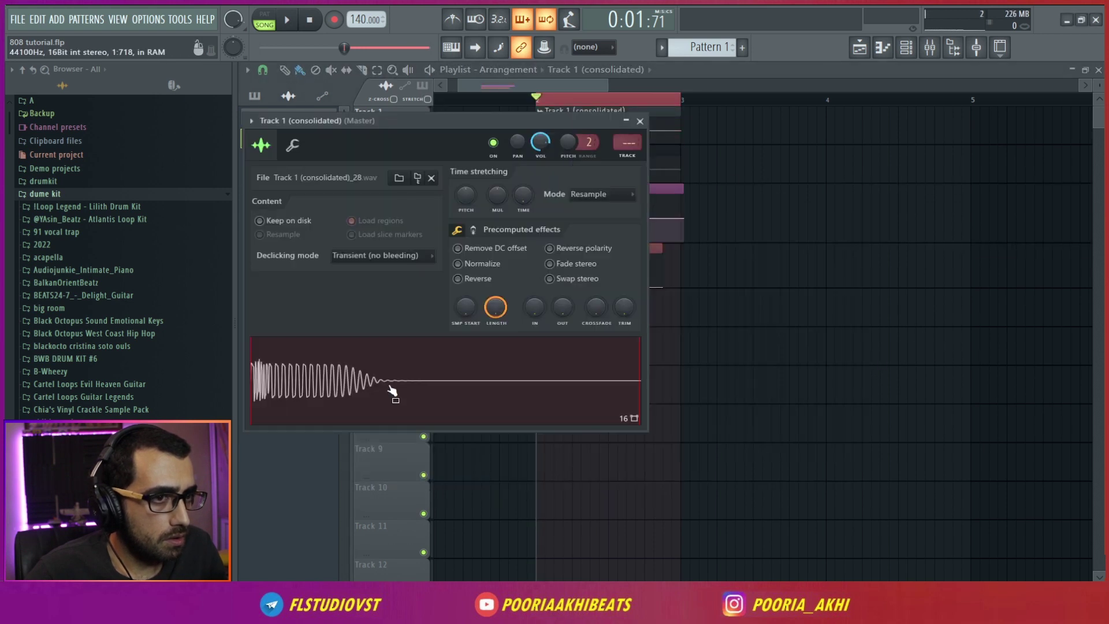
{"action": "left_click", "coordinate": [475, 265]}
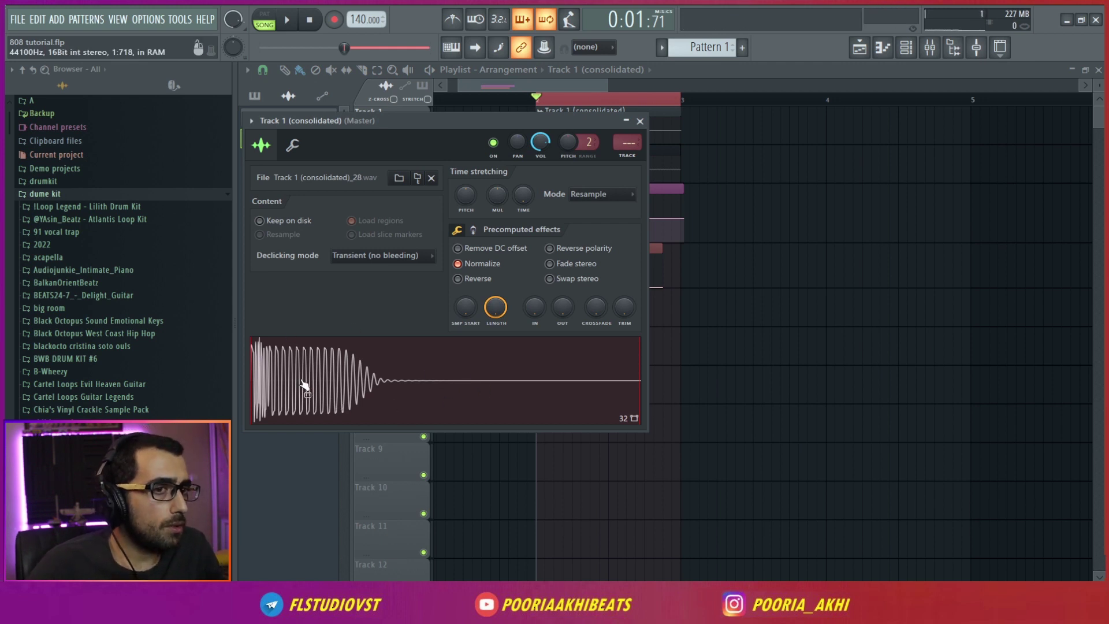
{"action": "left_click_drag", "start_coordinate": [343, 379], "coordinate": [673, 440]}
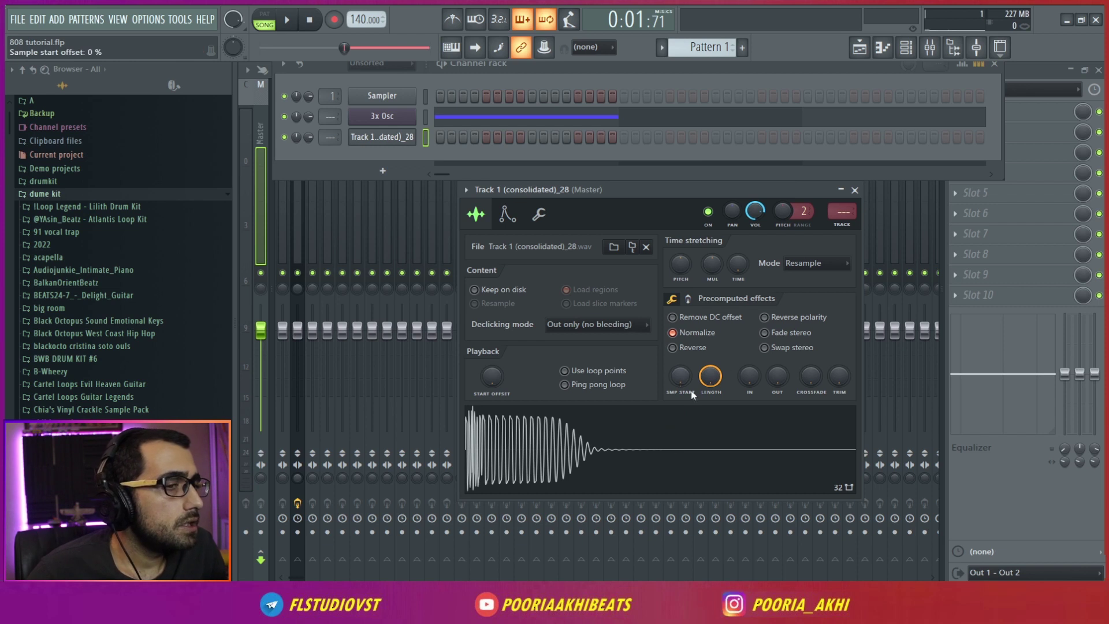
{"action": "left_click_drag", "start_coordinate": [780, 381], "coordinate": [781, 353]}
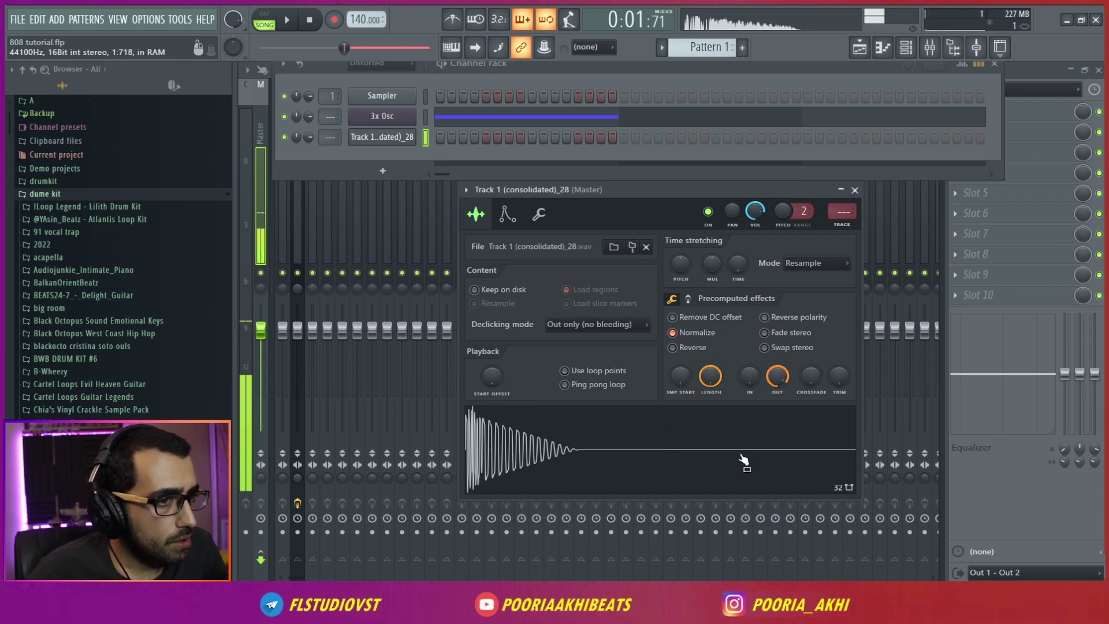
Step: Undo the fade-out on the consolidated sample, and open it in Edison to detect its pitch regions
{"action": "key", "text": "ctrl+z"}
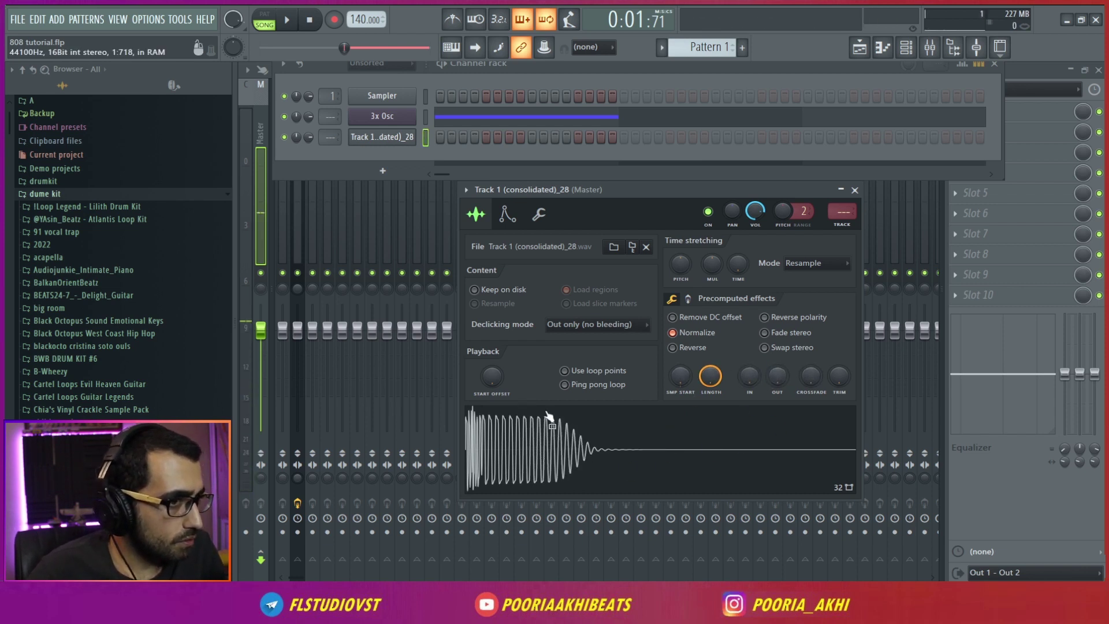
{"action": "right_click", "coordinate": [592, 440]}
{"action": "left_click", "coordinate": [652, 431]}
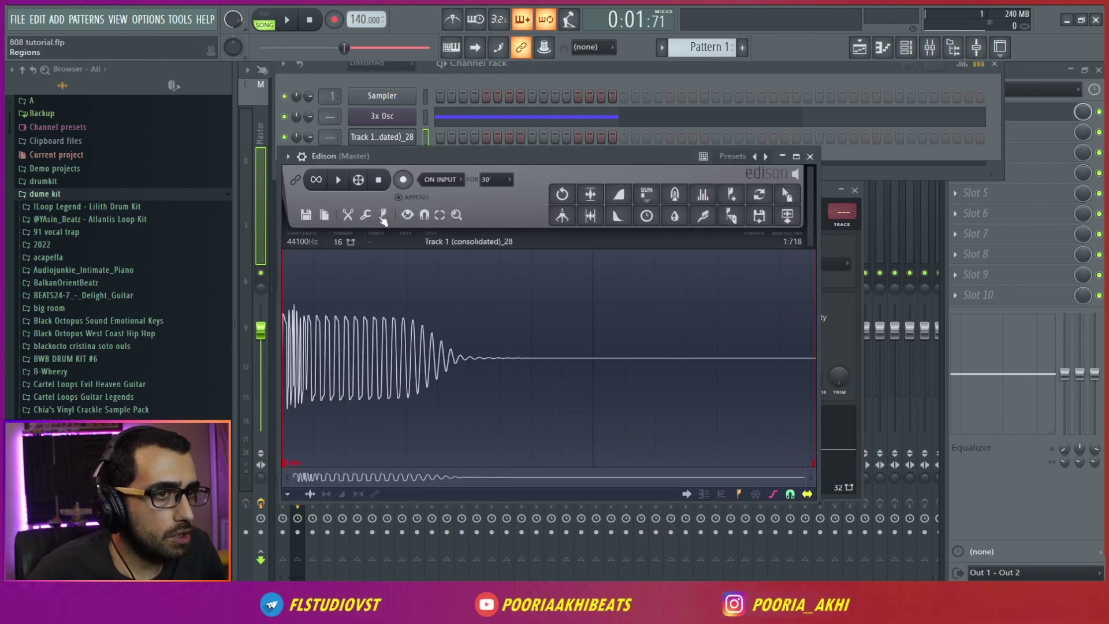
{"action": "left_click", "coordinate": [383, 217]}
{"action": "left_click", "coordinate": [431, 396]}
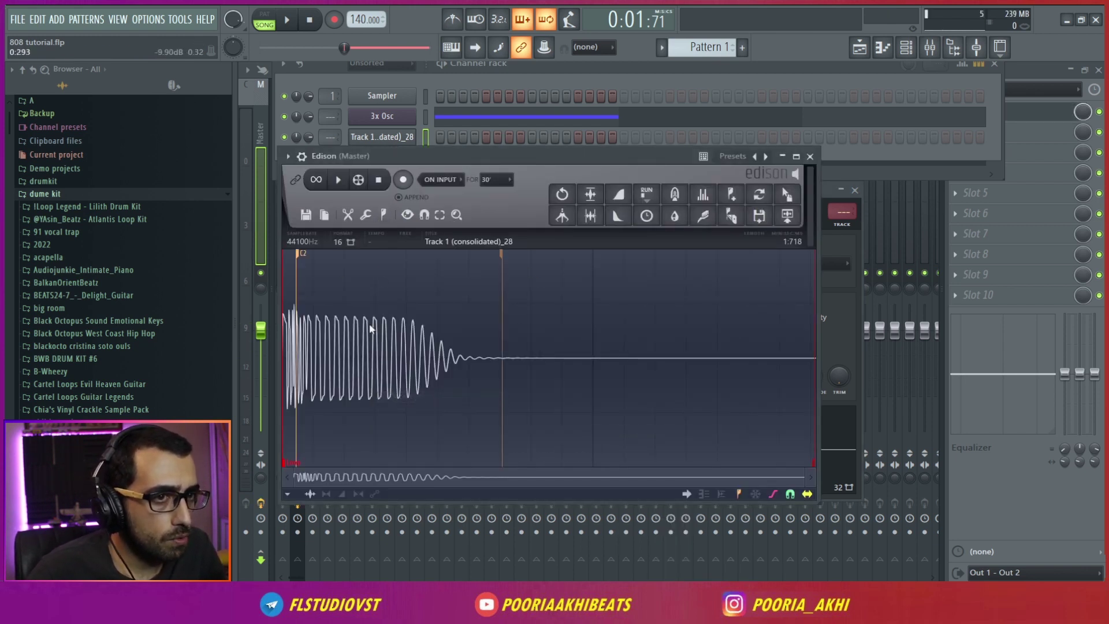
Step: Delete the Loop region from the consolidated sample in Edison
{"action": "right_click", "coordinate": [284, 461]}
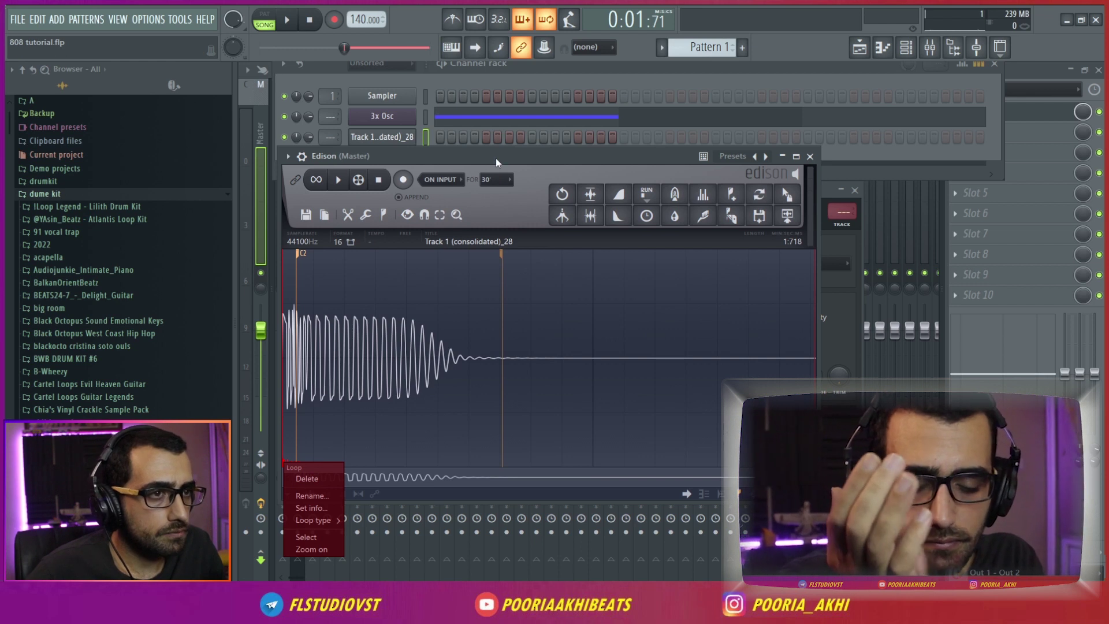
{"action": "key", "text": "Escape"}
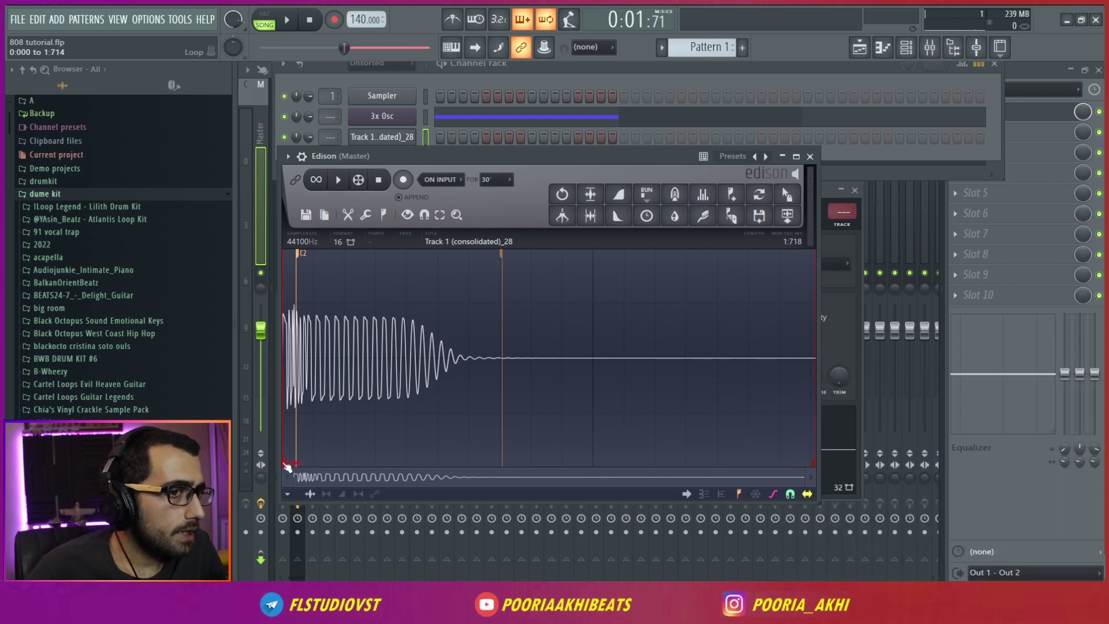
{"action": "right_click", "coordinate": [291, 467]}
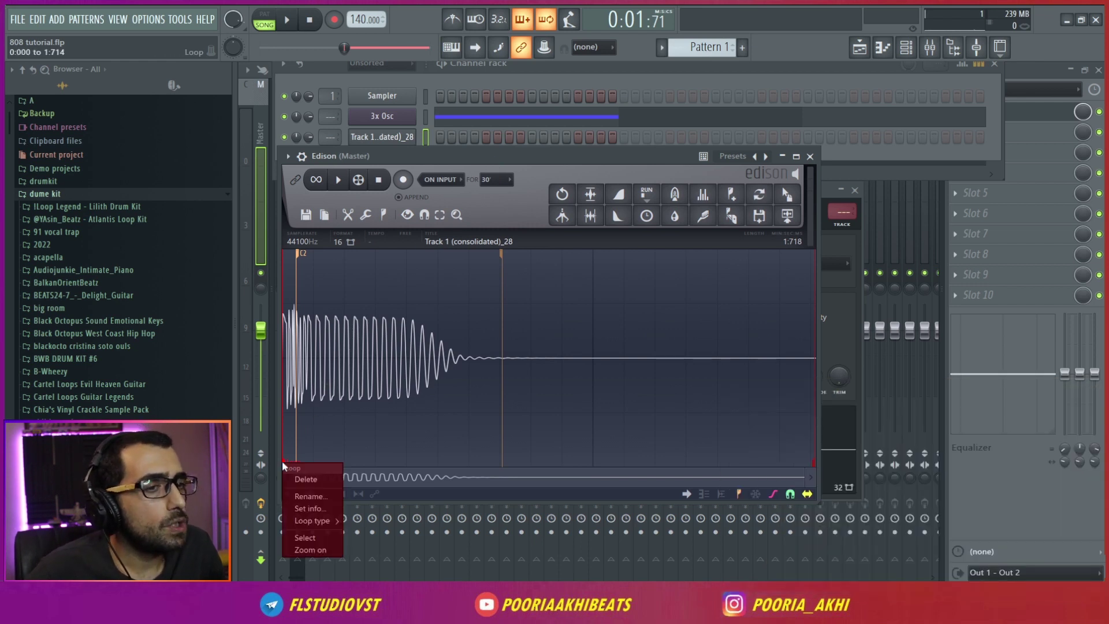
{"action": "left_click", "coordinate": [314, 481]}
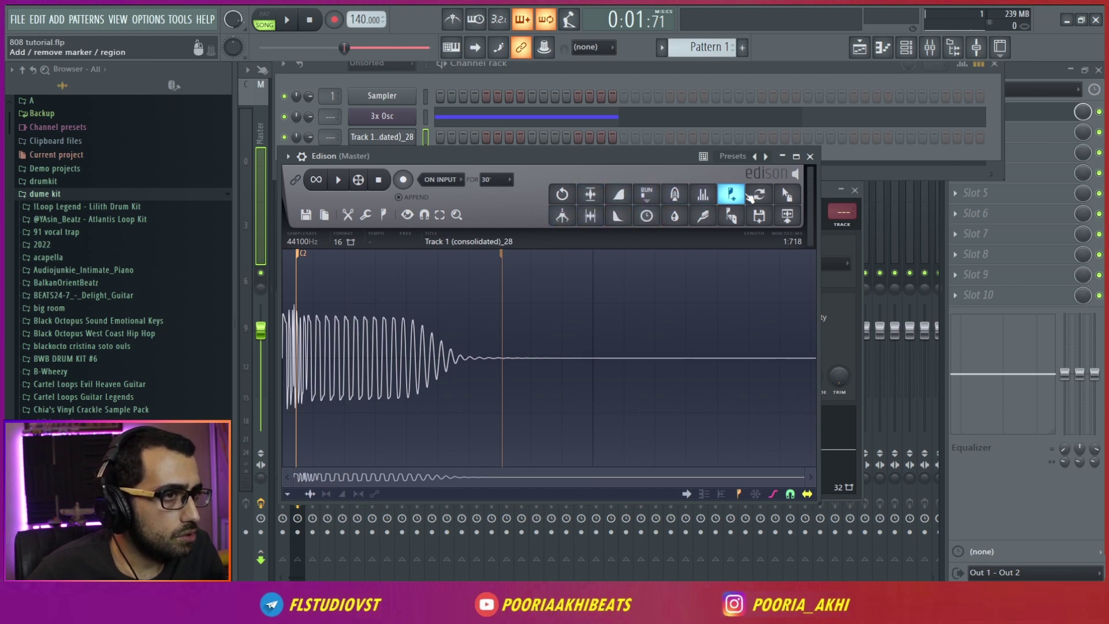
Step: Send the Edison sample to the channel rack as a new channel, and name it 808 with the producer's first name and 1
{"action": "left_click_drag", "start_coordinate": [787, 194], "coordinate": [463, 157]}
{"action": "right_click", "coordinate": [365, 147]}
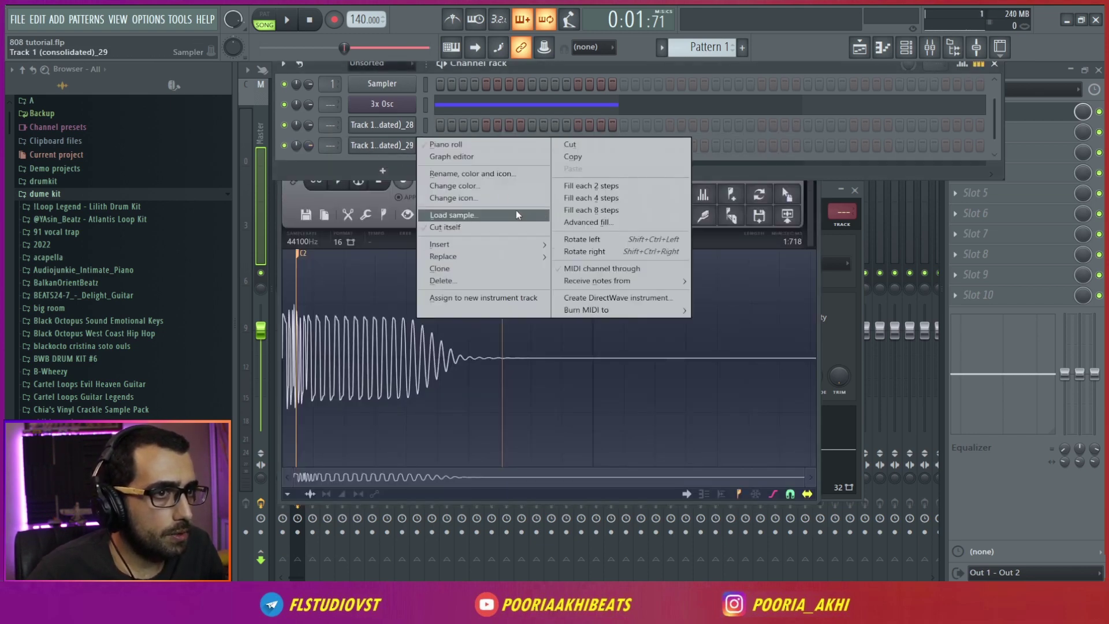
{"action": "left_click", "coordinate": [473, 173]}
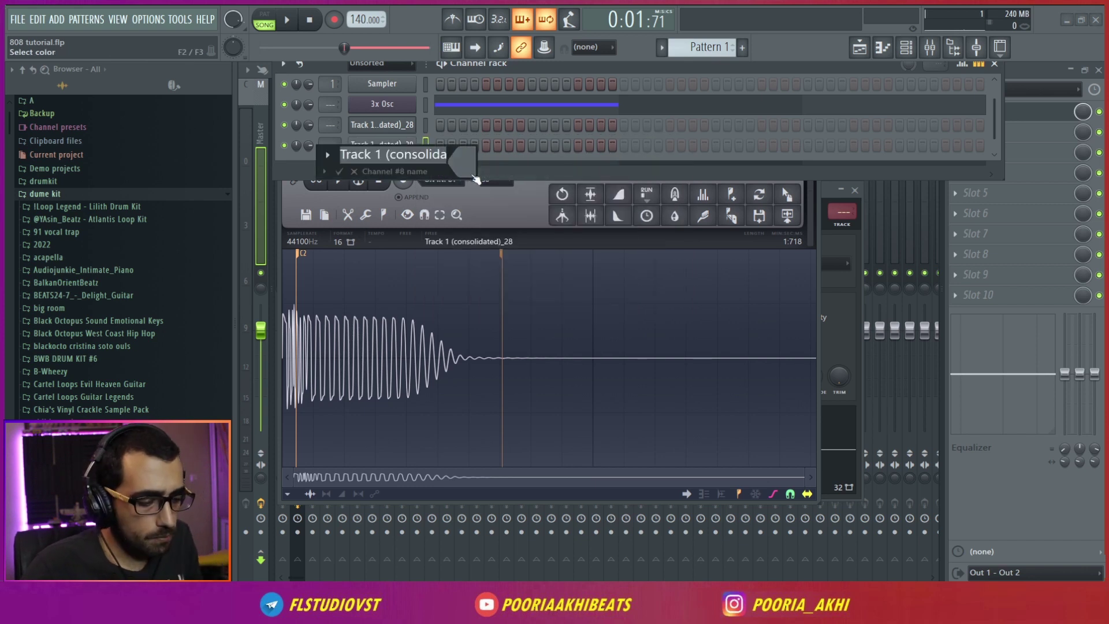
{"action": "type", "text": "808"}
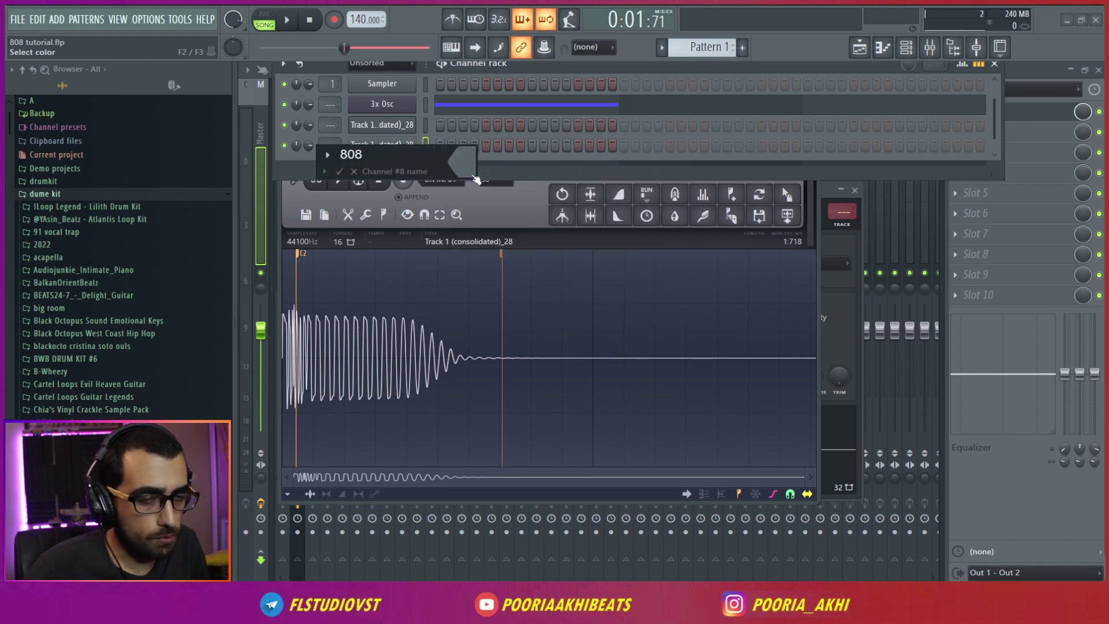
{"action": "type", "text": " Pooria"}
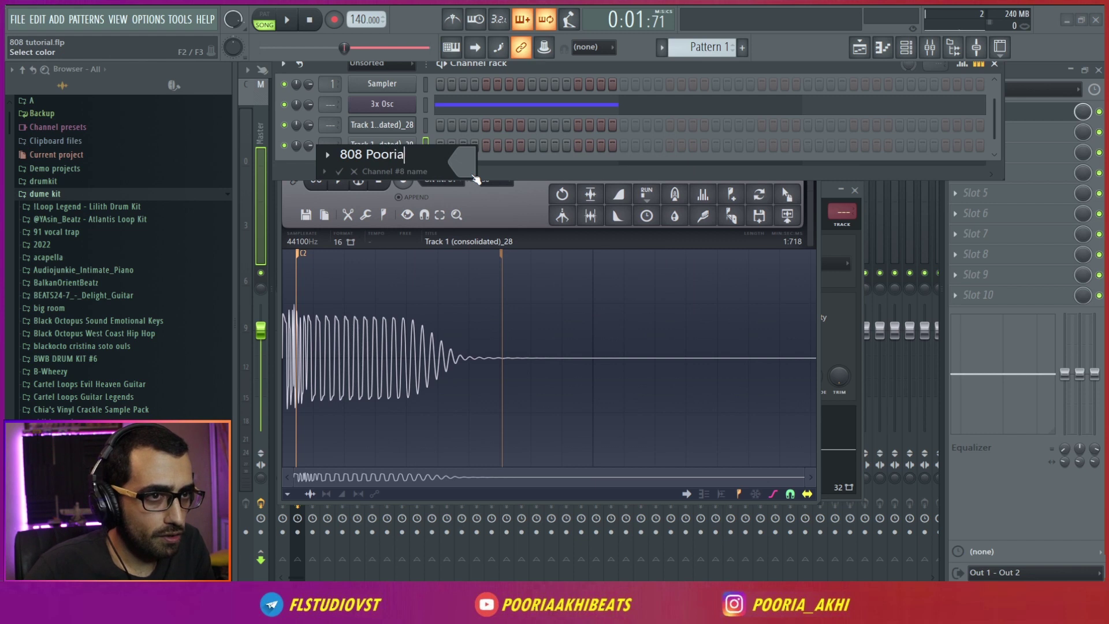
{"action": "type", "text": " 1"}
{"action": "key", "text": "Return"}
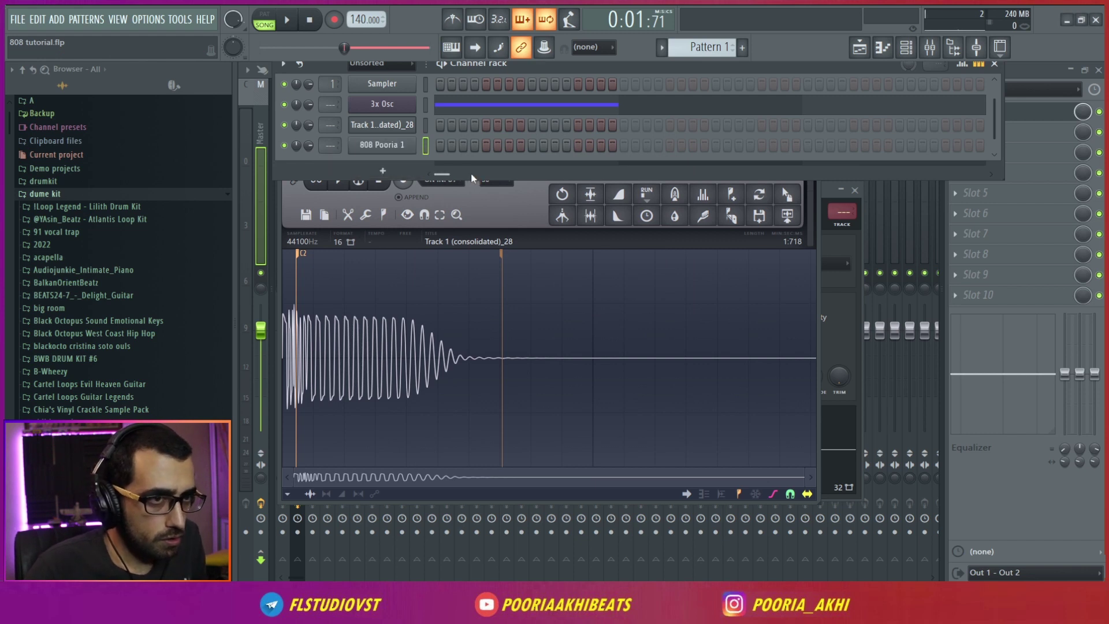
Step: Enable Normalize and turn off Load regions in the new 808 channel's sample settings
{"action": "left_click", "coordinate": [353, 143]}
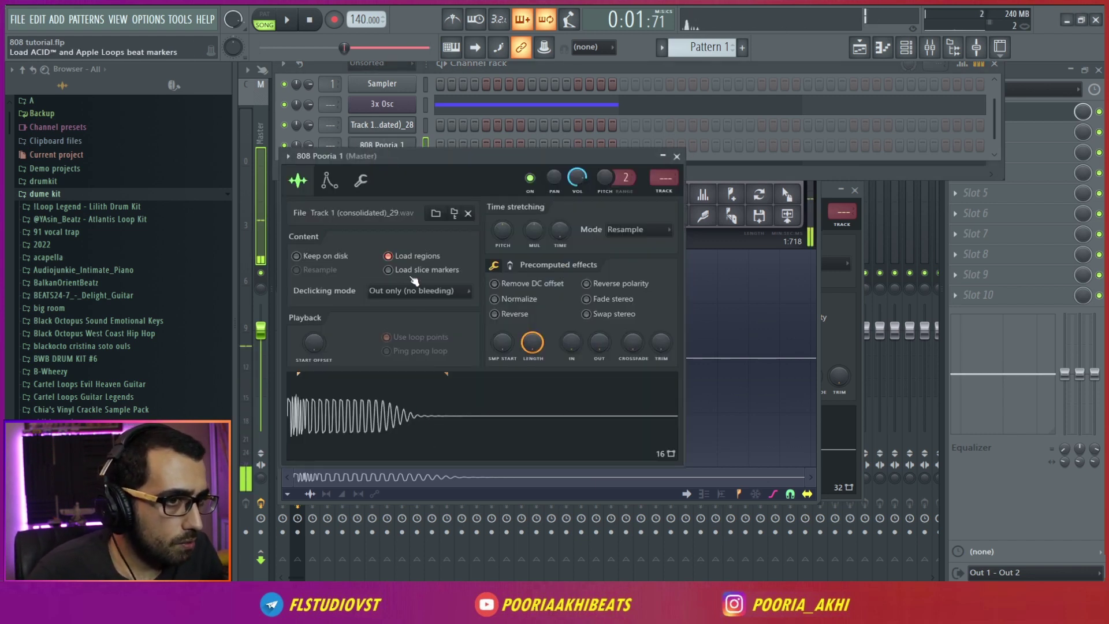
{"action": "left_click", "coordinate": [329, 180]}
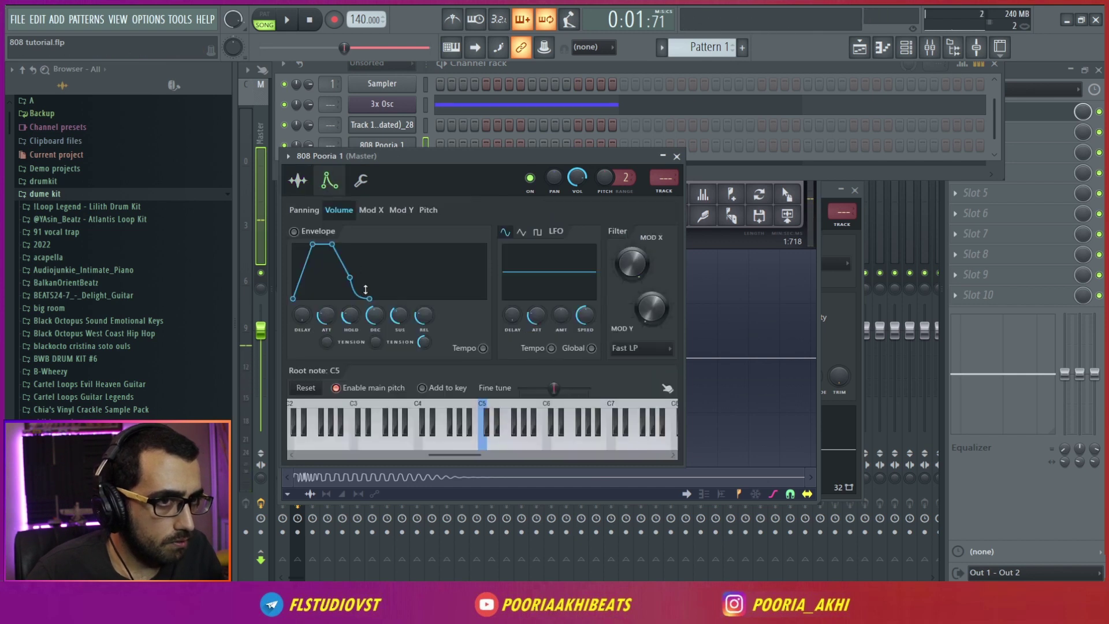
{"action": "left_click", "coordinate": [298, 181]}
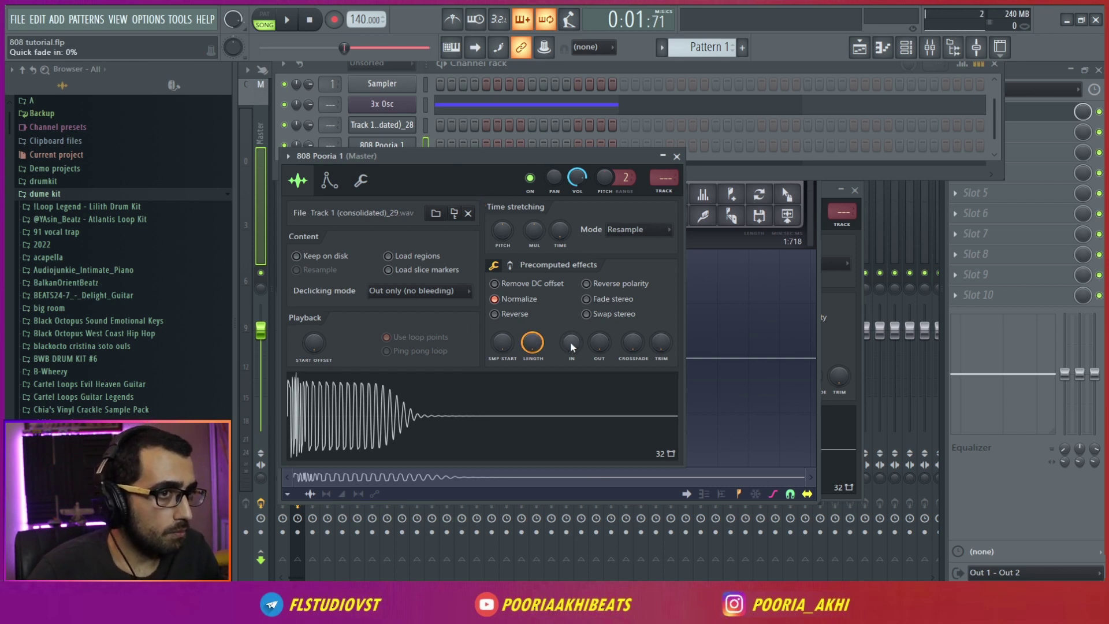
Step: Review the 3x Osc volume envelope and the channel volume and pitch automation clips in the playlist
{"action": "left_click", "coordinate": [407, 105]}
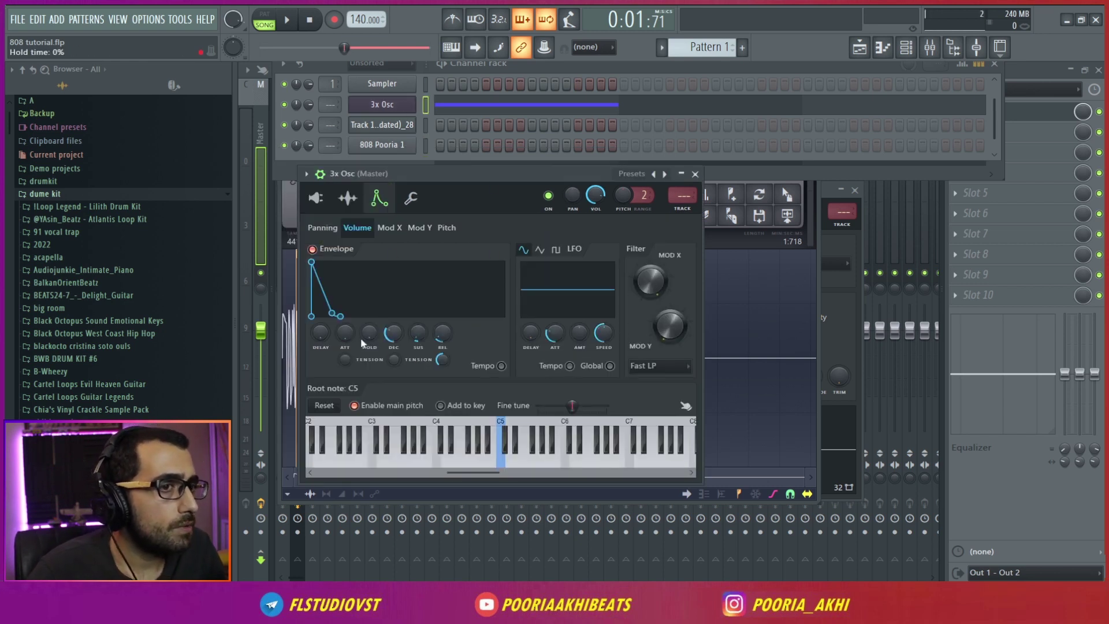
{"action": "left_click", "coordinate": [860, 46]}
{"action": "scroll", "coordinate": [540, 98], "scroll_direction": "up", "scroll_amount": 4}
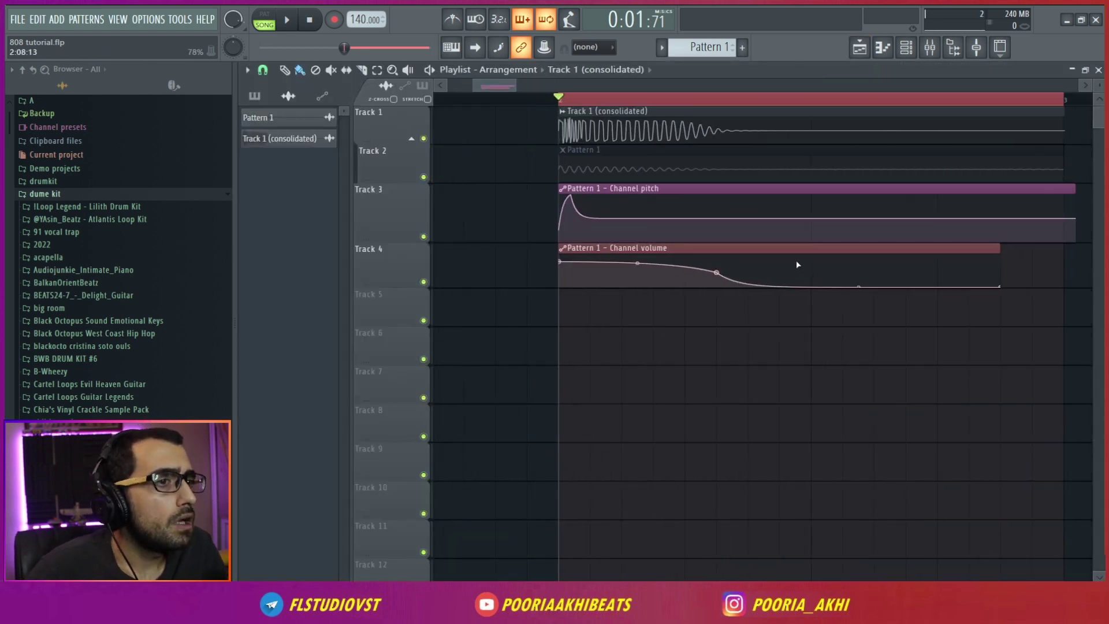
{"action": "left_click_drag", "start_coordinate": [797, 262], "coordinate": [569, 304]}
{"action": "left_click_drag", "start_coordinate": [735, 183], "coordinate": [706, 240]}
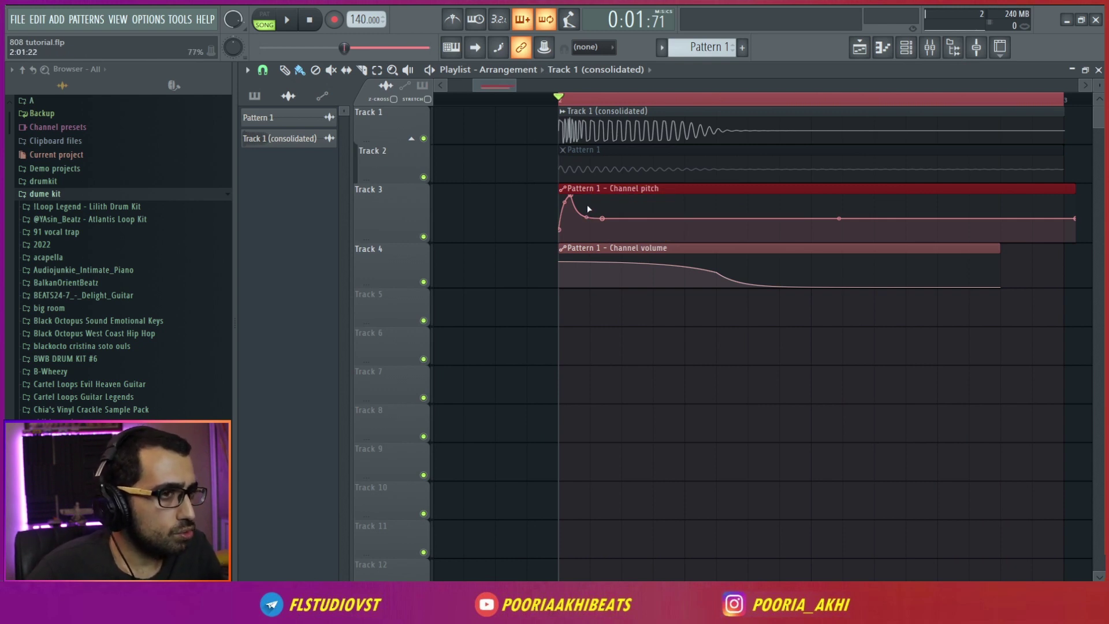
Step: Raise the start point of the Pattern 1 channel pitch automation close to the height of its peak
{"action": "left_click_drag", "start_coordinate": [586, 216], "coordinate": [586, 215]}
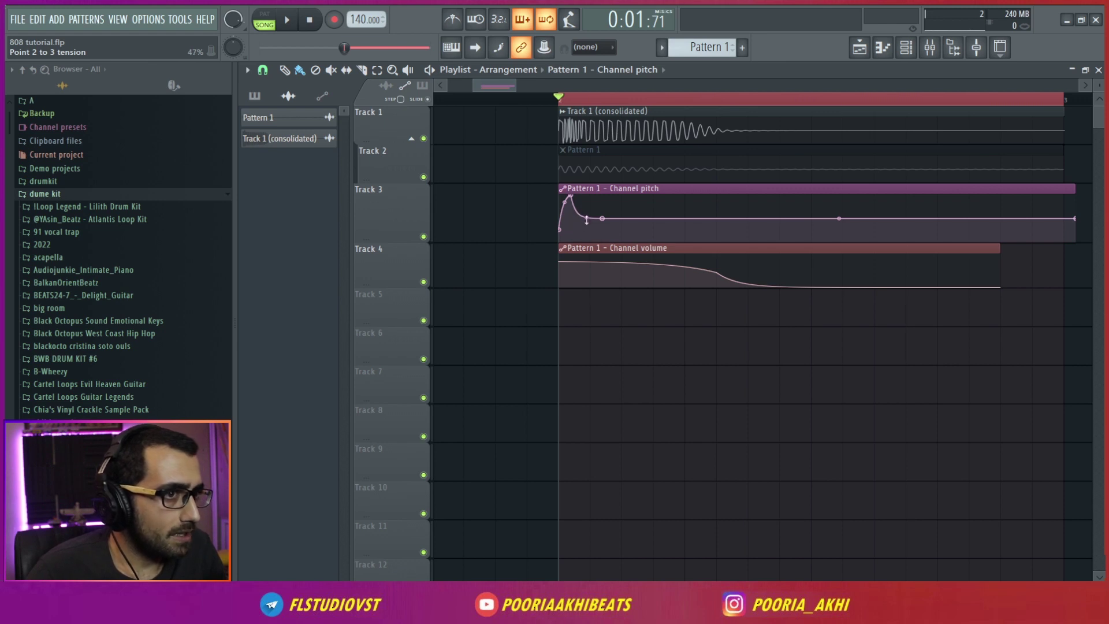
{"action": "scroll", "coordinate": [565, 216], "scroll_direction": "up", "scroll_amount": 4}
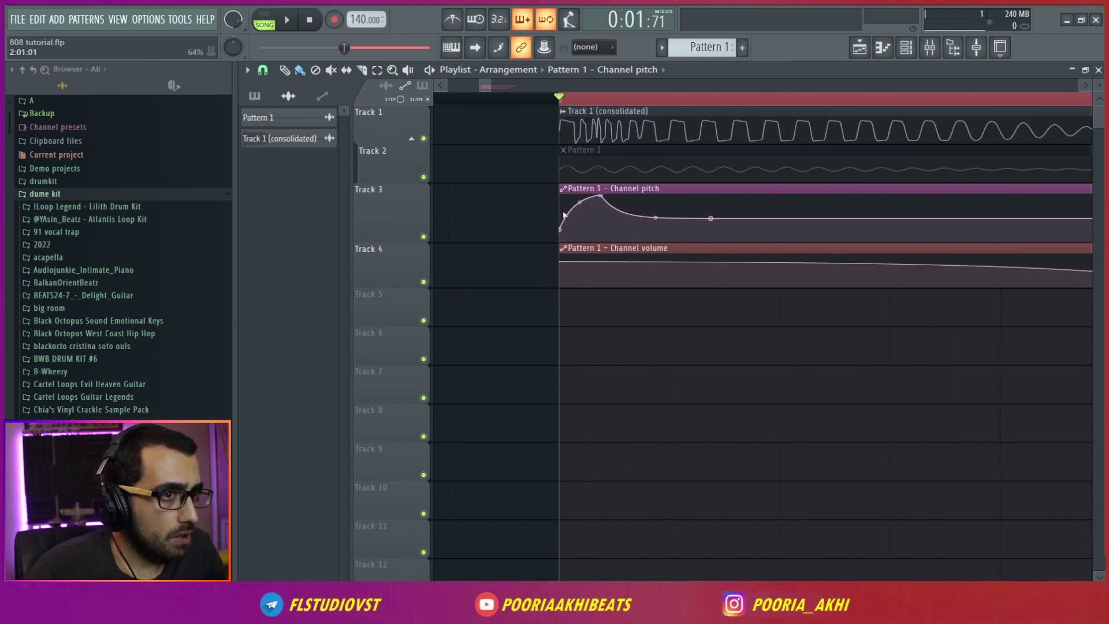
{"action": "left_click_drag", "start_coordinate": [560, 229], "coordinate": [560, 201]}
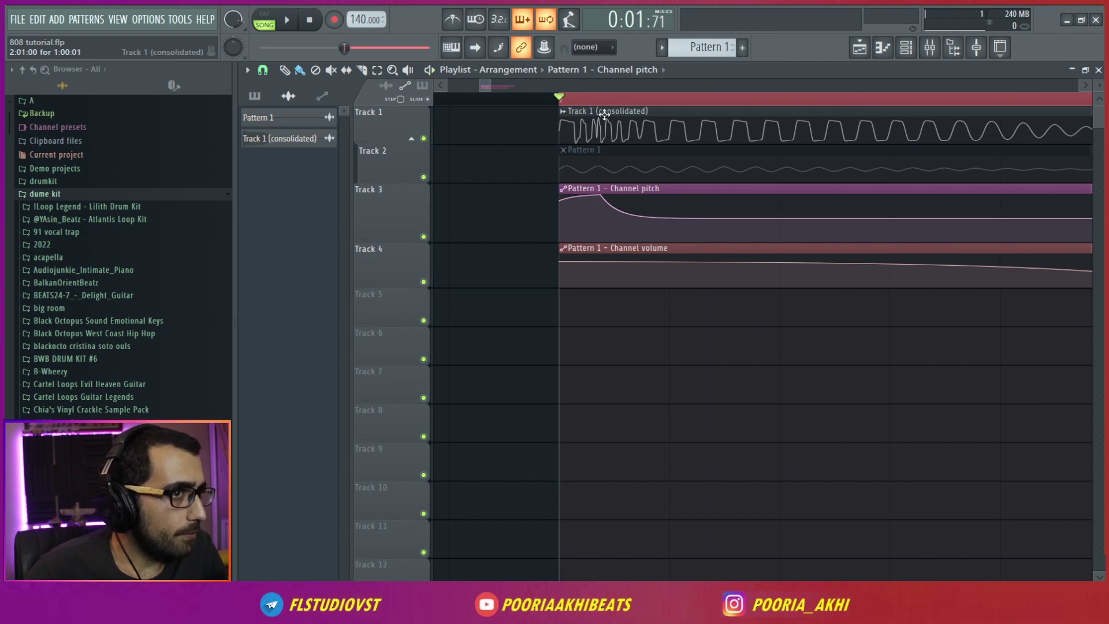
Step: Unmute the Pattern 1 clip on Track 2, delete the consolidated clip from Track 1, and play the result
{"action": "scroll", "coordinate": [569, 162], "scroll_direction": "down", "scroll_amount": 4}
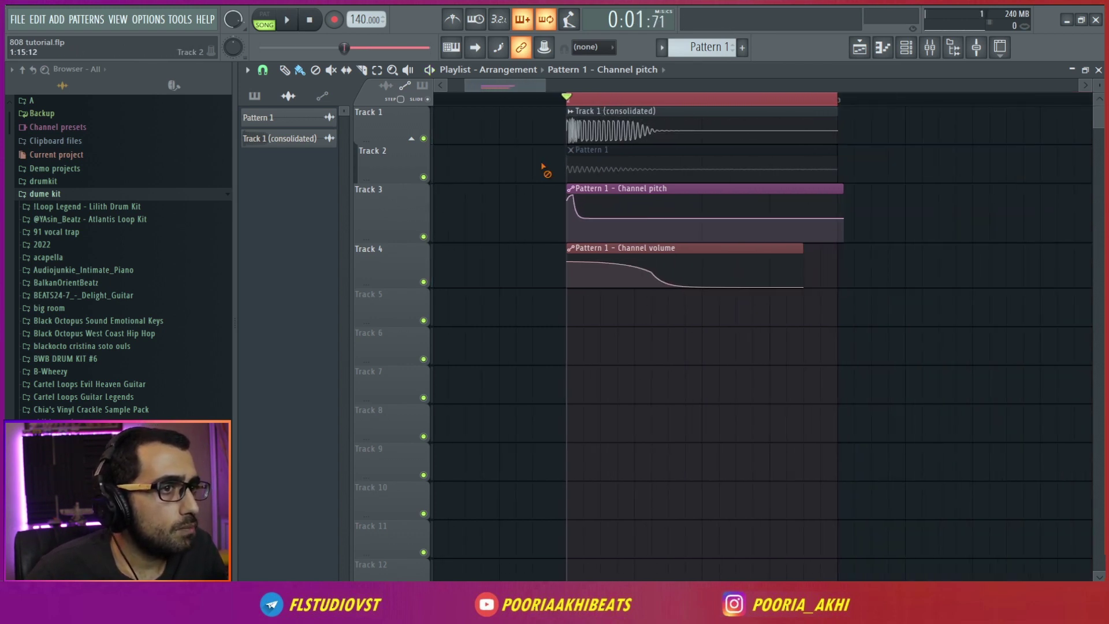
{"action": "left_click", "coordinate": [570, 150]}
{"action": "right_click", "coordinate": [647, 131]}
{"action": "key", "text": "space"}
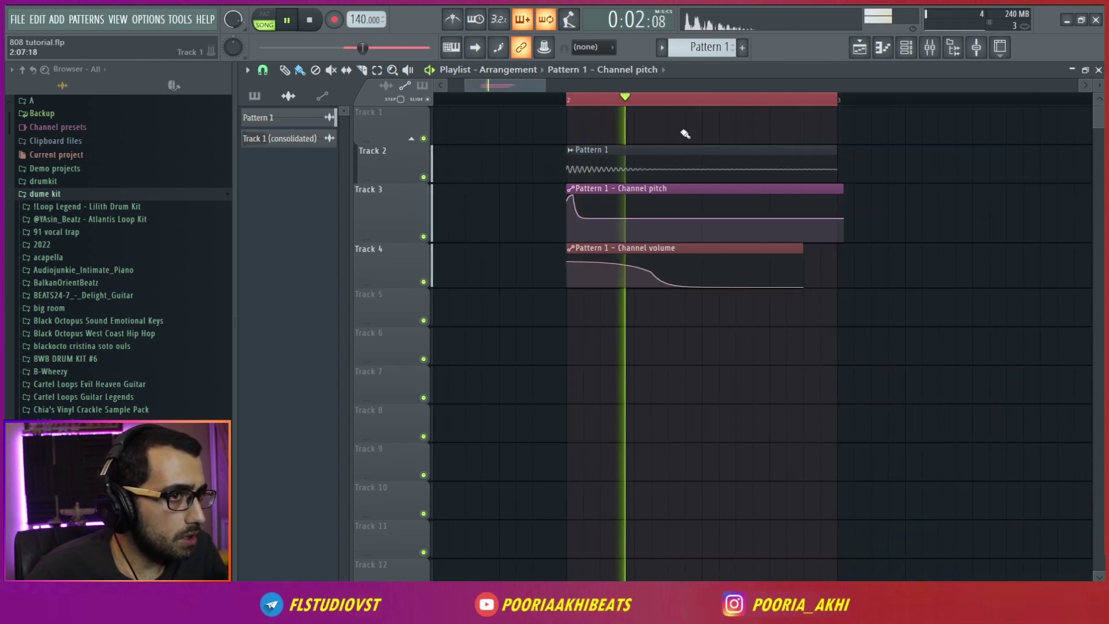
{"action": "key", "text": "space"}
Step: Add a point between the first two pitch automation points and pull it down into a deep dip while playing
{"action": "scroll", "coordinate": [505, 314], "scroll_direction": "up", "scroll_amount": 4}
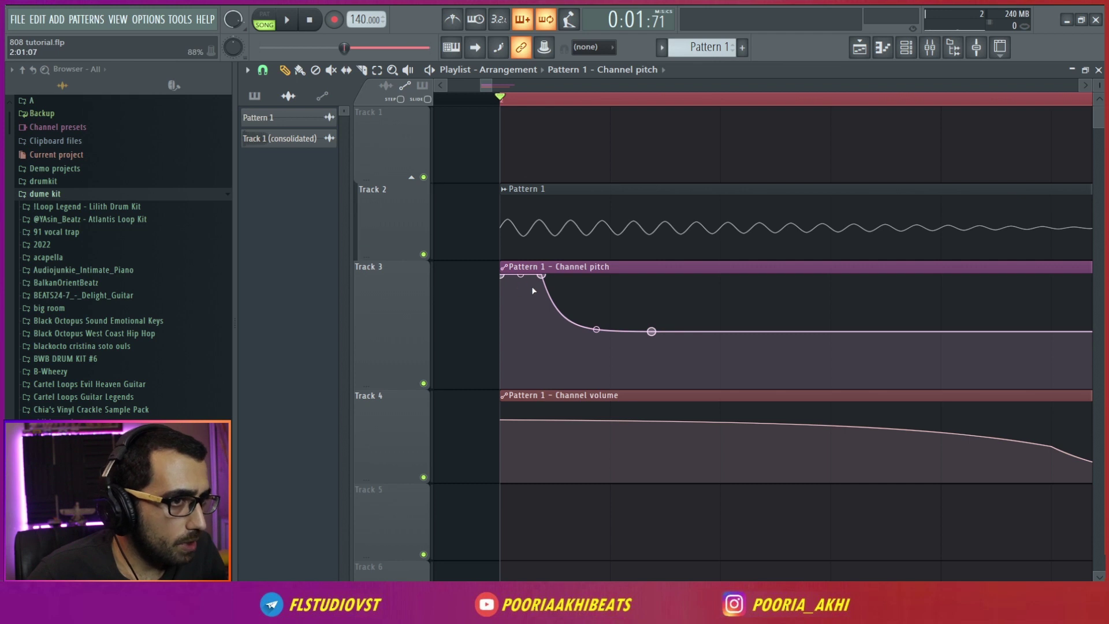
{"action": "left_click_drag", "start_coordinate": [533, 290], "coordinate": [524, 329]}
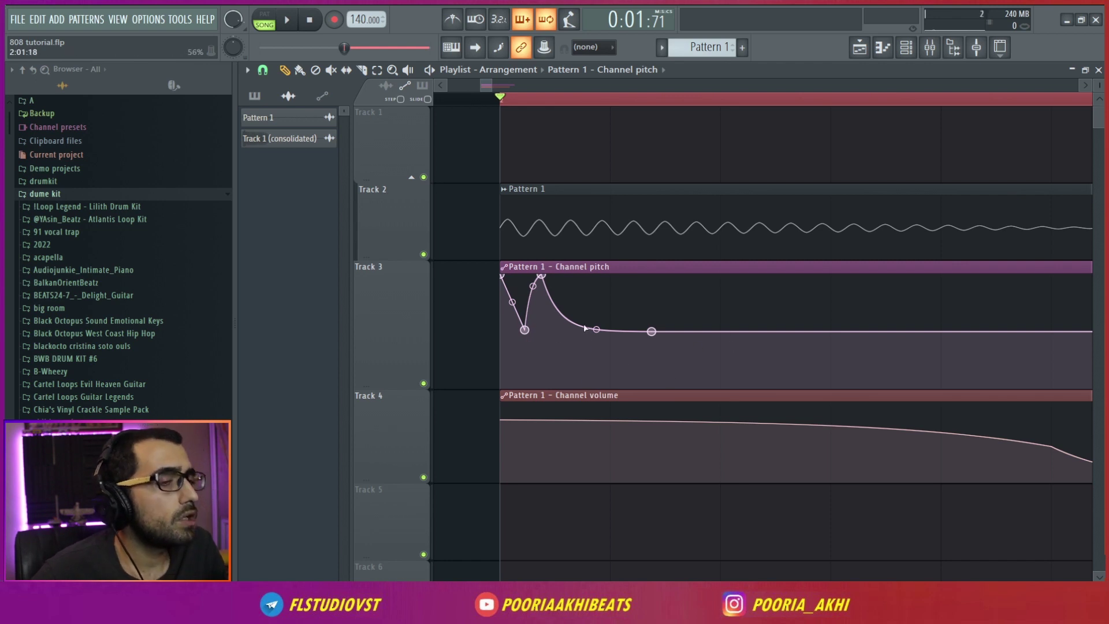
{"action": "key", "text": "space"}
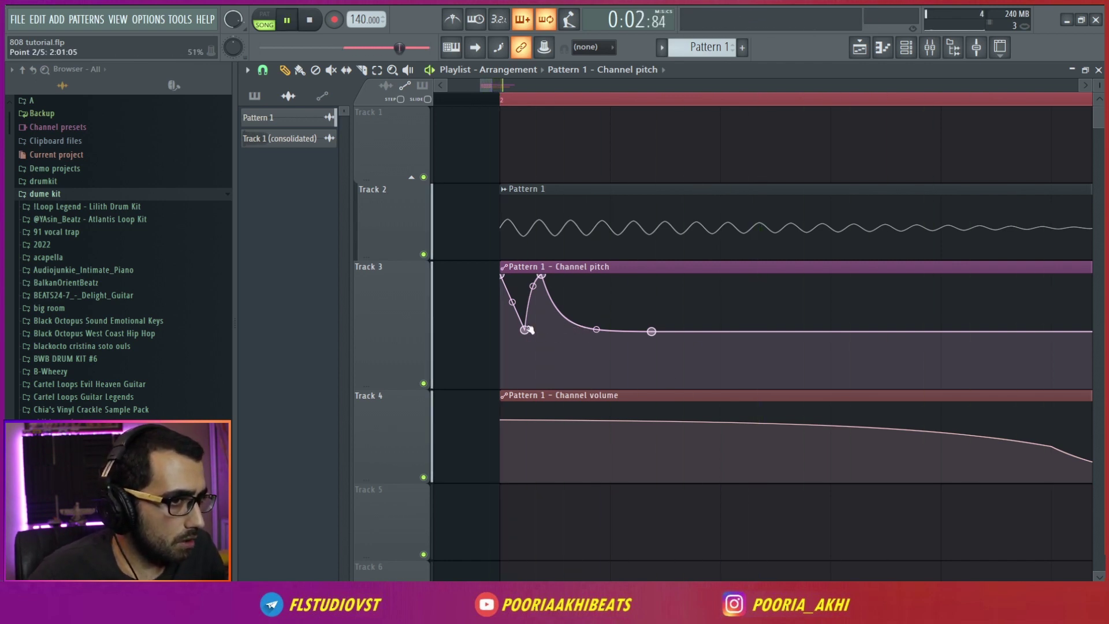
{"action": "left_click_drag", "start_coordinate": [525, 331], "coordinate": [521, 380]}
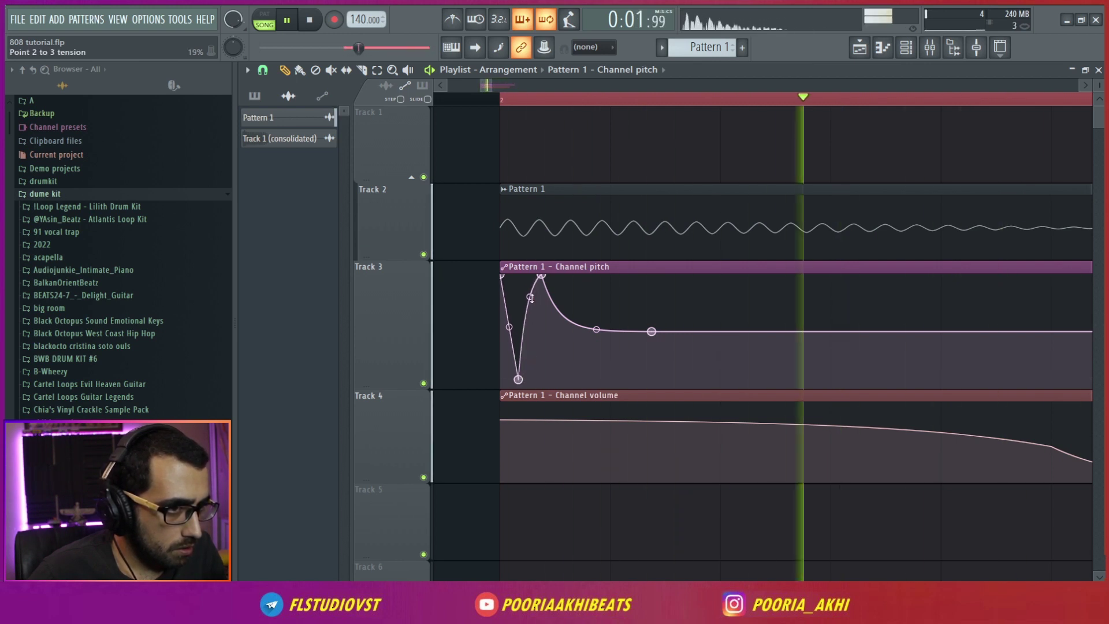
Step: Move the pitch automation's peak slightly earlier and adjust the tension of the decay after it while auditioning
{"action": "left_click_drag", "start_coordinate": [541, 276], "coordinate": [532, 276]}
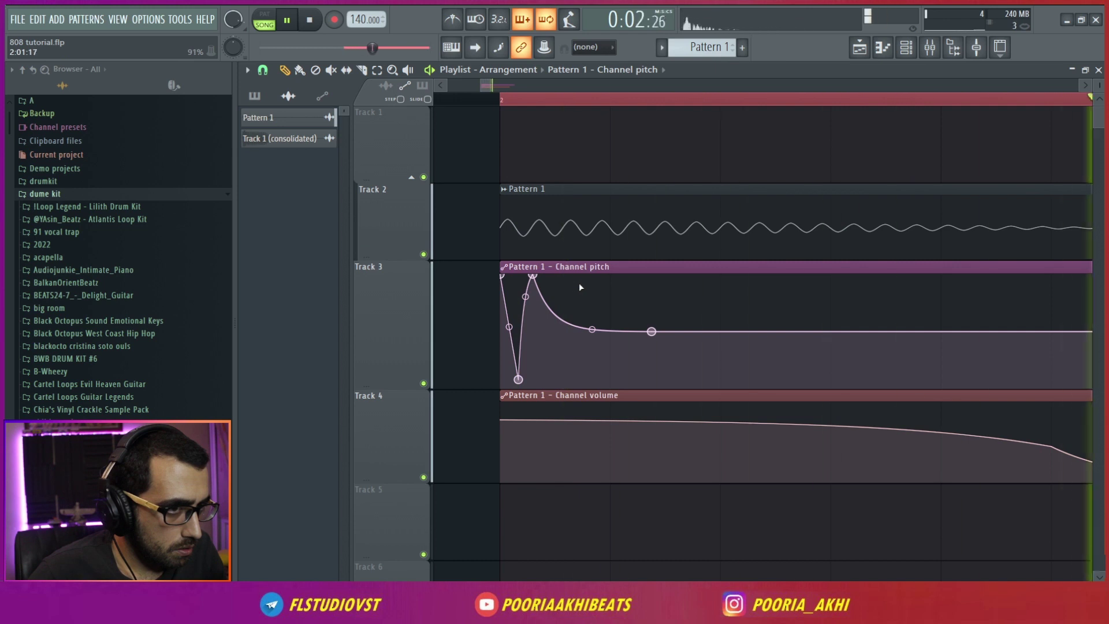
{"action": "left_click_drag", "start_coordinate": [592, 329], "coordinate": [592, 333]}
{"action": "key", "text": "space"}
{"action": "key", "text": "space"}
{"action": "key", "text": "space"}
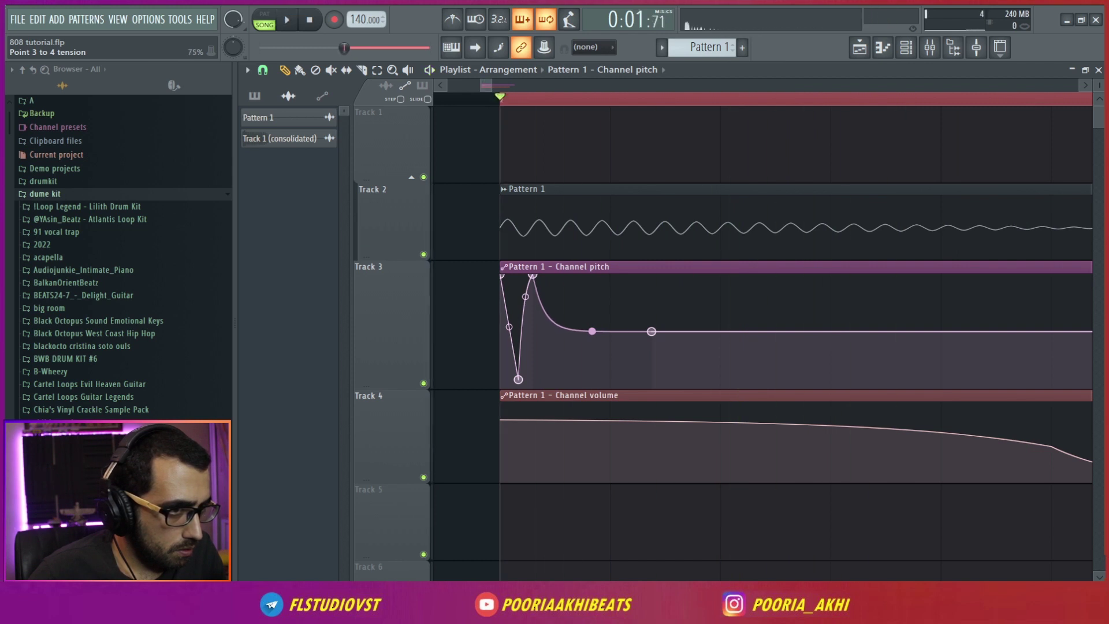
{"action": "key", "text": "ctrl+z"}
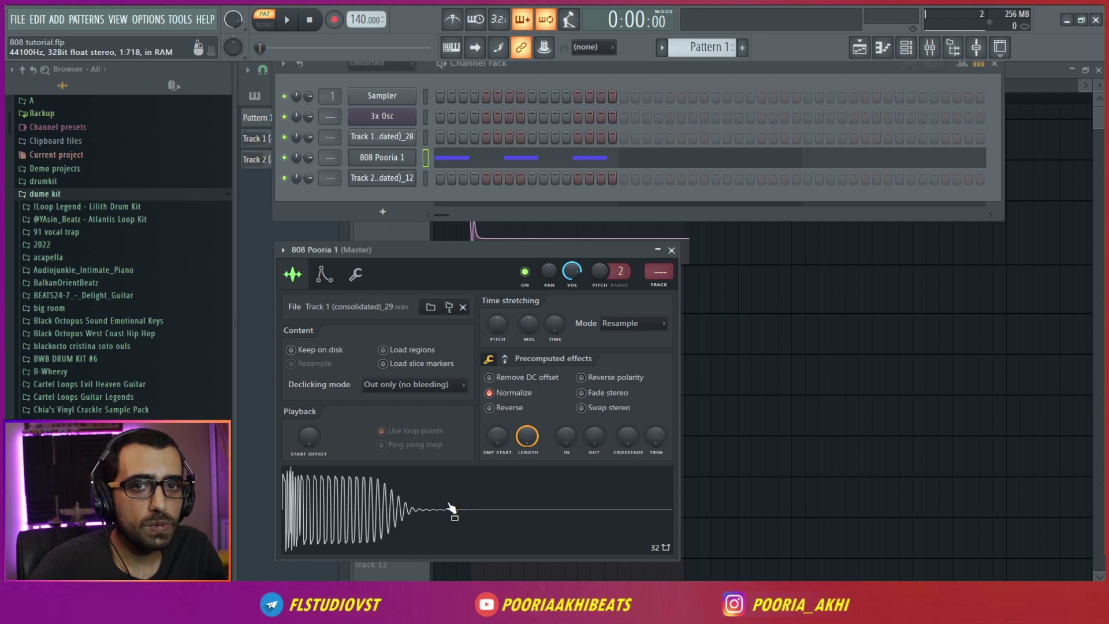
Step: Raise the silence trimming threshold of the 808 channel's sample to cut its silent tail, auditioning it before and after
{"action": "left_click", "coordinate": [471, 511]}
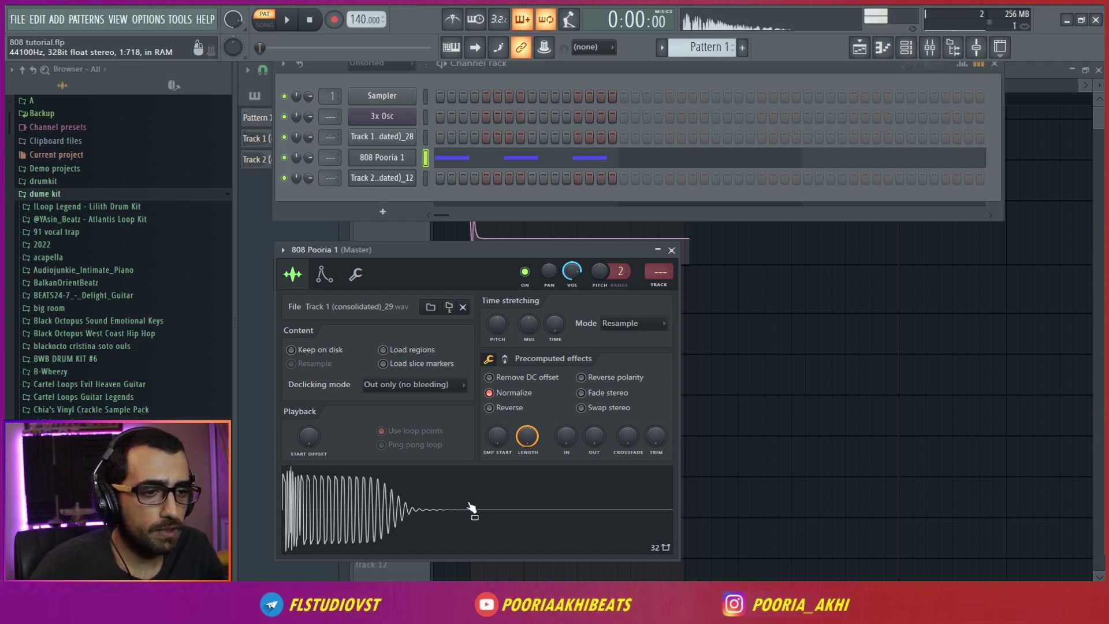
{"action": "left_click_drag", "start_coordinate": [656, 436], "coordinate": [656, 413]}
{"action": "left_click", "coordinate": [615, 508]}
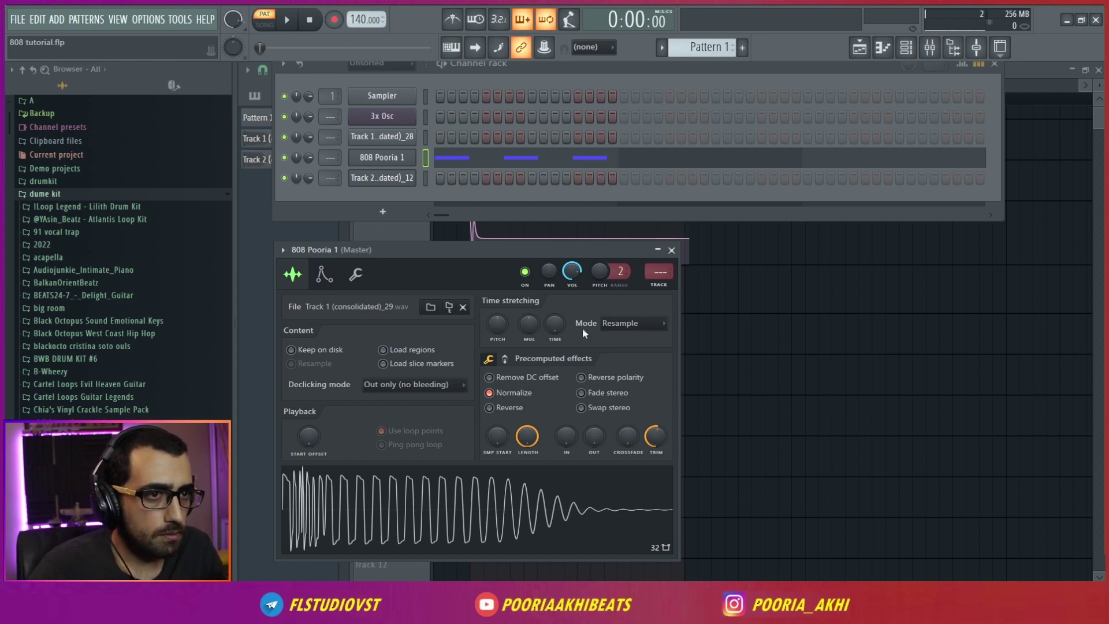
Step: Open the sample settings of the Track 2 (consolidated)_12 channel
{"action": "left_click", "coordinate": [382, 157]}
{"action": "left_click", "coordinate": [382, 157]}
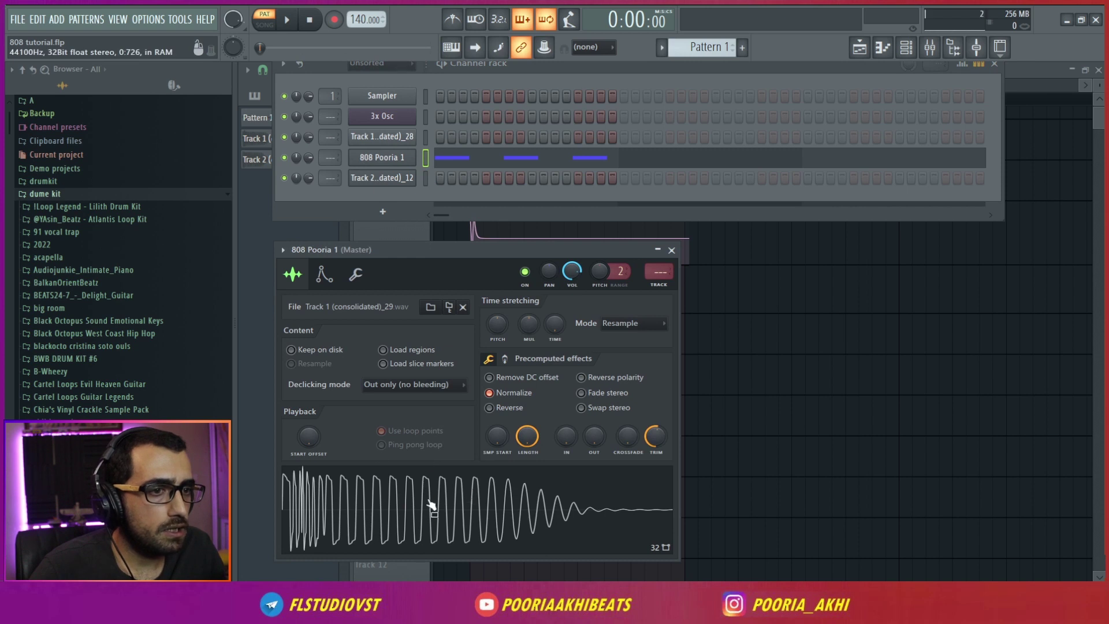
{"action": "left_click", "coordinate": [367, 184]}
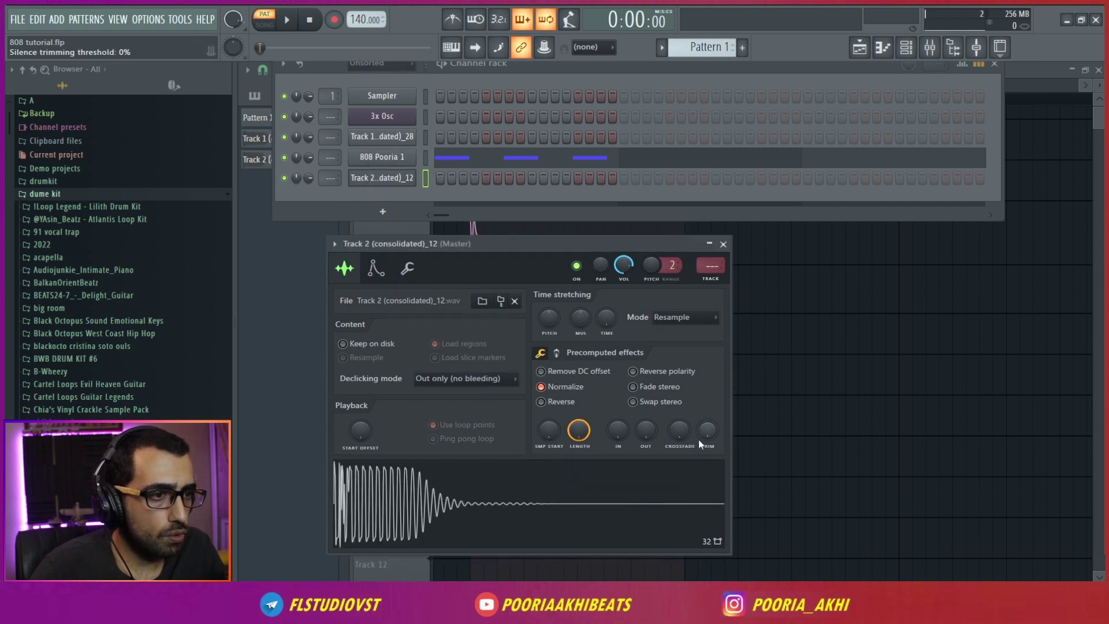